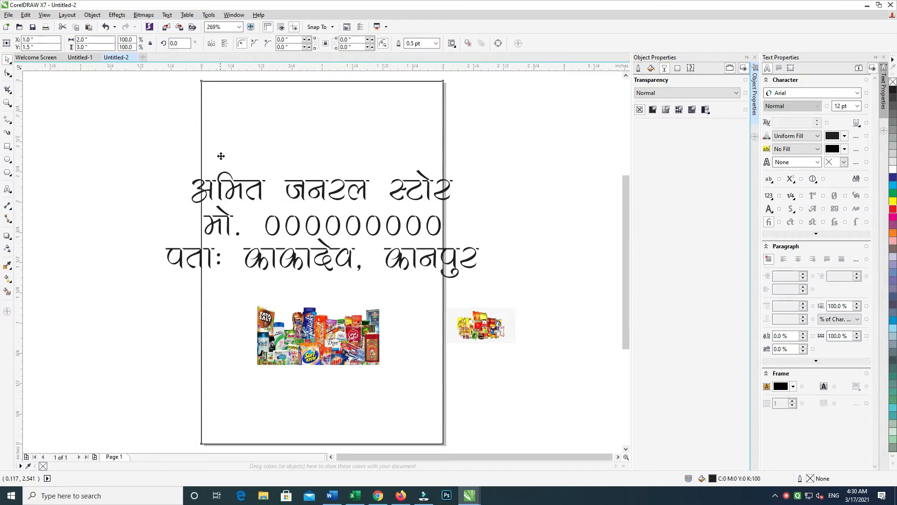
{"action": "left_click_drag", "start_coordinate": [221, 178], "coordinate": [222, 143]}
{"action": "key", "text": "ctrl+z"}
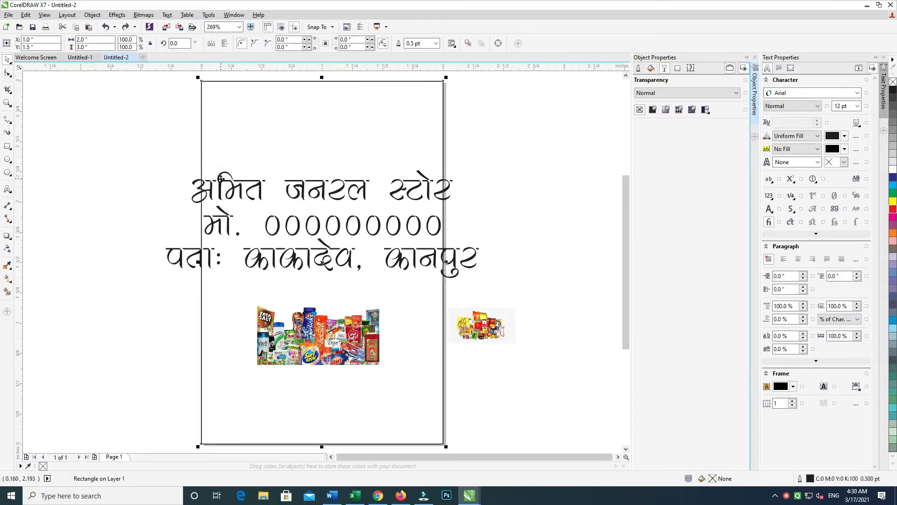
{"action": "left_click", "coordinate": [219, 180]}
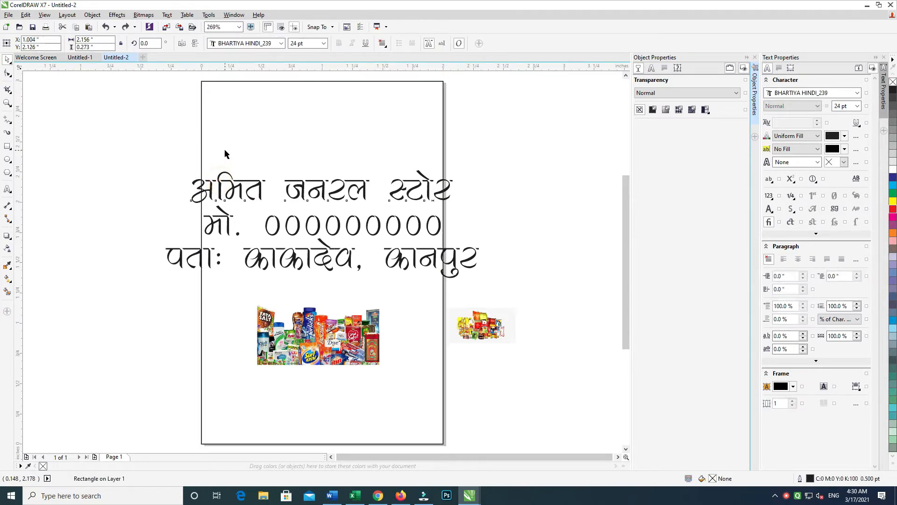
{"action": "left_click", "coordinate": [177, 172]}
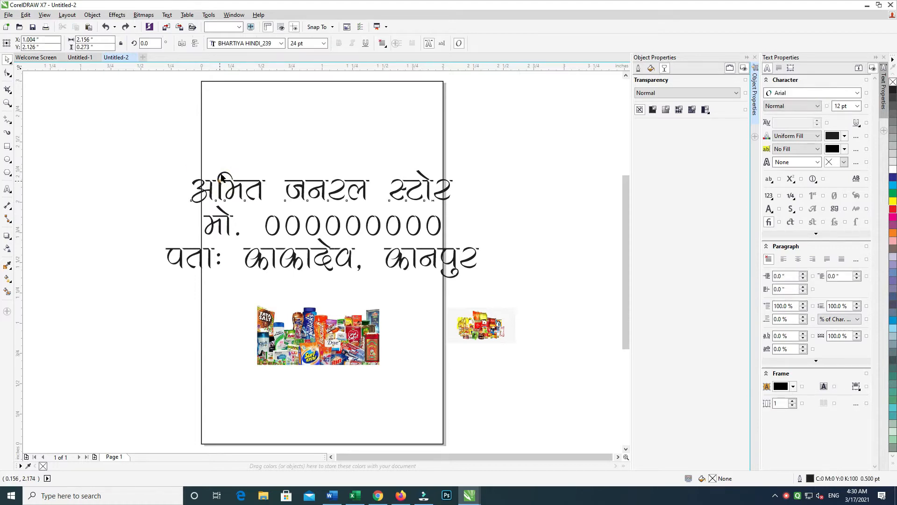
- Duplicate the shop-name line just above itself, change the copy to read 3x2, and set it in Bernard MT Condensed
{"action": "left_click_drag", "start_coordinate": [220, 181], "coordinate": [222, 155]}
{"action": "triple_click", "coordinate": [222, 153]}
{"action": "type", "text": "उगर"}
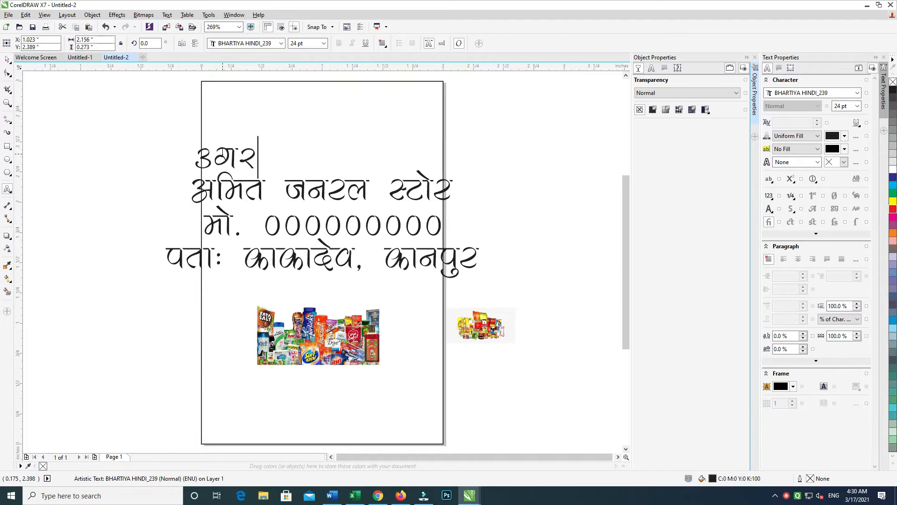
{"action": "key", "text": "ctrl+a"}
{"action": "left_click", "coordinate": [280, 43]}
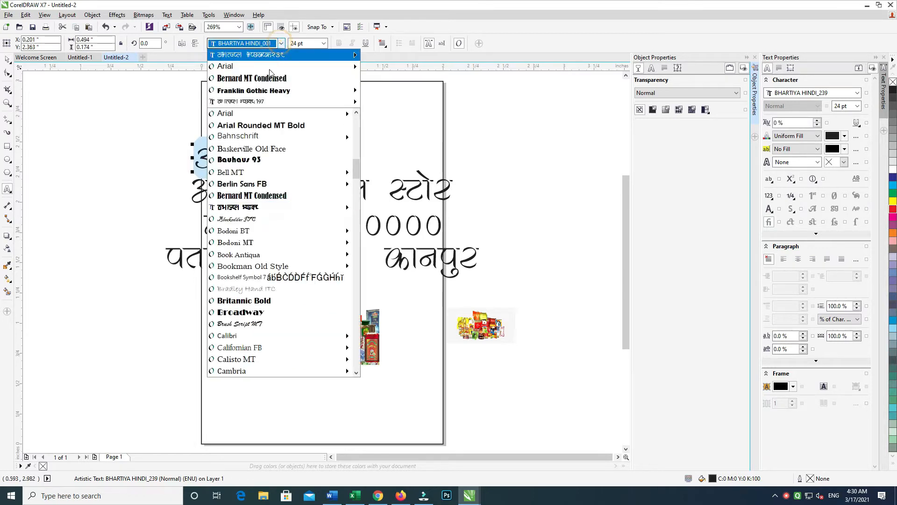
{"action": "left_click", "coordinate": [268, 77]}
{"action": "left_click", "coordinate": [9, 59]}
- Move the 3x2 label above the page and centre it horizontally on the page rectangle
{"action": "left_click_drag", "start_coordinate": [242, 133], "coordinate": [246, 180]}
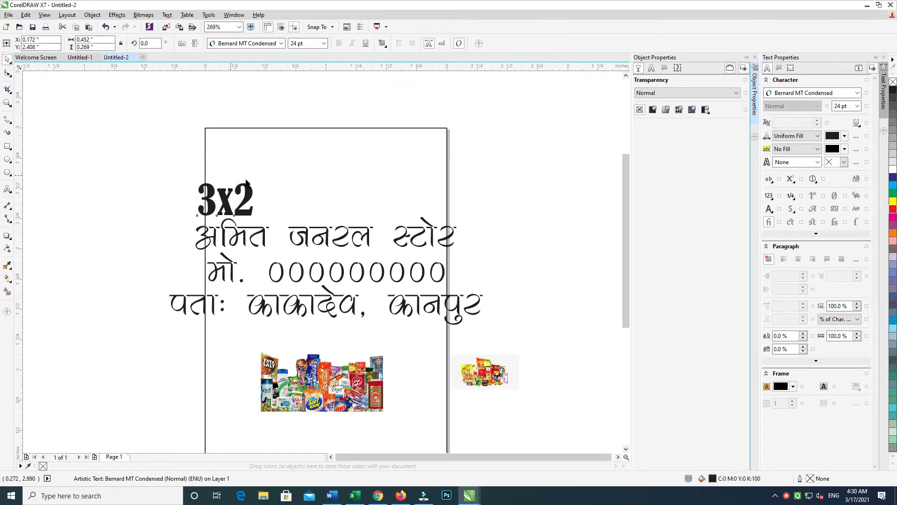
{"action": "left_click_drag", "start_coordinate": [284, 129], "coordinate": [344, 95]}
{"action": "left_click", "coordinate": [354, 157], "text": "shift"}
{"action": "key", "text": "c"}
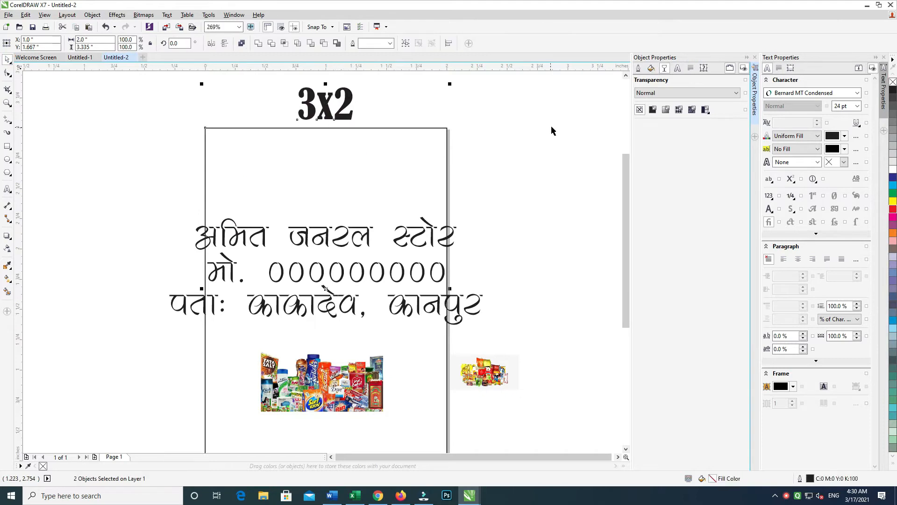
{"action": "left_click", "coordinate": [551, 126]}
- Delete the rectangle that frames the page
{"action": "left_click_drag", "start_coordinate": [350, 215], "coordinate": [326, 210]}
{"action": "left_click", "coordinate": [354, 186]}
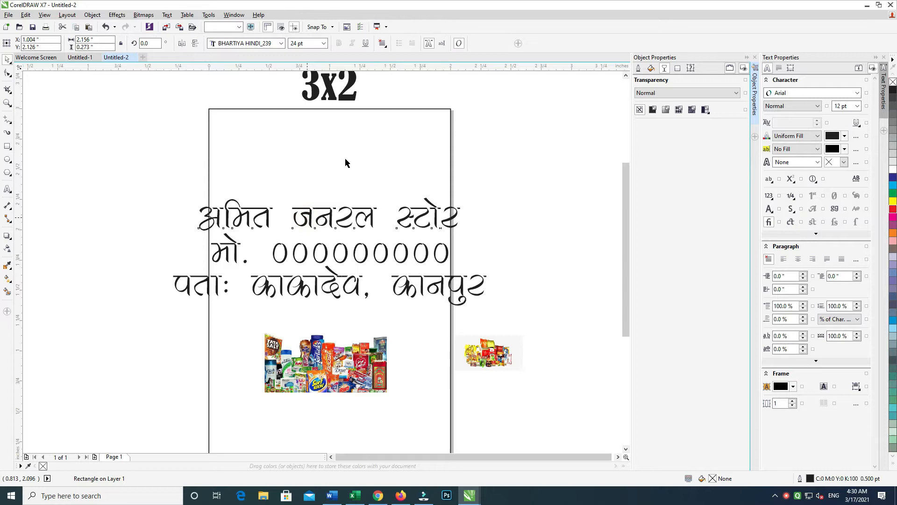
{"action": "left_click", "coordinate": [329, 216]}
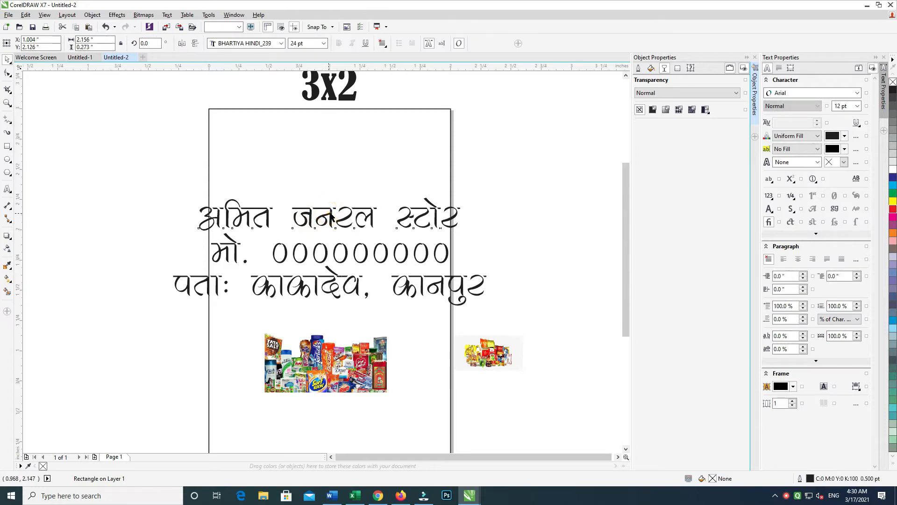
{"action": "left_click", "coordinate": [329, 218]}
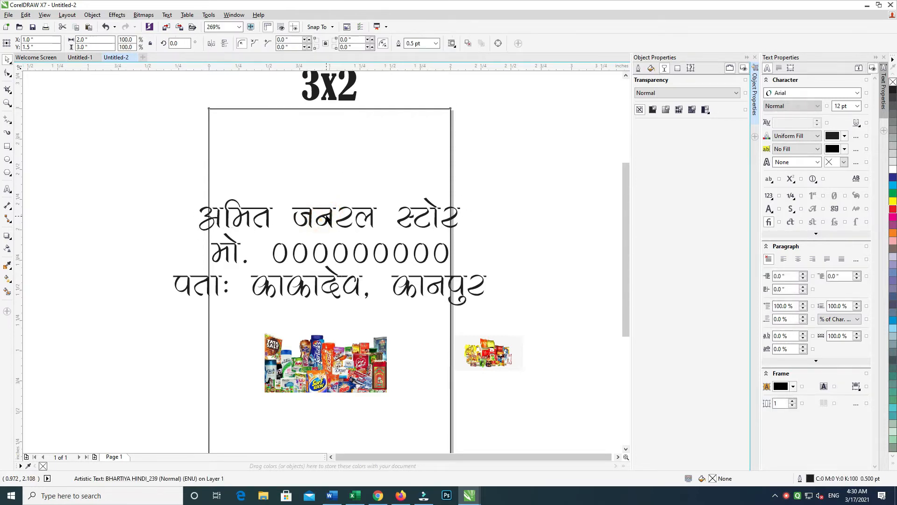
- Move the shop-name line to the page's top and split it after its first word, placing जनरल स्टोर separately above the mobile line
{"action": "left_click", "coordinate": [352, 210]}
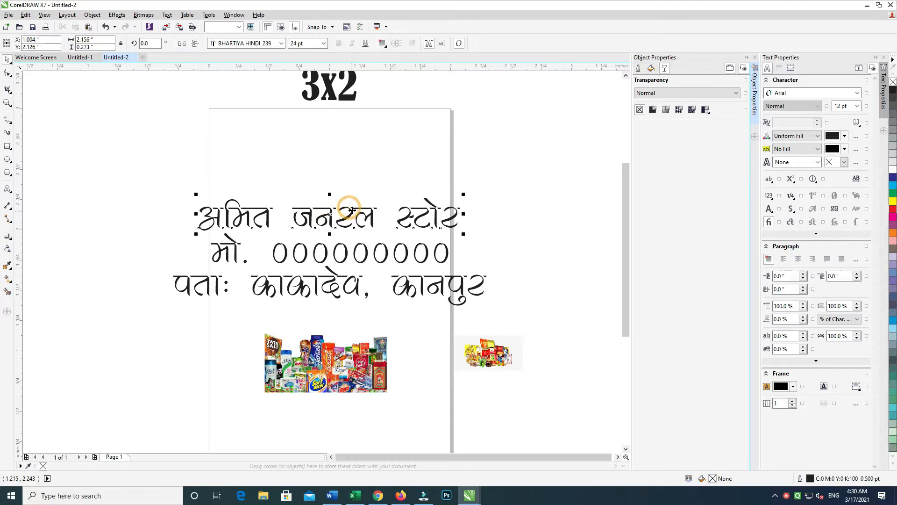
{"action": "left_click_drag", "start_coordinate": [350, 209], "coordinate": [378, 134]}
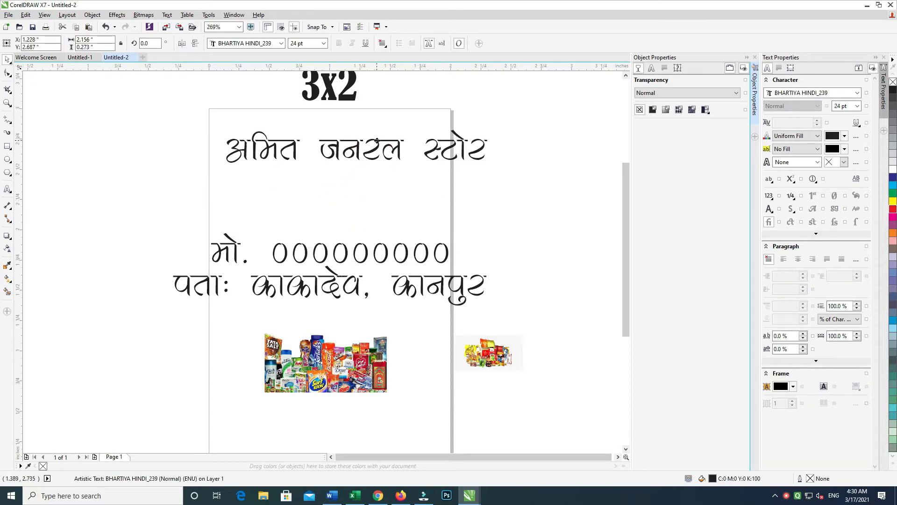
{"action": "double_click", "coordinate": [323, 150]}
{"action": "key", "text": "Return"}
{"action": "left_click_drag", "start_coordinate": [307, 186], "coordinate": [317, 227]}
- Set the shop name's first word in BHARTIYA HINDI_066 and enlarge it to nearly the width of the page
{"action": "left_click", "coordinate": [298, 149]}
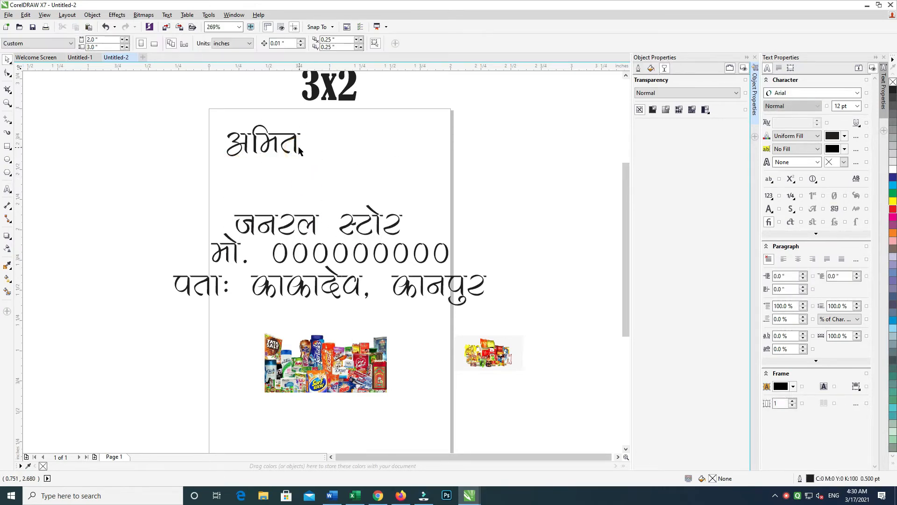
{"action": "left_click", "coordinate": [281, 43]}
{"action": "mouse_move", "coordinate": [310, 51]}
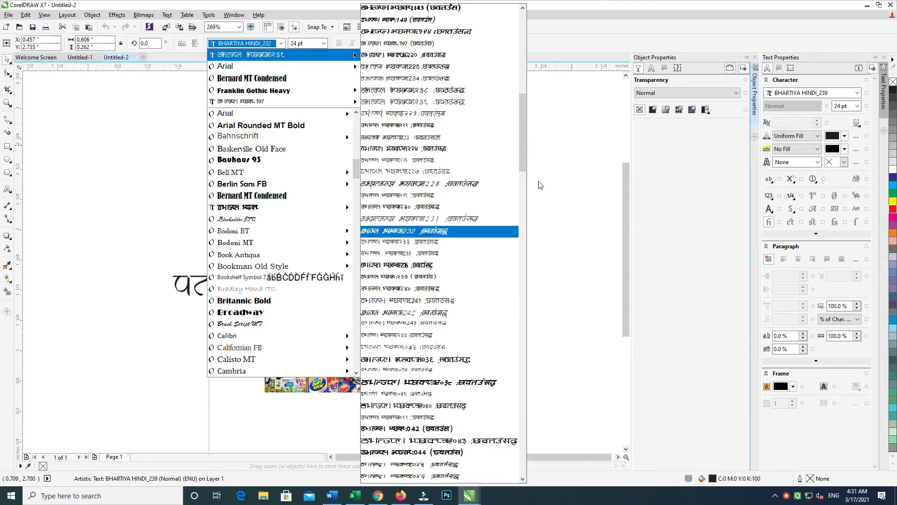
{"action": "left_click_drag", "start_coordinate": [527, 171], "coordinate": [526, 120]}
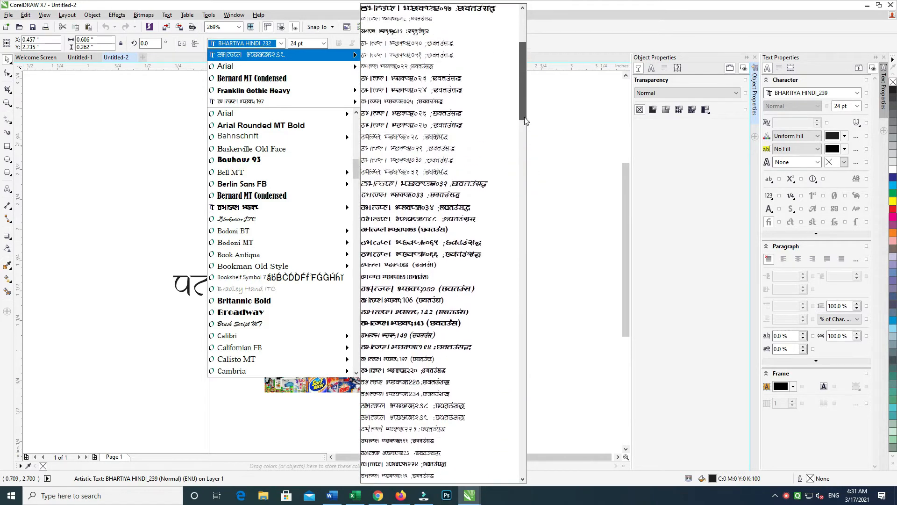
{"action": "left_click", "coordinate": [460, 255]}
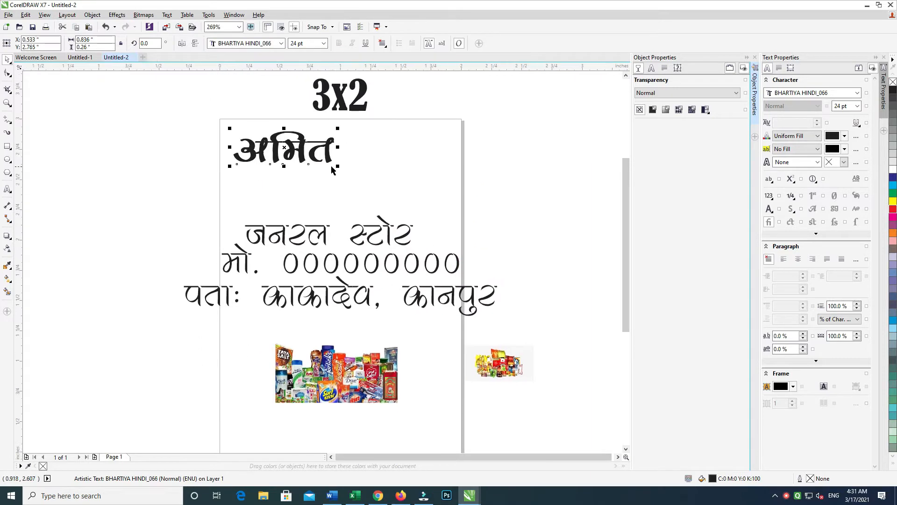
{"action": "left_click_drag", "start_coordinate": [373, 191], "coordinate": [438, 213]}
- Move both product pictures off the page to its right side
{"action": "left_click_drag", "start_coordinate": [532, 207], "coordinate": [122, 335]}
{"action": "key", "text": "ctrl+k"}
{"action": "left_click_drag", "start_coordinate": [374, 314], "coordinate": [525, 367]}
{"action": "left_click_drag", "start_coordinate": [481, 316], "coordinate": [522, 317]}
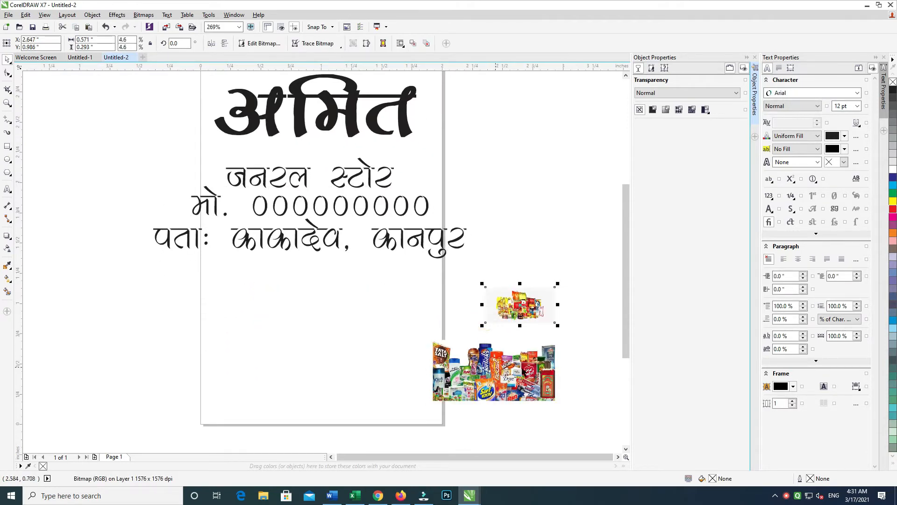
{"action": "left_click_drag", "start_coordinate": [498, 369], "coordinate": [541, 367]}
- Move जनरल स्टोर, the mobile line and the address line together down to the lower half of the page
{"action": "left_click_drag", "start_coordinate": [486, 182], "coordinate": [85, 279]}
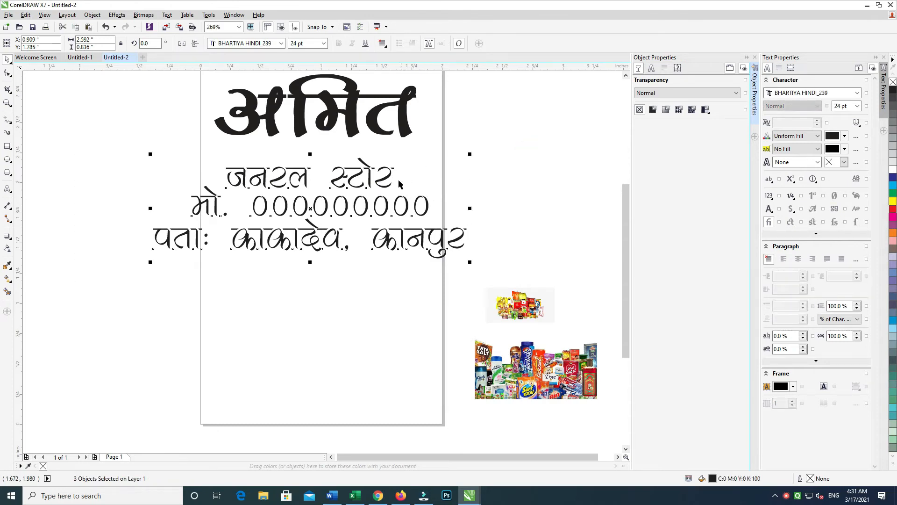
{"action": "left_click_drag", "start_coordinate": [386, 190], "coordinate": [380, 283]}
{"action": "left_click_drag", "start_coordinate": [363, 182], "coordinate": [374, 232]}
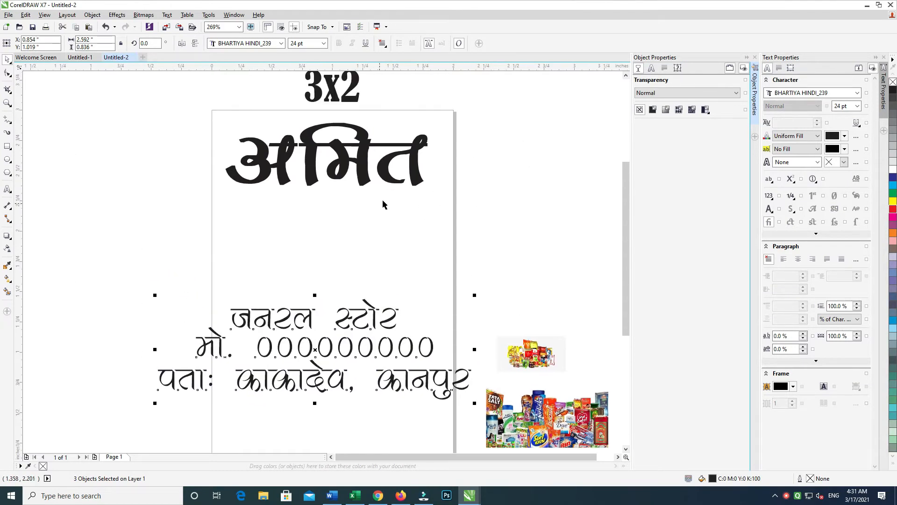
- Add a page-sized rectangle, scale the large first word to about 1.77 inches wide, and centre it horizontally on the rectangle
{"action": "double_click", "coordinate": [7, 146]}
{"action": "left_click_drag", "start_coordinate": [88, 120], "coordinate": [517, 230]}
{"action": "left_click_drag", "start_coordinate": [431, 190], "coordinate": [438, 193]}
{"action": "left_click", "coordinate": [413, 229], "text": "shift"}
{"action": "key", "text": "c"}
{"action": "left_click", "coordinate": [536, 168]}
- Move जनरल स्टोर up beneath the large first word and centre it horizontally on the page rectangle
{"action": "left_click", "coordinate": [427, 158]}
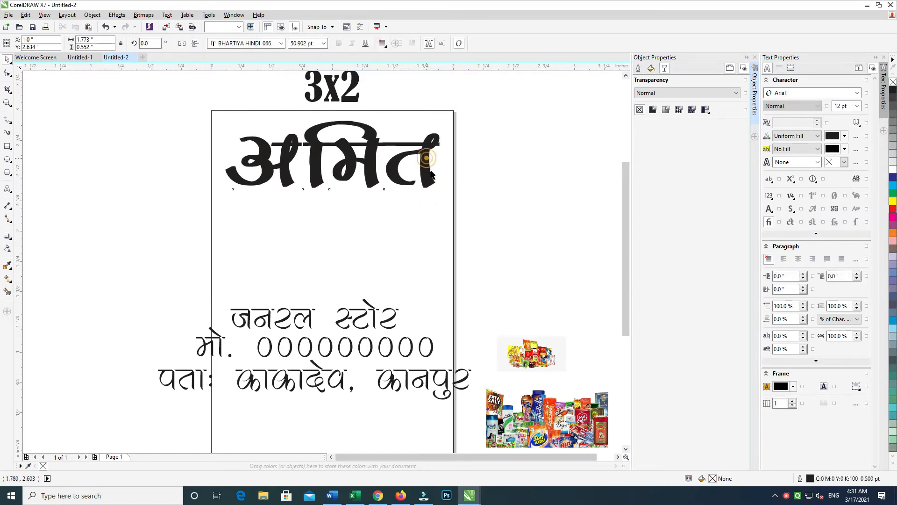
{"action": "scroll", "coordinate": [419, 251], "scroll_direction": "down", "scroll_amount": 1}
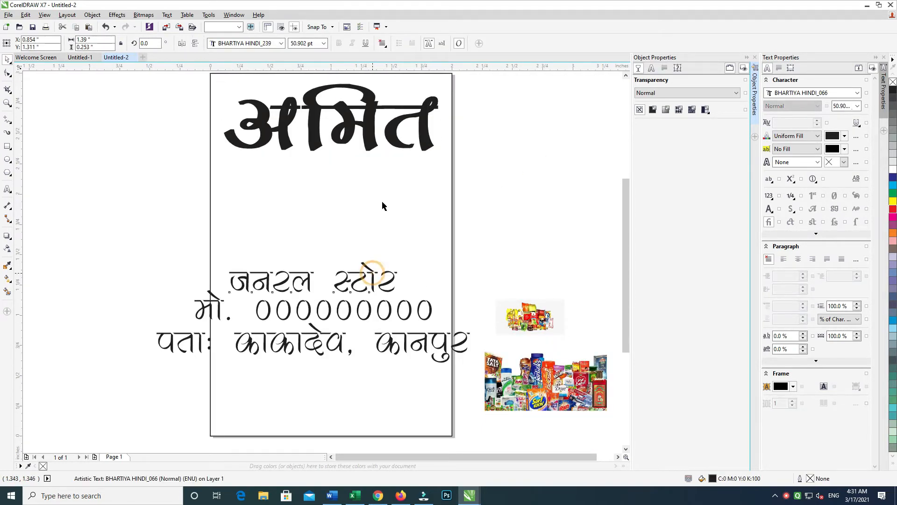
{"action": "left_click_drag", "start_coordinate": [355, 283], "coordinate": [348, 243]}
{"action": "key", "text": "c"}
{"action": "left_click", "coordinate": [518, 219]}
- Try the BHARTIYA HINDI_015 font on जनरल स्टोर
{"action": "left_click", "coordinate": [397, 242]}
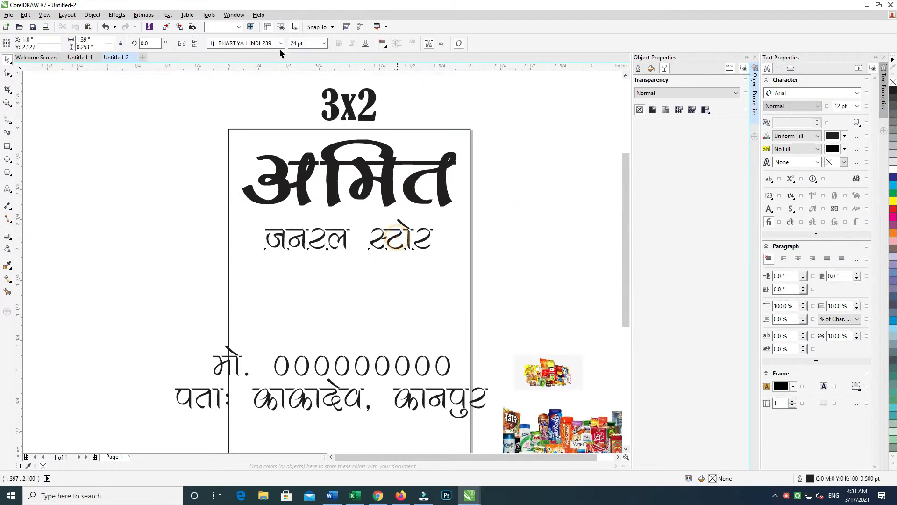
{"action": "left_click", "coordinate": [281, 43]}
{"action": "mouse_move", "coordinate": [347, 83]}
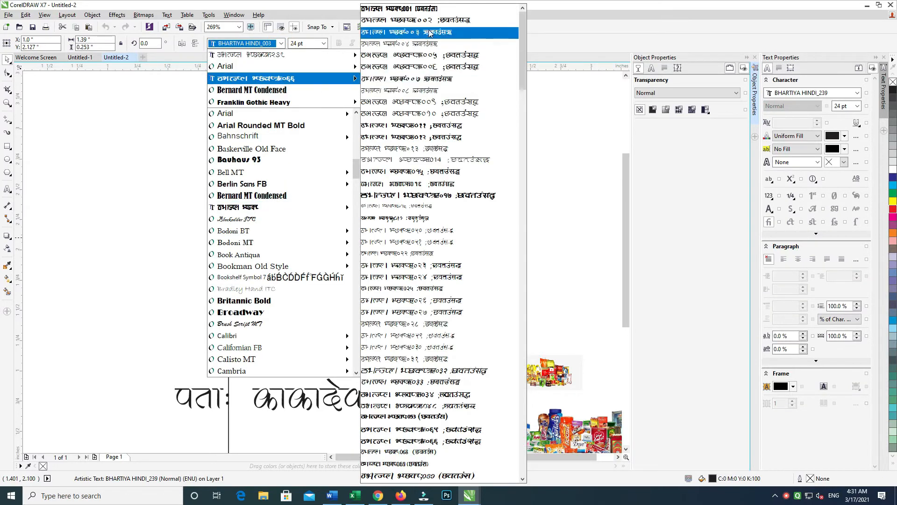
{"action": "left_click", "coordinate": [449, 177]}
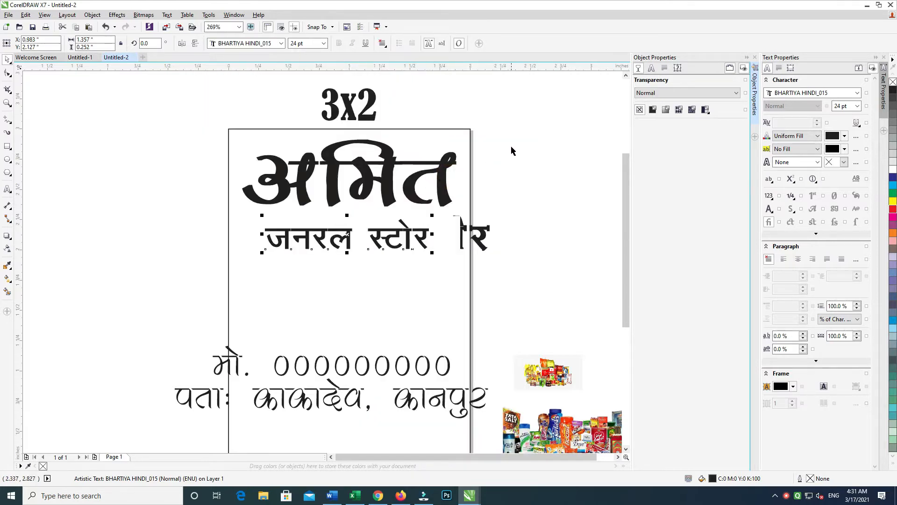
- Set जनरल स्टोर in the BHARTIYA HINDI_143 font and centre it horizontally on the page rectangle
{"action": "left_click", "coordinate": [281, 43]}
{"action": "mouse_move", "coordinate": [353, 67]}
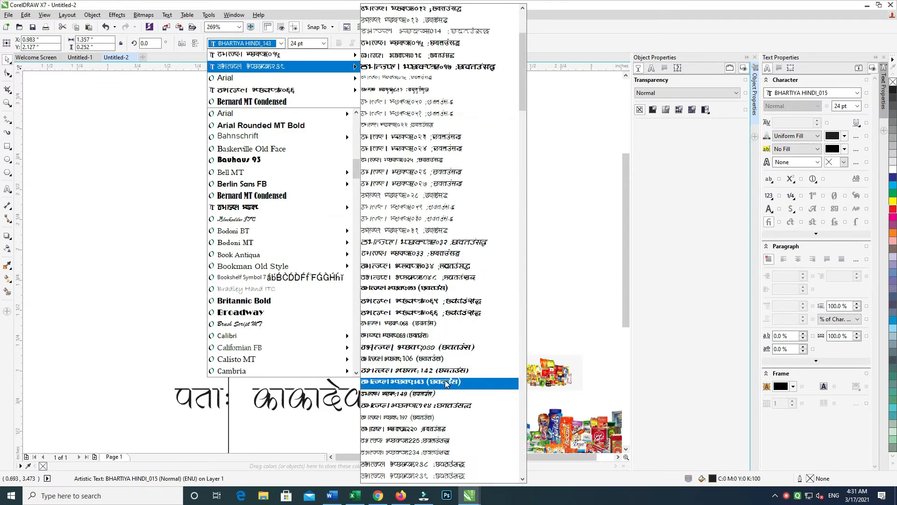
{"action": "left_click", "coordinate": [446, 381]}
{"action": "left_click", "coordinate": [517, 198]}
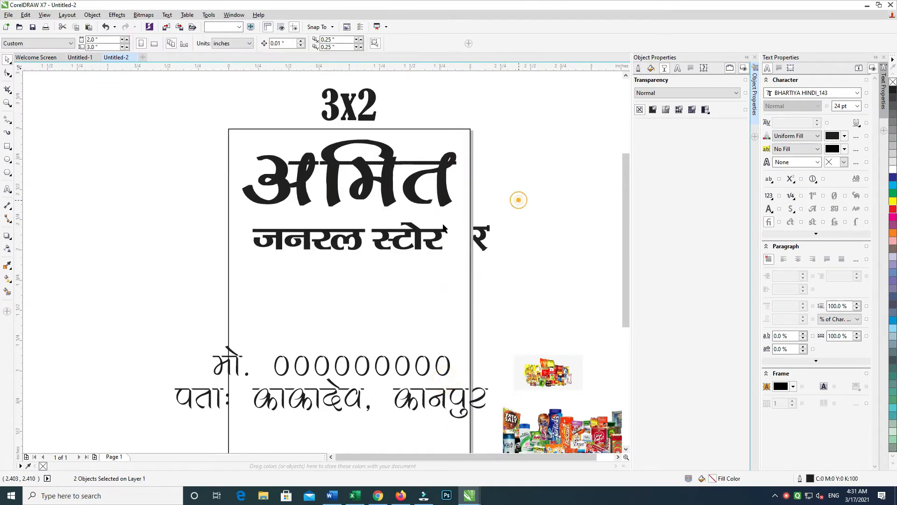
- Stretch the large first word slightly downward, closer to जनरल स्टोर
{"action": "left_click", "coordinate": [390, 199]}
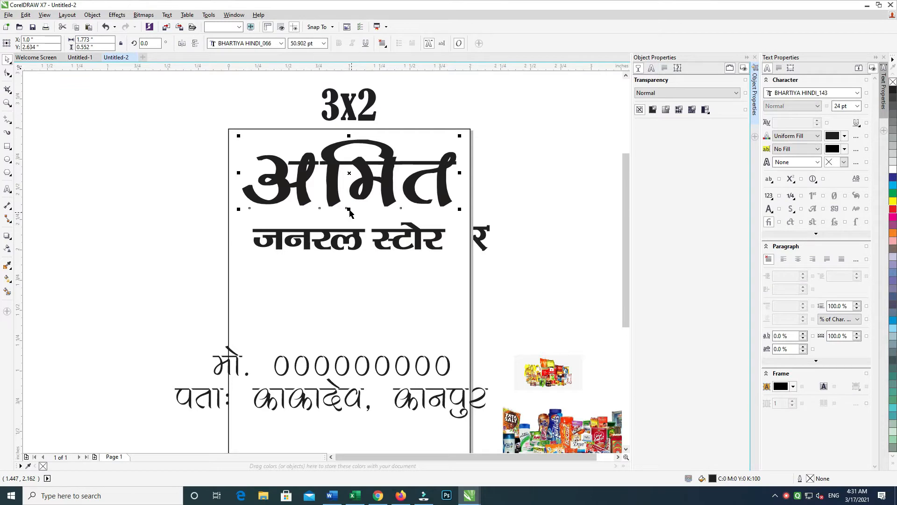
{"action": "left_click_drag", "start_coordinate": [349, 209], "coordinate": [350, 217]}
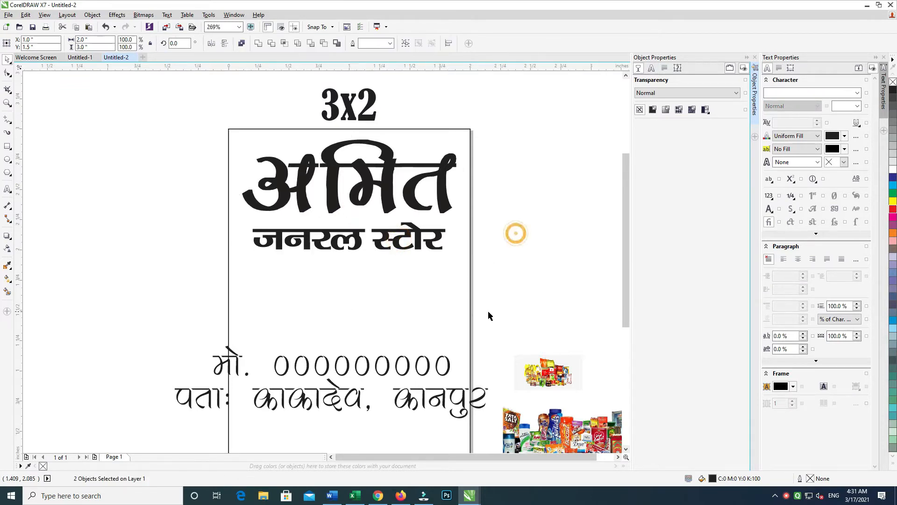
{"action": "left_click", "coordinate": [501, 259]}
- Move the address line to the bottom of the page and shrink it to about 1.8 inches wide
{"action": "scroll", "coordinate": [456, 326], "scroll_direction": "down", "scroll_amount": 2}
{"action": "left_click_drag", "start_coordinate": [424, 394], "coordinate": [434, 416]}
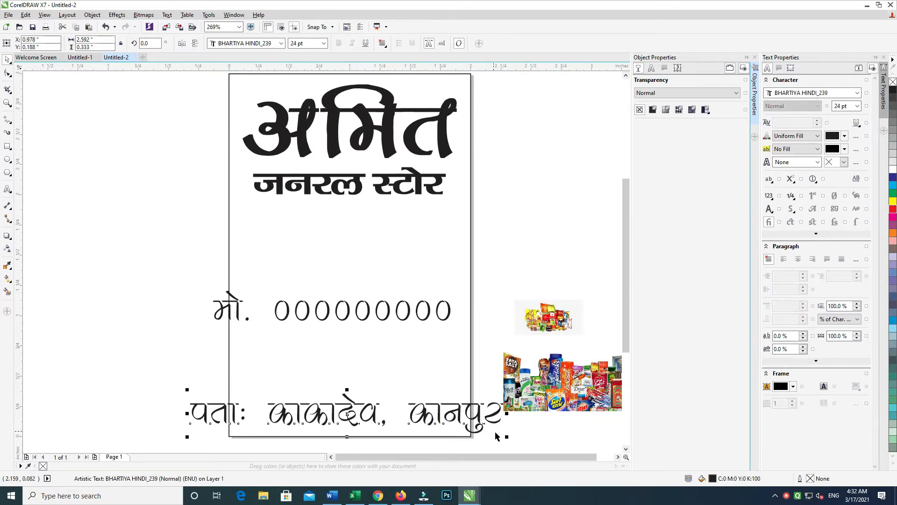
{"action": "left_click_drag", "start_coordinate": [490, 434], "coordinate": [457, 429]}
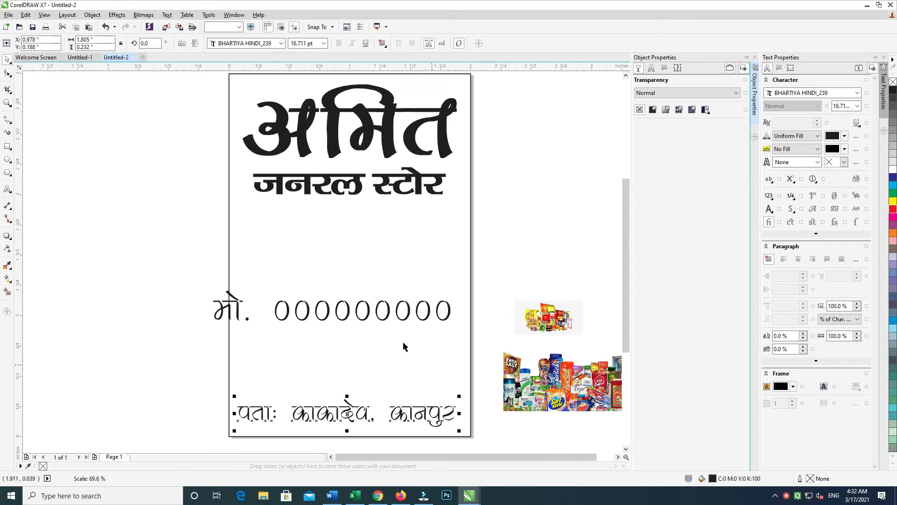
- Try the BHARTIYA HINDI_226 font on the address line
{"action": "left_click", "coordinate": [281, 43]}
{"action": "mouse_move", "coordinate": [290, 54]}
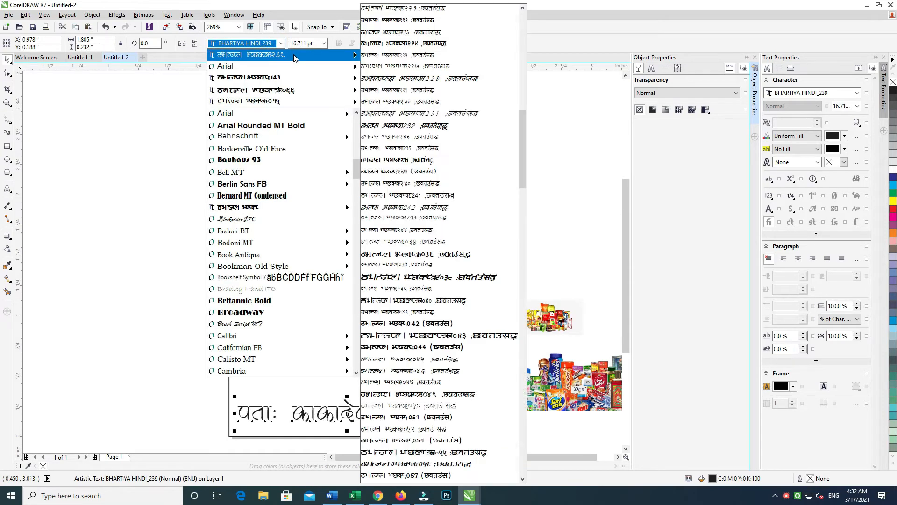
{"action": "left_click", "coordinate": [392, 54]}
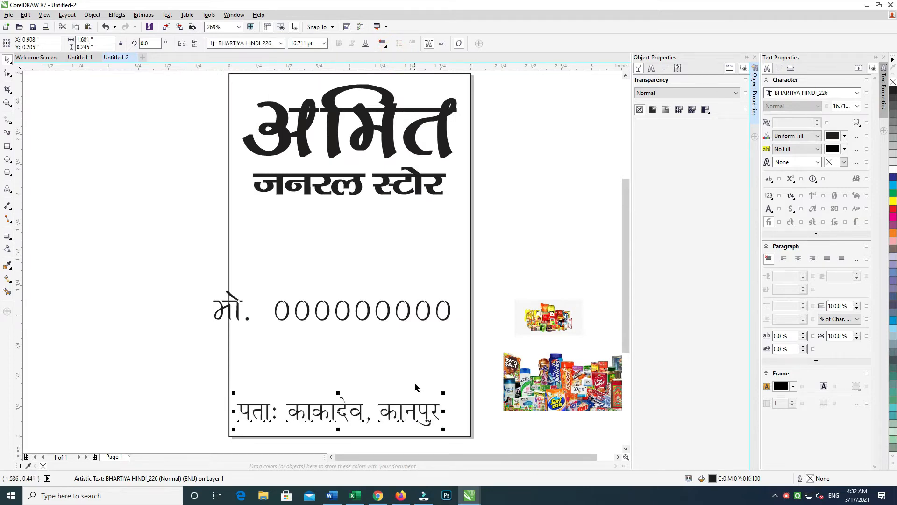
- Set the address line in the BHARTIYA HINDI_036 font
{"action": "left_click", "coordinate": [282, 44]}
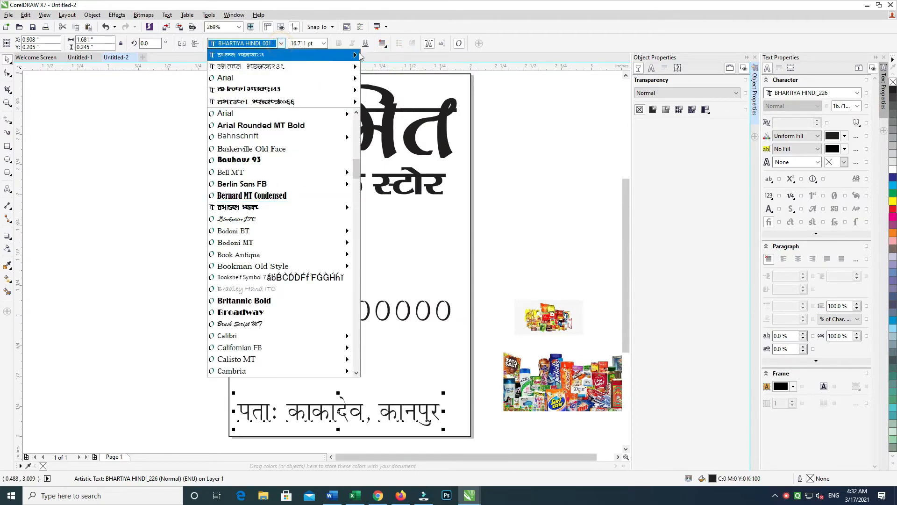
{"action": "mouse_move", "coordinate": [293, 55]}
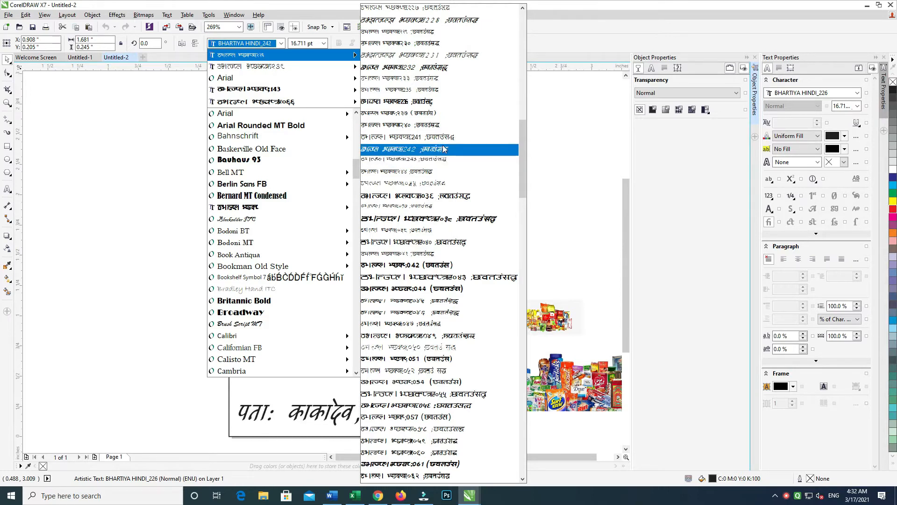
{"action": "left_click", "coordinate": [429, 200]}
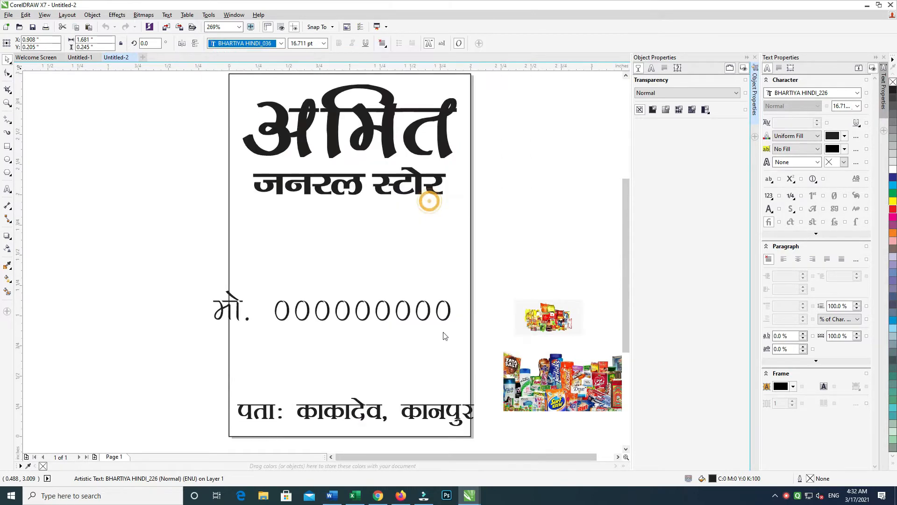
- Shrink the address line to about 1.67 inches wide and centre it across the page near the bottom edge
{"action": "left_click_drag", "start_coordinate": [479, 429], "coordinate": [460, 427]}
{"action": "key", "text": "c"}
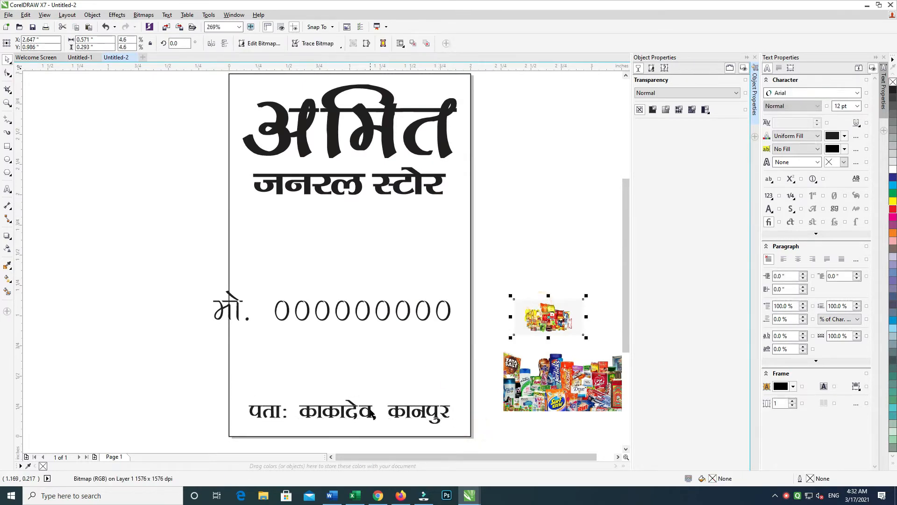
{"action": "left_click", "coordinate": [370, 415]}
{"action": "left_click_drag", "start_coordinate": [369, 416], "coordinate": [369, 419]}
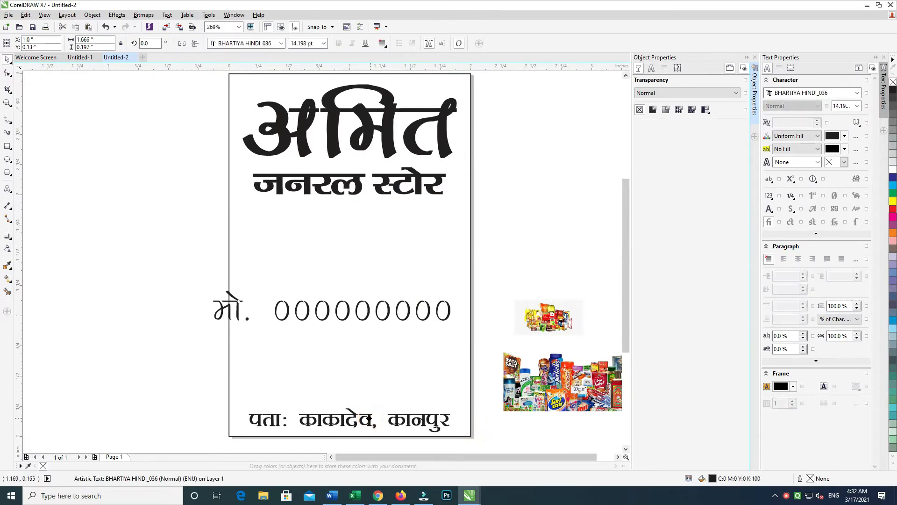
- Shrink the page-sized rectangle into a strip about 0.26 inch high behind the address line and centre it vertically on the text
{"action": "left_click", "coordinate": [396, 367]}
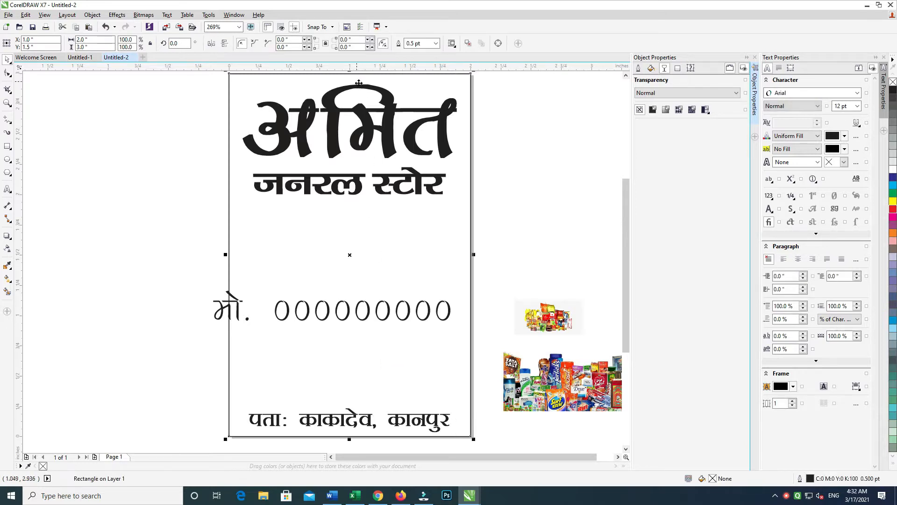
{"action": "left_click_drag", "start_coordinate": [351, 72], "coordinate": [334, 407]}
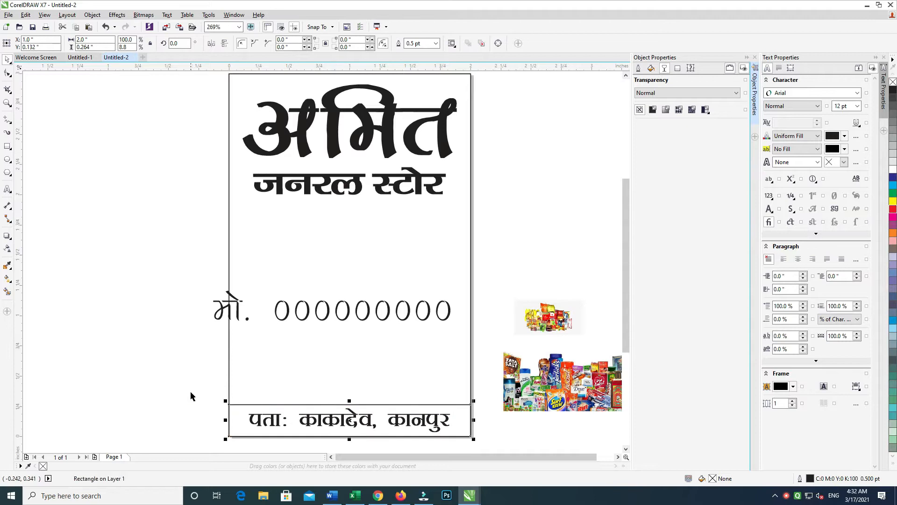
{"action": "scroll", "coordinate": [191, 393], "scroll_direction": "down", "scroll_amount": 2}
{"action": "key", "text": "e"}
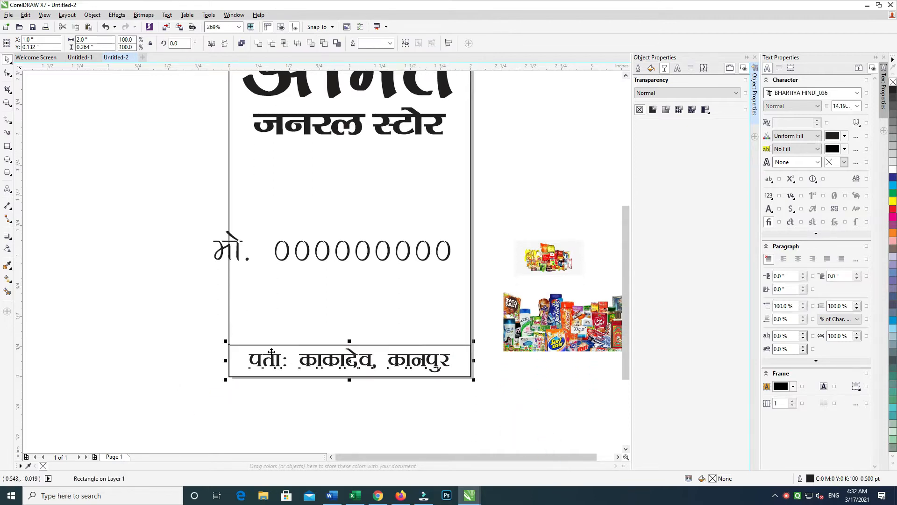
{"action": "left_click", "coordinate": [335, 414]}
- Fill the bottom strip black without an outline and colour the address line white
{"action": "left_click", "coordinate": [465, 355]}
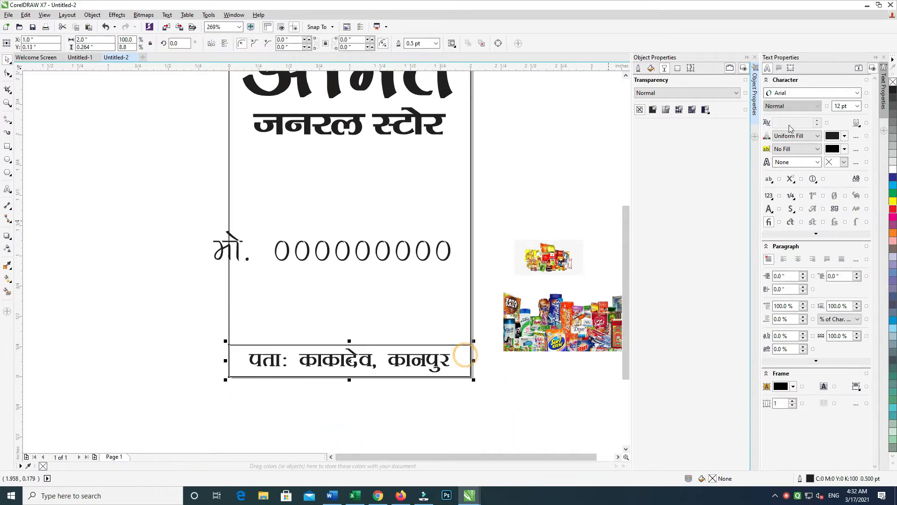
{"action": "left_click", "coordinate": [893, 92]}
{"action": "right_click", "coordinate": [893, 82]}
{"action": "left_click_drag", "start_coordinate": [169, 310], "coordinate": [469, 396]}
{"action": "left_click", "coordinate": [893, 170]}
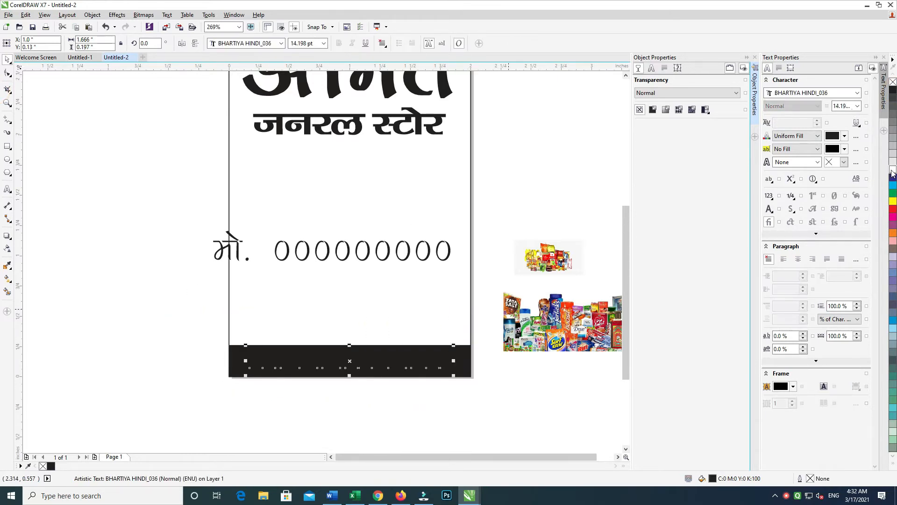
{"action": "left_click", "coordinate": [464, 354], "text": "shift"}
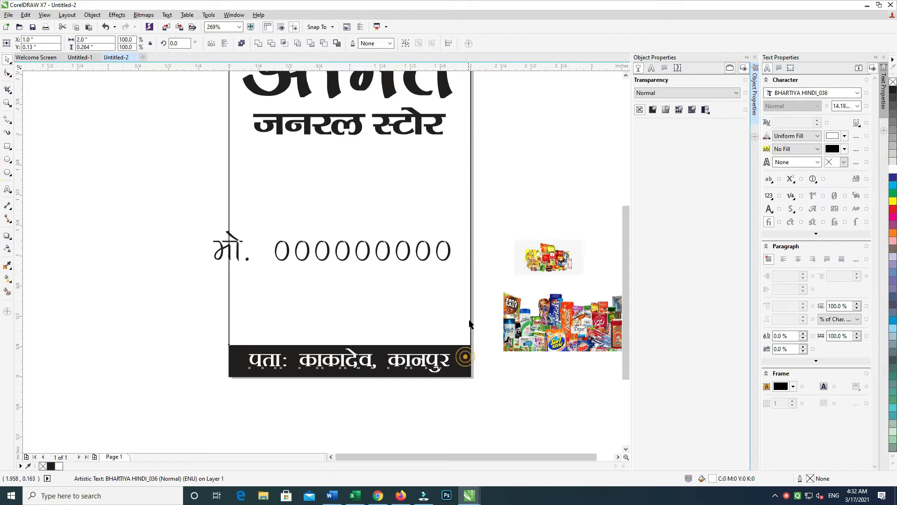
{"action": "scroll", "coordinate": [524, 187], "scroll_direction": "up", "scroll_amount": 1}
{"action": "left_click_drag", "start_coordinate": [530, 178], "coordinate": [519, 193]}
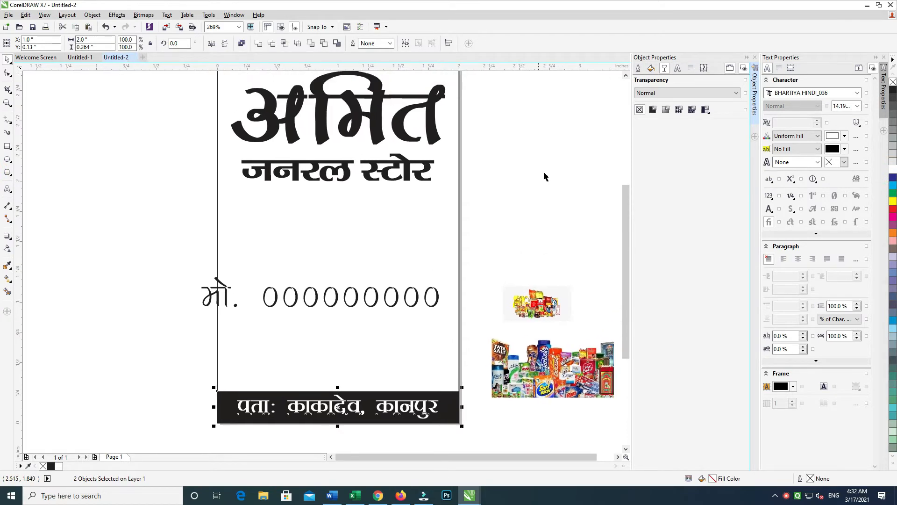
{"action": "left_click", "coordinate": [545, 168]}
- Shrink the mobile number line to about 1.74 inches wide and place it just above the black address strip
{"action": "left_click", "coordinate": [393, 288]}
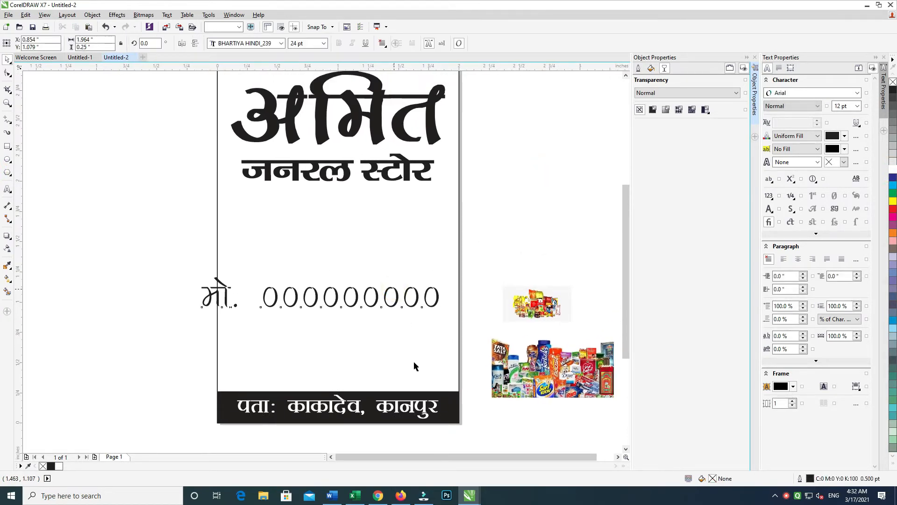
{"action": "left_click_drag", "start_coordinate": [440, 305], "coordinate": [447, 387]}
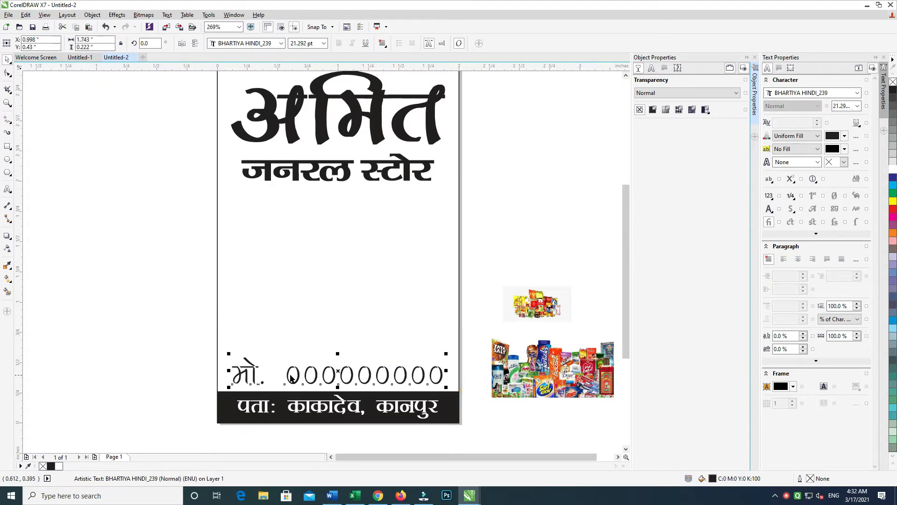
{"action": "left_click_drag", "start_coordinate": [289, 373], "coordinate": [488, 375]}
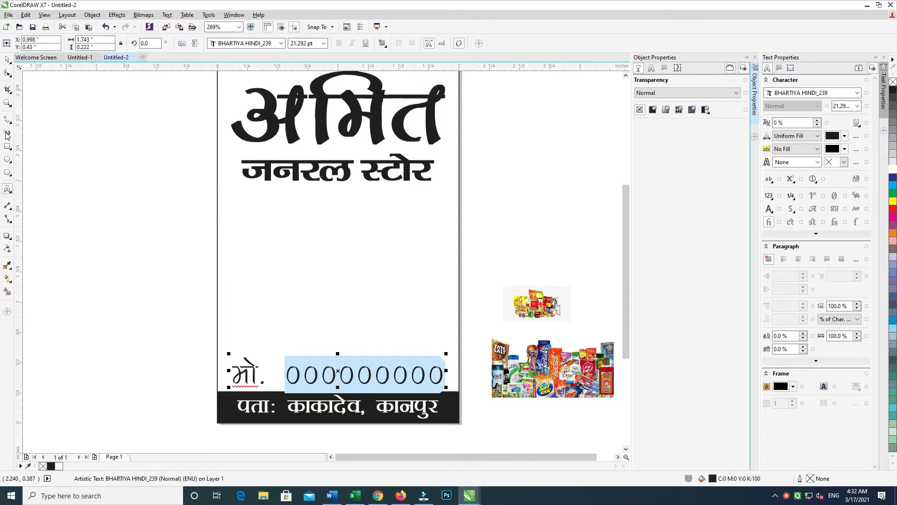
{"action": "left_click", "coordinate": [8, 61]}
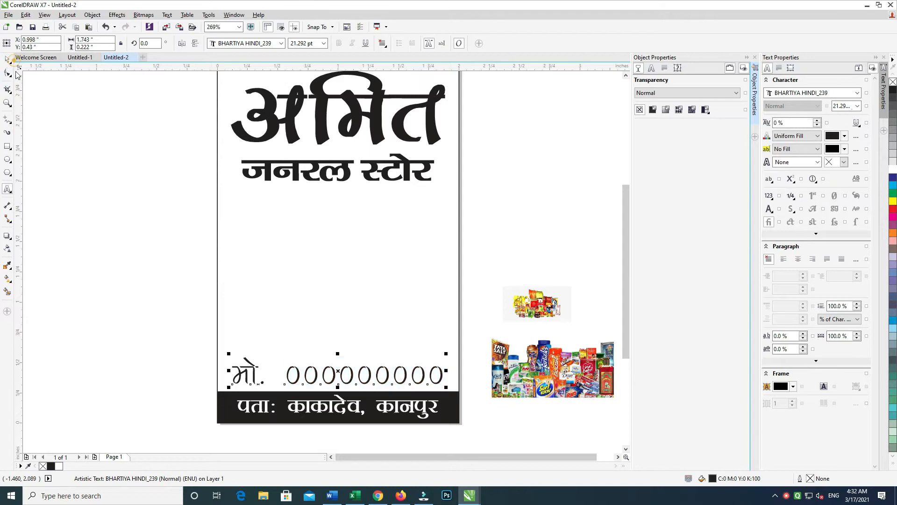
{"action": "left_click", "coordinate": [378, 307], "text": "shift"}
{"action": "left_click_drag", "start_coordinate": [520, 217], "coordinate": [521, 250]}
{"action": "left_click", "coordinate": [528, 242]}
- Bring the large product picture onto the page between जनरल स्टोर and the mobile number line
{"action": "left_click_drag", "start_coordinate": [564, 372], "coordinate": [362, 196]}
{"action": "key", "text": "ctrl+z"}
{"action": "left_click", "coordinate": [503, 337]}
{"action": "left_click_drag", "start_coordinate": [503, 336], "coordinate": [368, 214]}
{"action": "key", "text": "ctrl+z"}
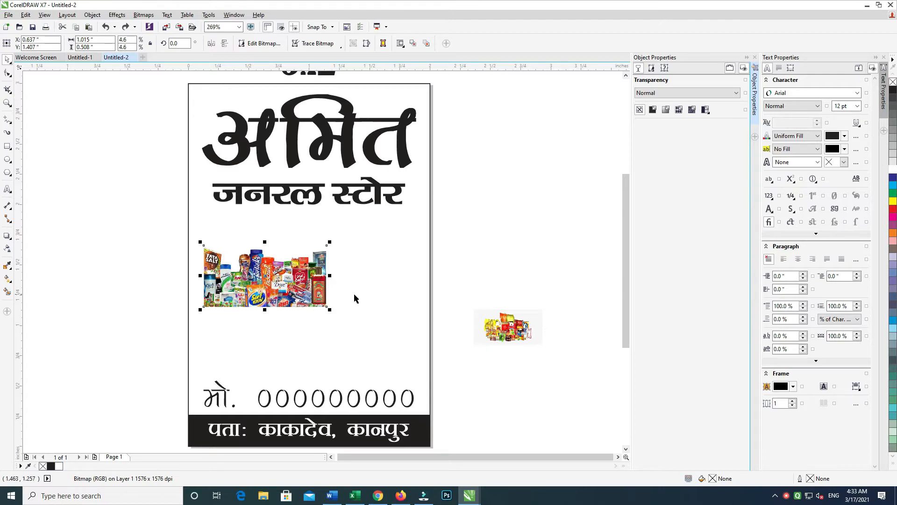
- Enlarge the product picture to about 2.04 inches wide so it spans the page, and lower it closer to the mobile number line
{"action": "left_click_drag", "start_coordinate": [330, 309], "coordinate": [436, 365]}
{"action": "left_click", "coordinate": [359, 317]}
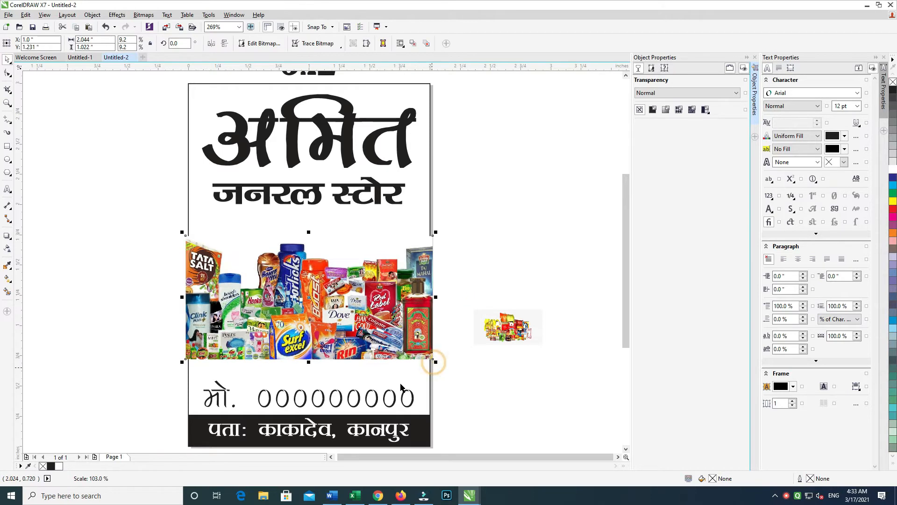
{"action": "left_click", "coordinate": [354, 338]}
{"action": "left_click_drag", "start_coordinate": [317, 321], "coordinate": [316, 327]}
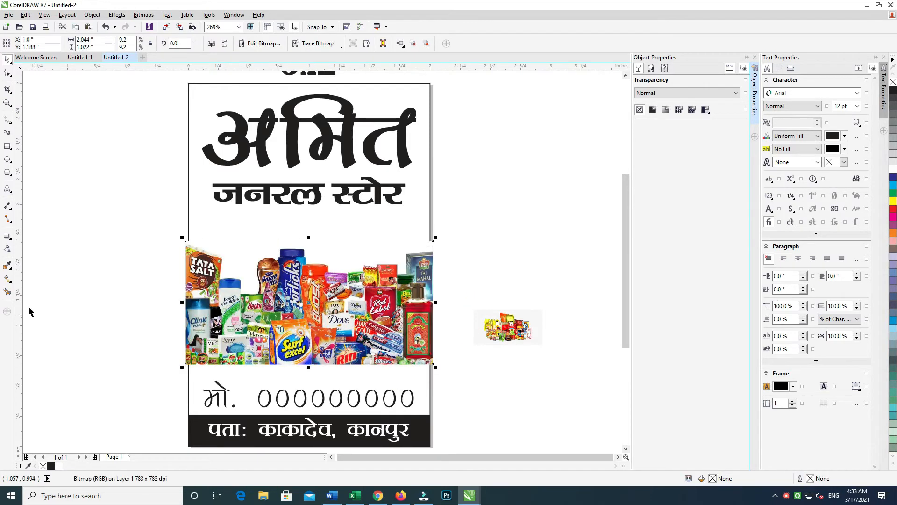
- Fade out the lower edge of the large product picture with a vertical linear transparency
{"action": "left_click", "coordinate": [8, 248]}
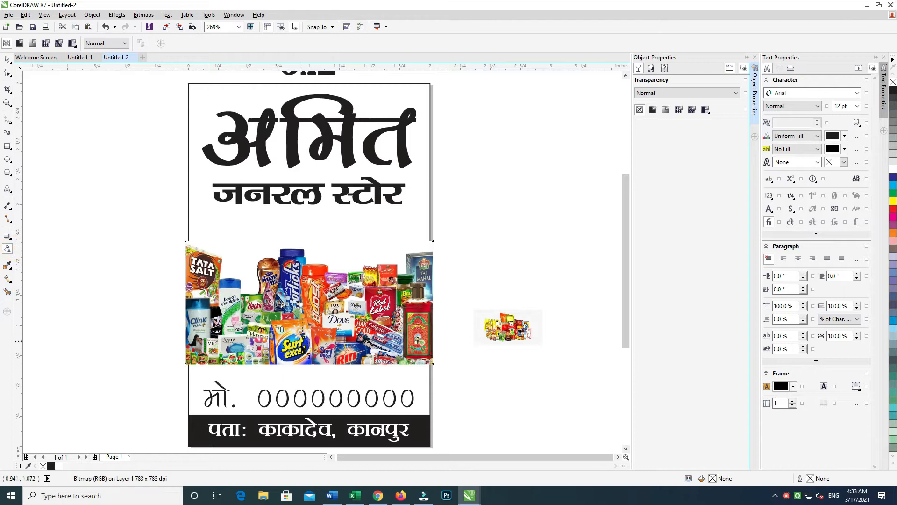
{"action": "left_click_drag", "start_coordinate": [313, 362], "coordinate": [311, 356]}
{"action": "left_click", "coordinate": [7, 61]}
{"action": "left_click_drag", "start_coordinate": [322, 237], "coordinate": [336, 271]}
{"action": "left_click_drag", "start_coordinate": [331, 310], "coordinate": [342, 248]}
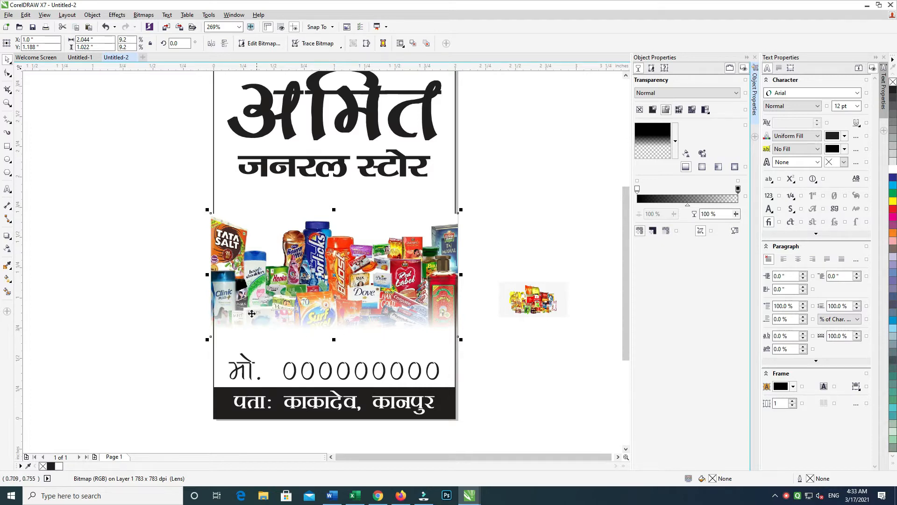
{"action": "left_click_drag", "start_coordinate": [305, 218], "coordinate": [311, 239]}
{"action": "left_click", "coordinate": [383, 224], "text": "shift"}
{"action": "left_click", "coordinate": [590, 202]}
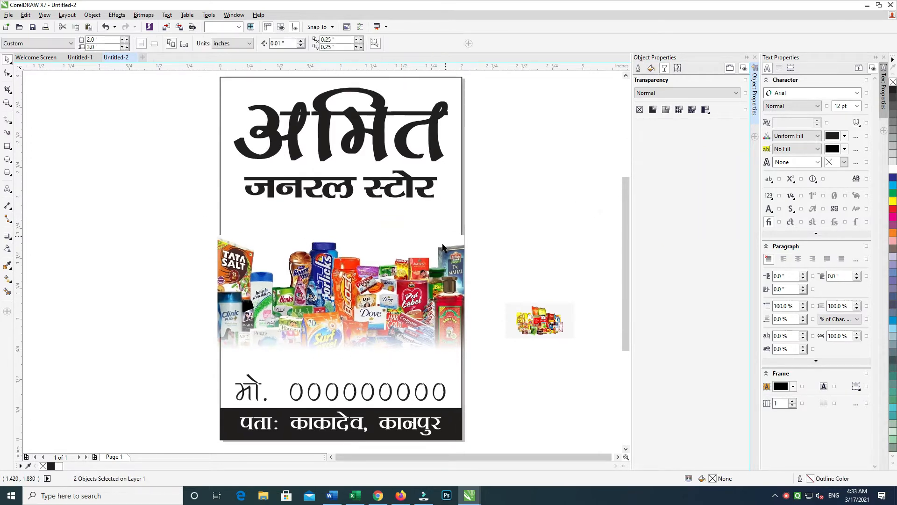
- Try placing the small product picture over the faded lower part of the large one
{"action": "left_click_drag", "start_coordinate": [482, 230], "coordinate": [482, 238]}
{"action": "left_click_drag", "start_coordinate": [520, 321], "coordinate": [295, 354]}
{"action": "key", "text": "ctrl+z"}
- Lower जनरल स्टोर about 0.11 inch toward the product picture and centre it across the page
{"action": "left_click_drag", "start_coordinate": [491, 340], "coordinate": [485, 361]}
{"action": "left_click_drag", "start_coordinate": [545, 350], "coordinate": [572, 264]}
{"action": "left_click_drag", "start_coordinate": [470, 271], "coordinate": [469, 304]}
{"action": "left_click", "coordinate": [347, 252]}
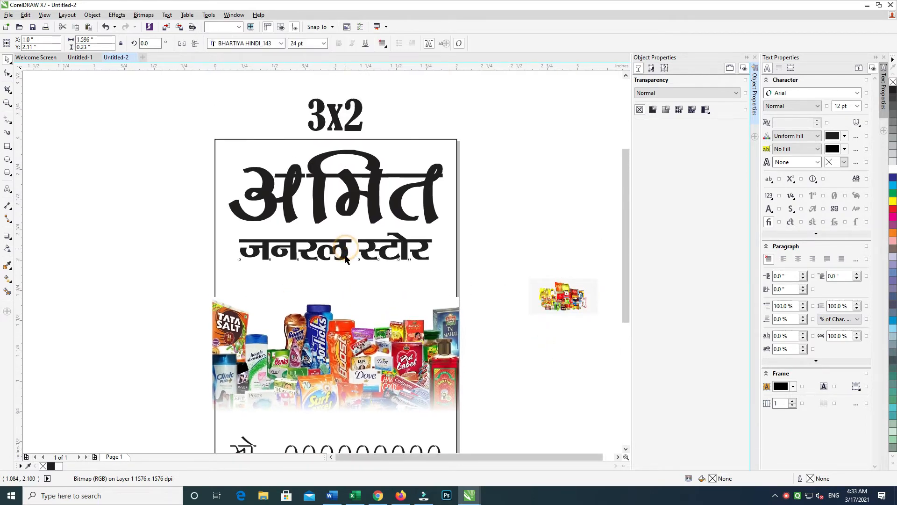
{"action": "left_click_drag", "start_coordinate": [345, 257], "coordinate": [343, 253]}
{"action": "left_click", "coordinate": [367, 301], "text": "shift"}
{"action": "key", "text": "c"}
{"action": "left_click", "coordinate": [500, 226]}
- Stretch जनरल स्टोर slightly taller and wider to nearly match the width of the large first word
{"action": "left_click", "coordinate": [341, 264]}
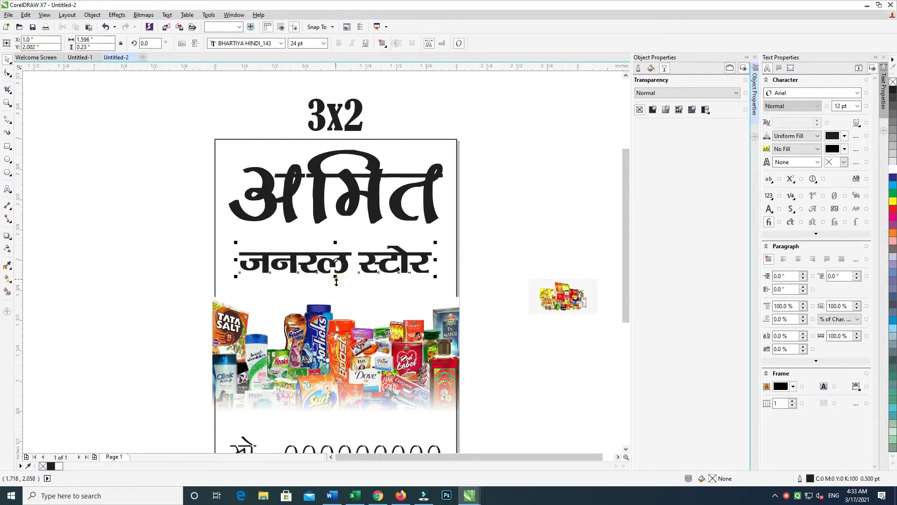
{"action": "left_click_drag", "start_coordinate": [336, 281], "coordinate": [336, 287]}
{"action": "left_click_drag", "start_coordinate": [435, 260], "coordinate": [445, 261]}
{"action": "left_click", "coordinate": [361, 232], "text": "shift"}
{"action": "left_click", "coordinate": [497, 203]}
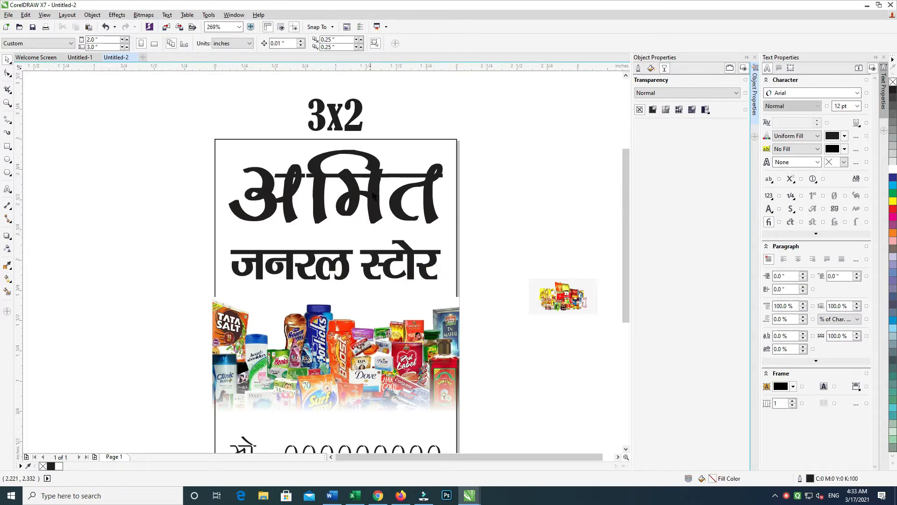
- Stretch the large first word to about 1.84 inches wide and 0.66 inch high
{"action": "left_click", "coordinate": [352, 226]}
{"action": "left_click", "coordinate": [335, 229]}
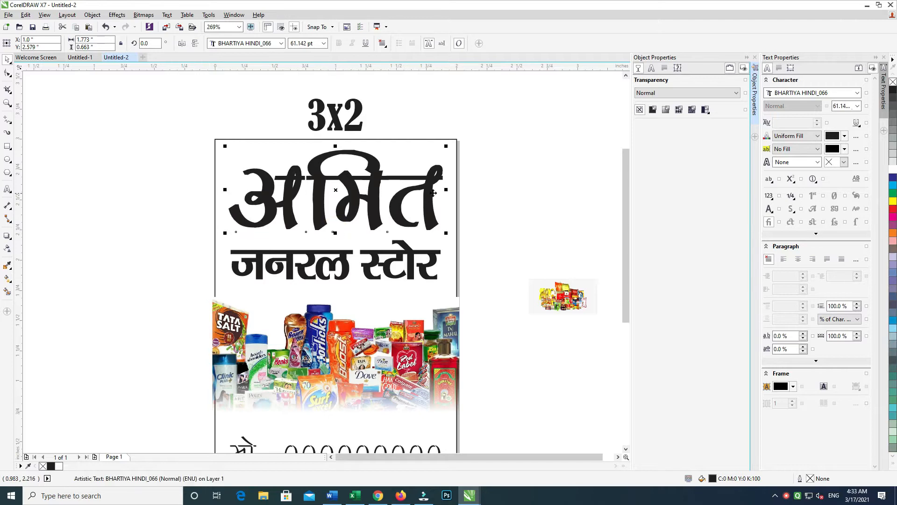
{"action": "left_click_drag", "start_coordinate": [444, 191], "coordinate": [449, 191]}
{"action": "left_click", "coordinate": [514, 202]}
- Fill the large first word red and give it a 4 pt white outline behind the fill
{"action": "left_click", "coordinate": [377, 177]}
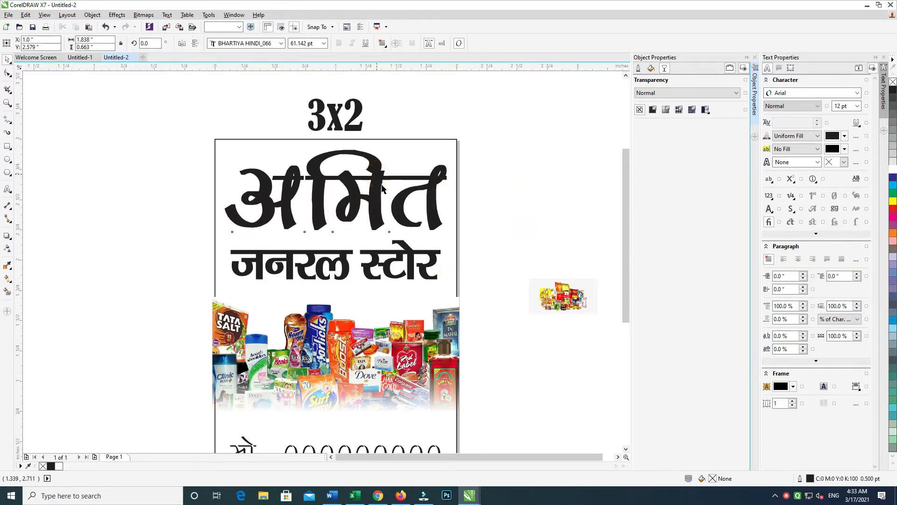
{"action": "left_click", "coordinate": [893, 209]}
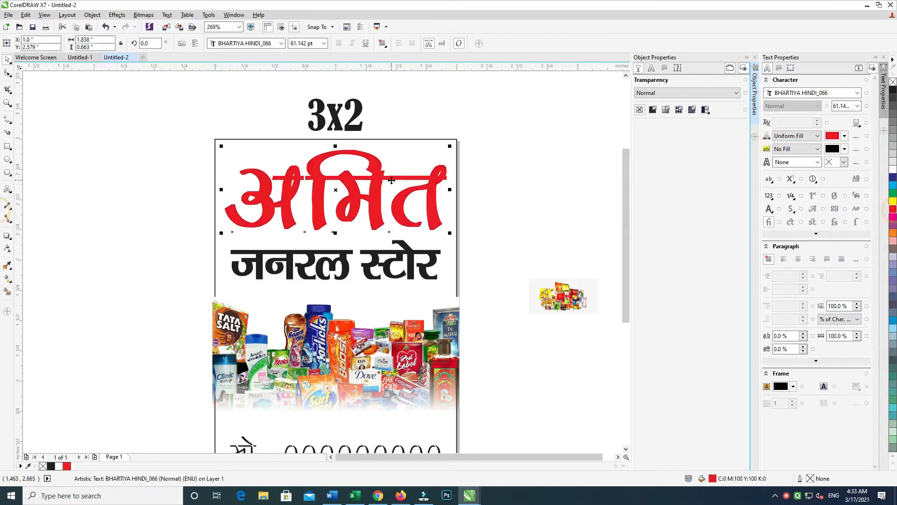
{"action": "key", "text": "F12"}
{"action": "type", "text": "4"}
{"action": "key", "text": "Return"}
{"action": "key", "text": "F12"}
{"action": "left_click", "coordinate": [456, 303]}
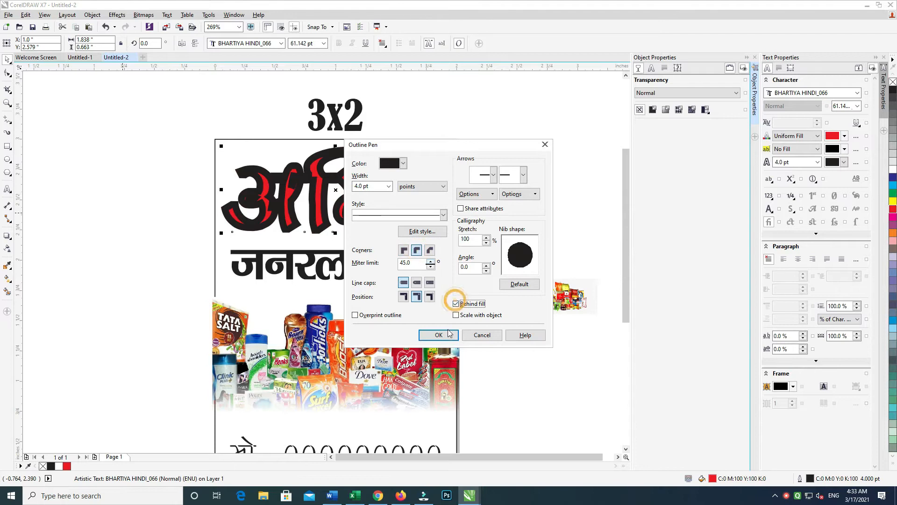
{"action": "left_click", "coordinate": [439, 335]}
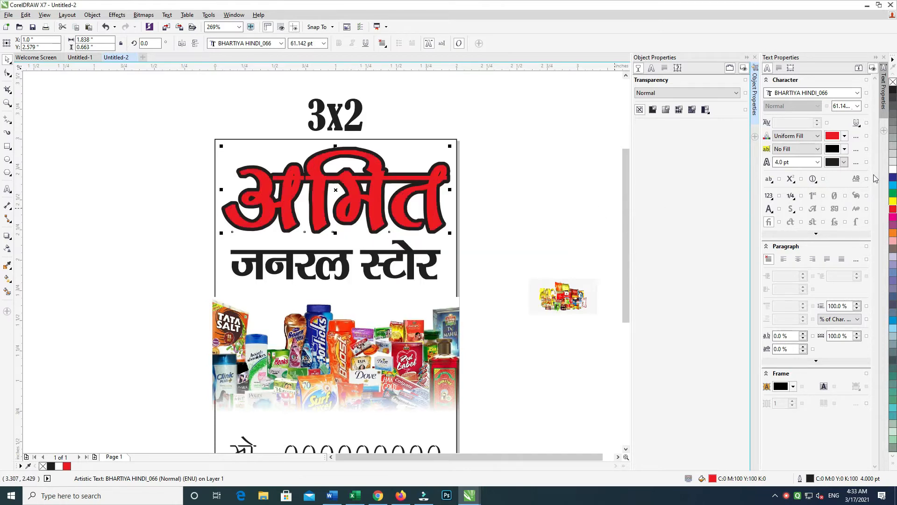
{"action": "right_click", "coordinate": [894, 168]}
{"action": "left_click", "coordinate": [503, 142]}
- Extrude the large first word toward its lower right and switch the extrusion to a parallel type
{"action": "left_click", "coordinate": [419, 196]}
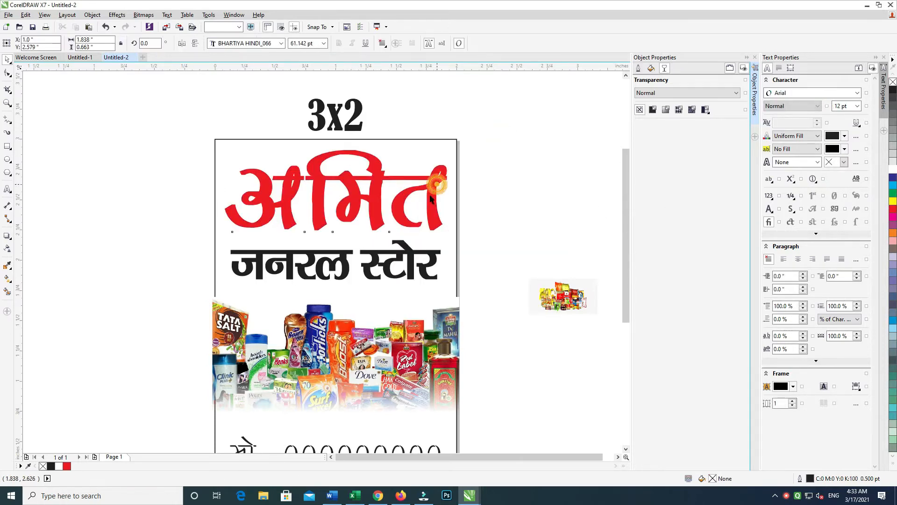
{"action": "left_click", "coordinate": [8, 236]}
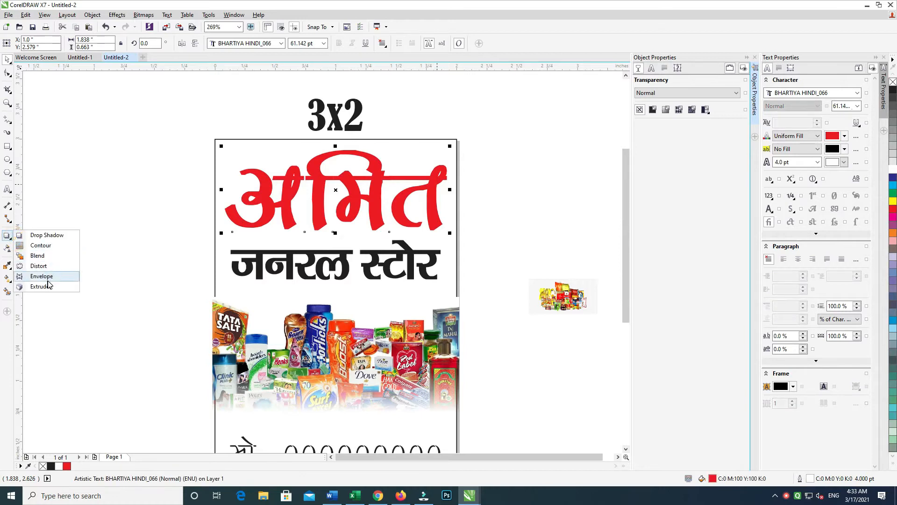
{"action": "left_click", "coordinate": [59, 286]}
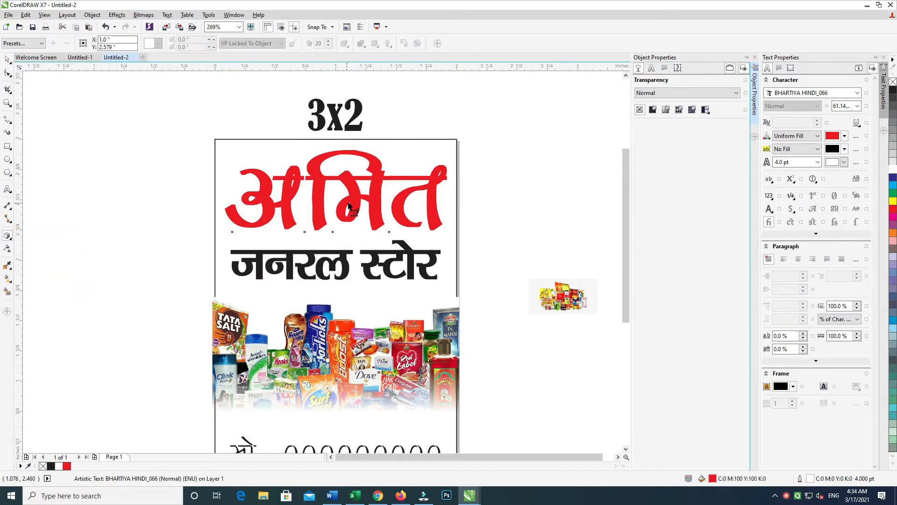
{"action": "left_click_drag", "start_coordinate": [362, 211], "coordinate": [390, 236]}
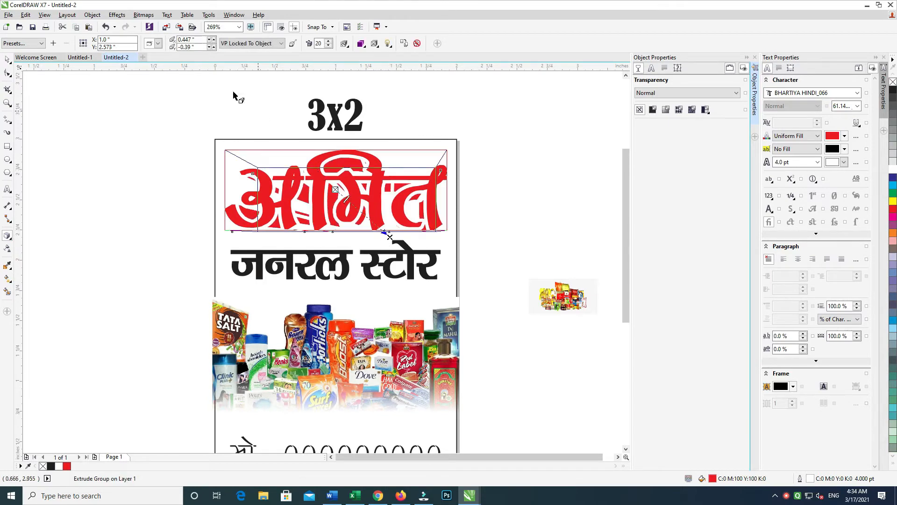
{"action": "left_click", "coordinate": [158, 43]}
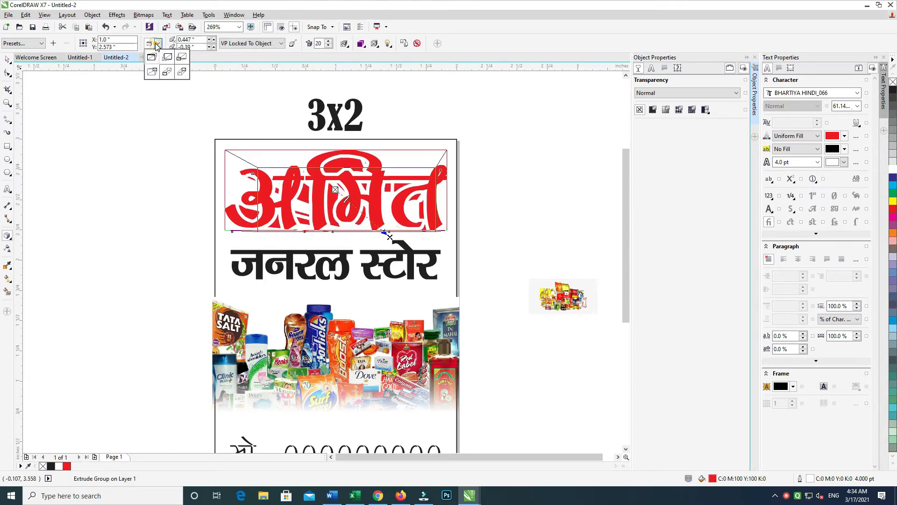
{"action": "left_click", "coordinate": [167, 72]}
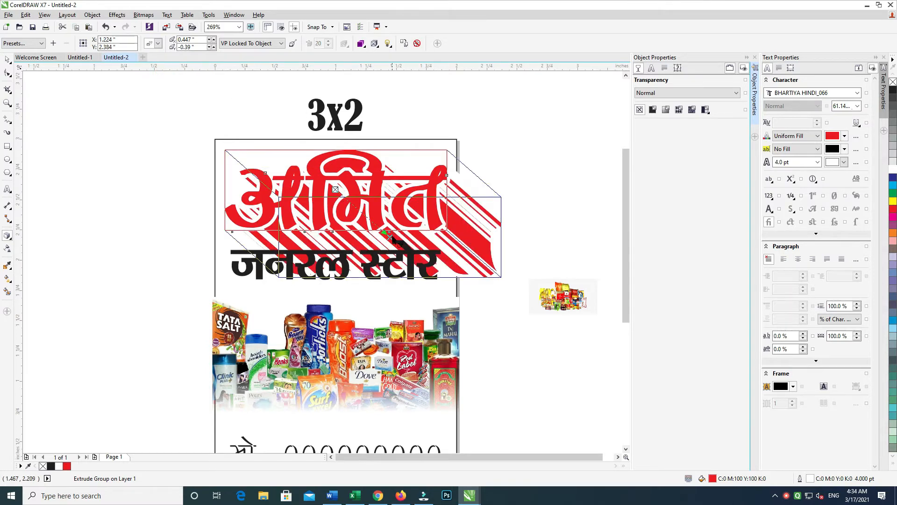
- Try shortening the extrusion to a vanishing point of 0.049, -0.049 inches, and undo the recent extrusion changes
{"action": "left_click_drag", "start_coordinate": [344, 200], "coordinate": [373, 217]}
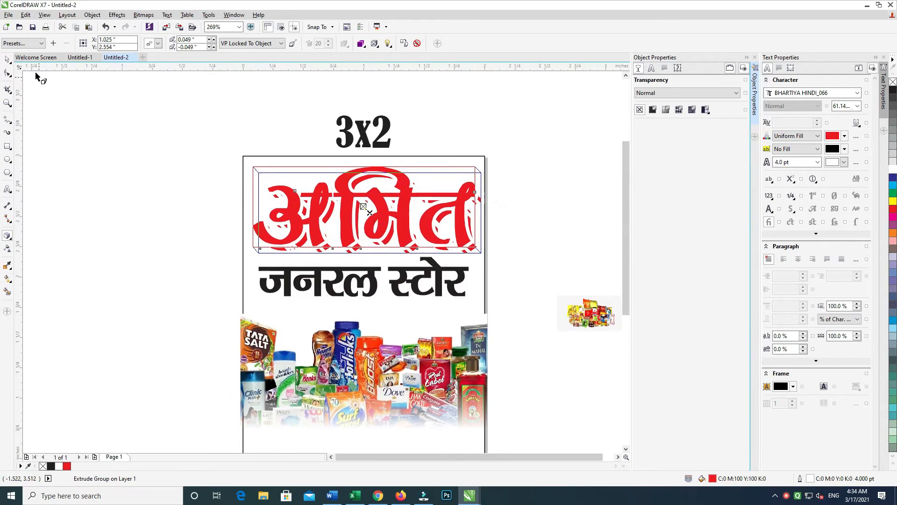
{"action": "left_click", "coordinate": [7, 59]}
{"action": "key", "text": "ctrl+z"}
{"action": "key", "text": "ctrl+z"}
{"action": "key", "text": "ctrl+z"}
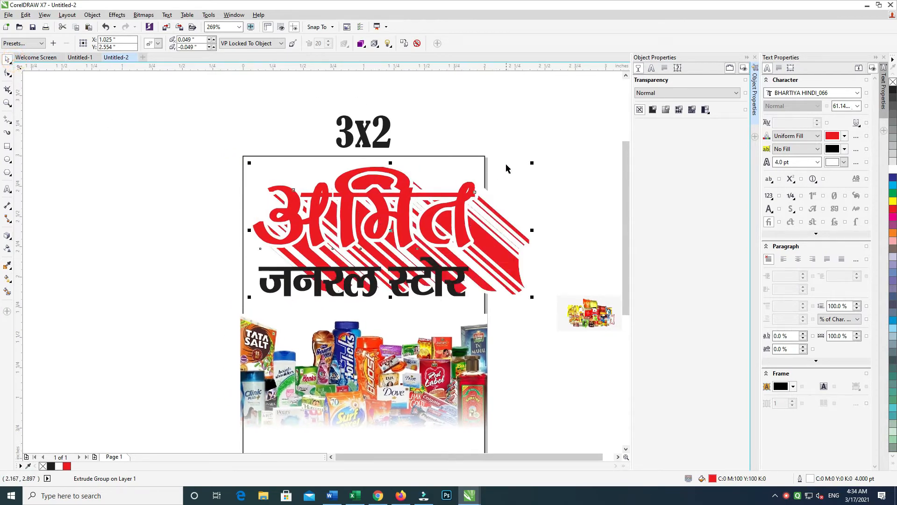
- Place a copy of the large first word behind it, offset slightly to the lower right, and make its fill and outline green
{"action": "left_click", "coordinate": [524, 160]}
{"action": "left_click", "coordinate": [453, 194]}
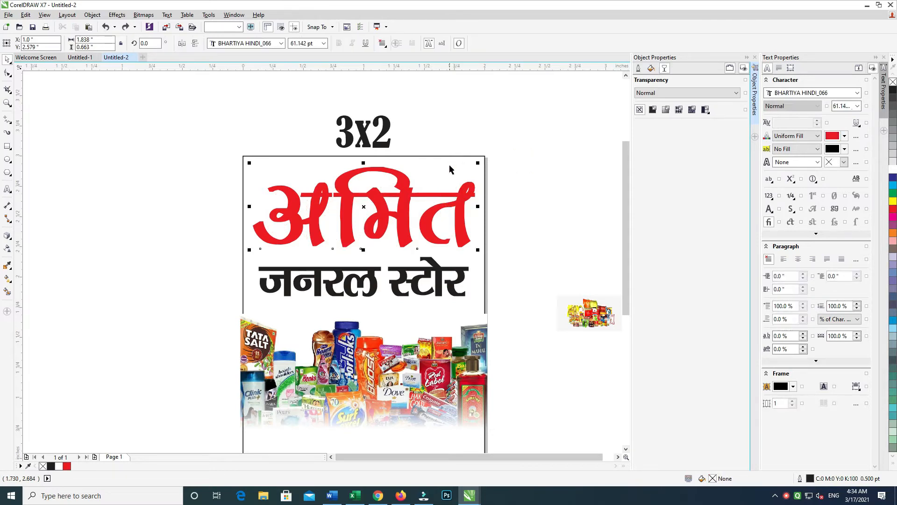
{"action": "key", "text": "ctrl+shift+z"}
{"action": "key", "text": "ctrl+shift+z"}
{"action": "key", "text": "ctrl+shift+z"}
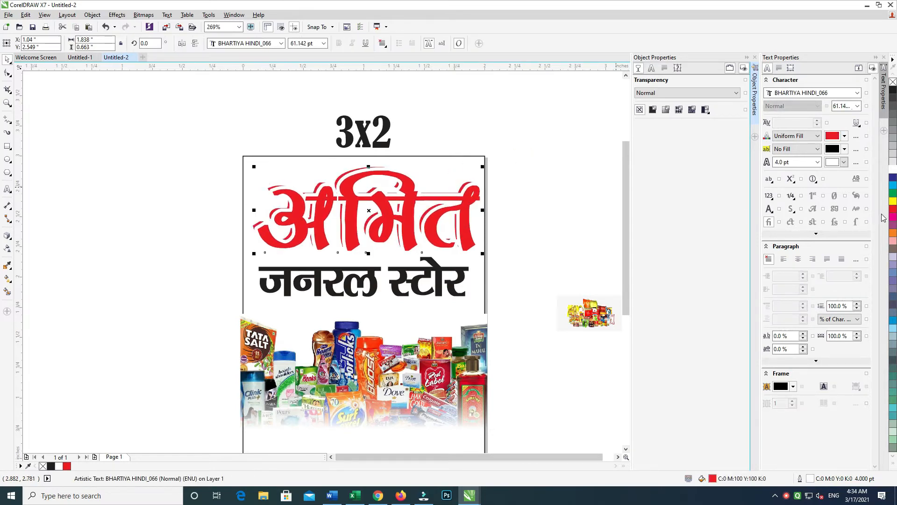
{"action": "left_click", "coordinate": [893, 191]}
{"action": "right_click", "coordinate": [894, 192]}
{"action": "left_click", "coordinate": [893, 209]}
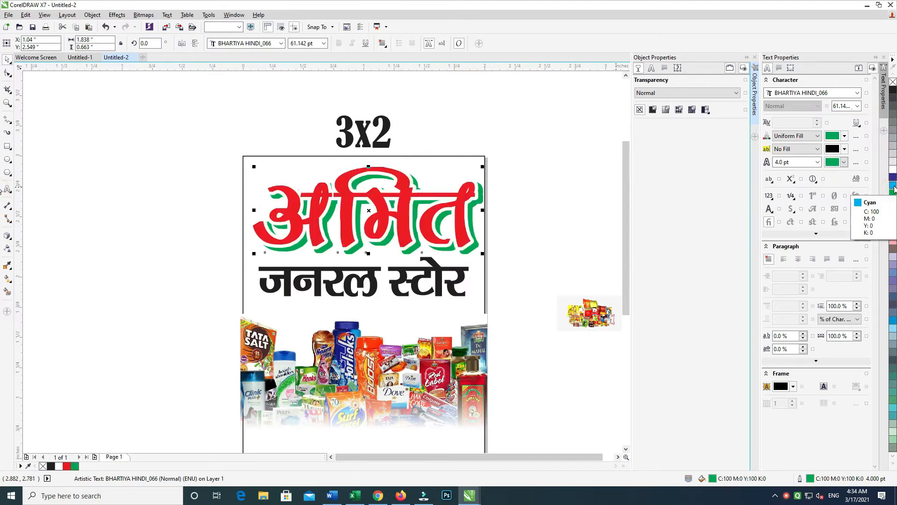
- Blend the red first word with its green copy using a 10-step blend preset
{"action": "left_click", "coordinate": [474, 199], "text": "shift"}
{"action": "left_click", "coordinate": [11, 239]}
{"action": "left_click", "coordinate": [46, 254]}
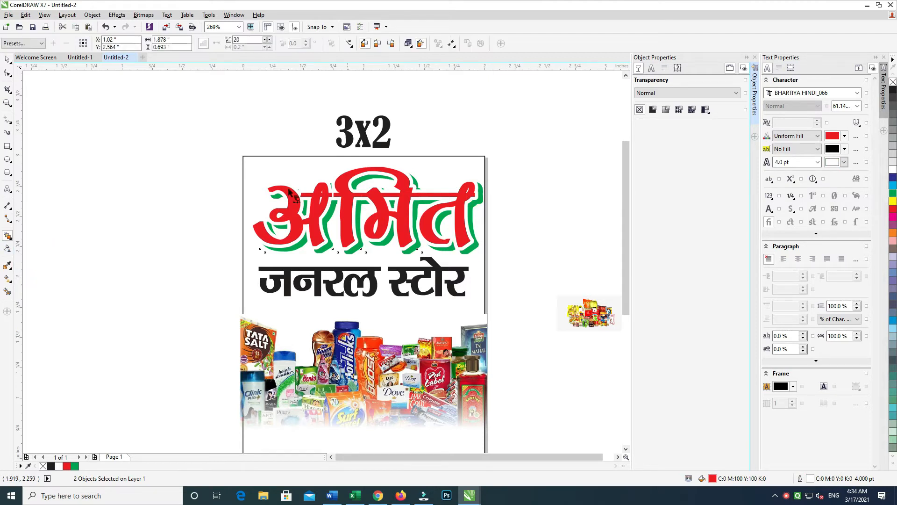
{"action": "left_click", "coordinate": [29, 44]}
{"action": "left_click", "coordinate": [32, 61]}
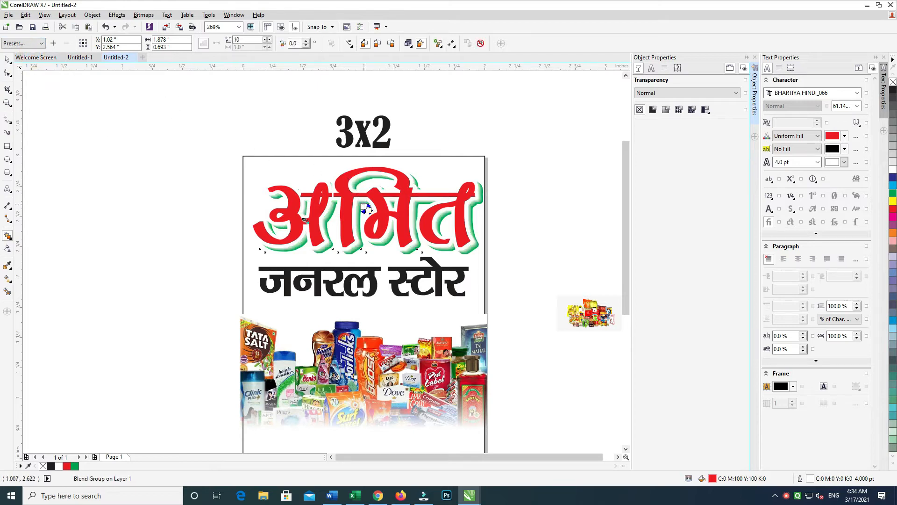
- Shift the front red word slightly up and left, and nudge the whole blended word left to X 0.982 inch
{"action": "left_click_drag", "start_coordinate": [365, 207], "coordinate": [363, 207]}
{"action": "left_click", "coordinate": [8, 62]}
{"action": "left_click_drag", "start_coordinate": [537, 162], "coordinate": [186, 247]}
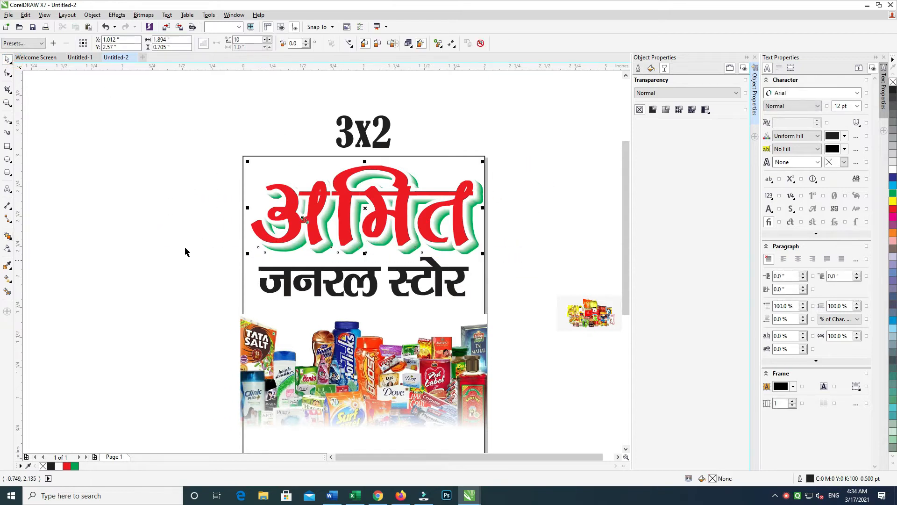
{"action": "key", "text": "Left"}
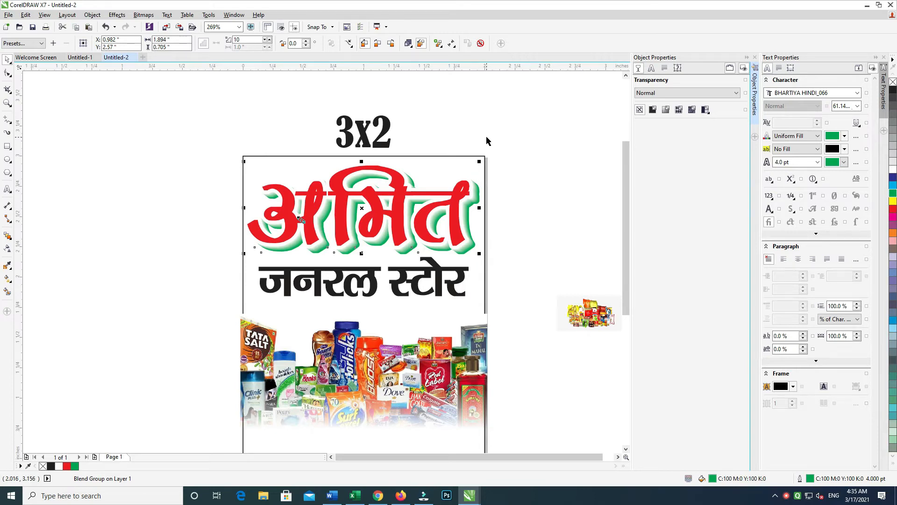
- Try moving the front red word up and left away from its green shadow, and undo the move
{"action": "left_click", "coordinate": [540, 183]}
{"action": "left_click_drag", "start_coordinate": [541, 154], "coordinate": [157, 265]}
{"action": "left_click", "coordinate": [558, 169]}
{"action": "left_click", "coordinate": [456, 199]}
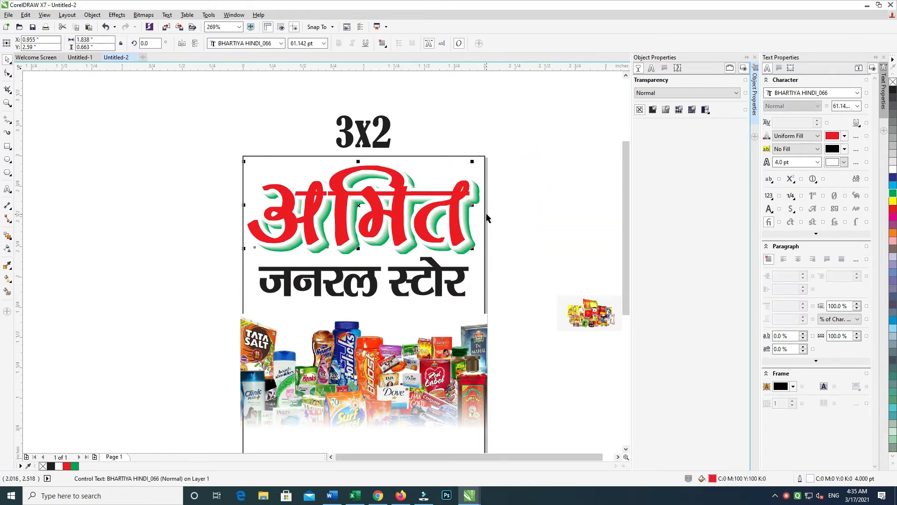
{"action": "left_click", "coordinate": [550, 192]}
{"action": "left_click", "coordinate": [454, 206]}
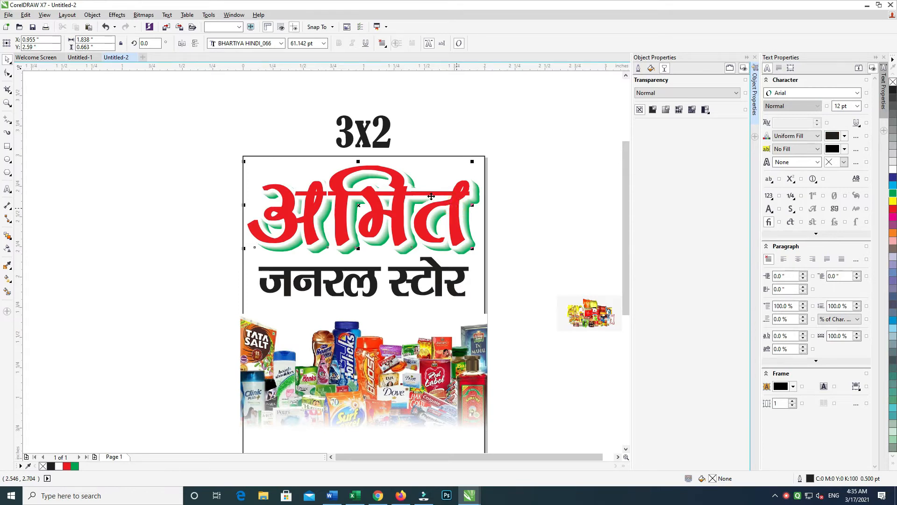
{"action": "left_click_drag", "start_coordinate": [454, 206], "coordinate": [439, 195]}
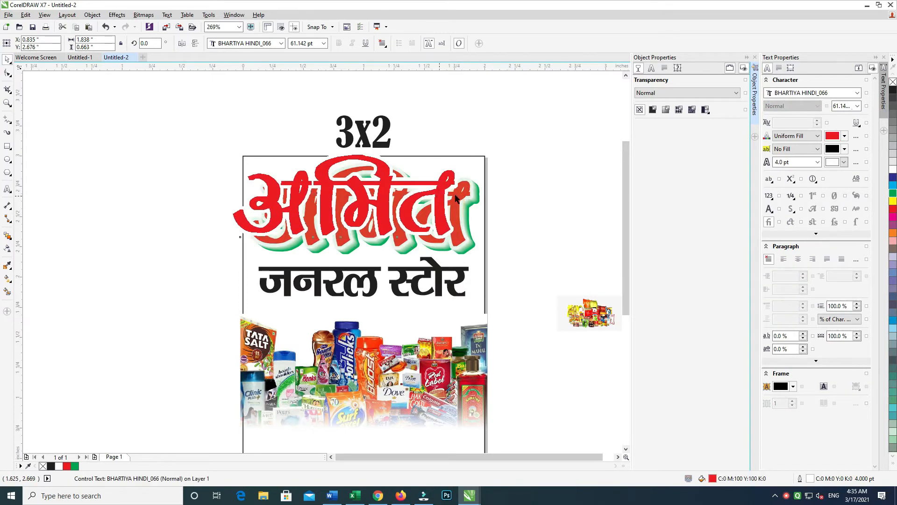
{"action": "key", "text": "ctrl+z"}
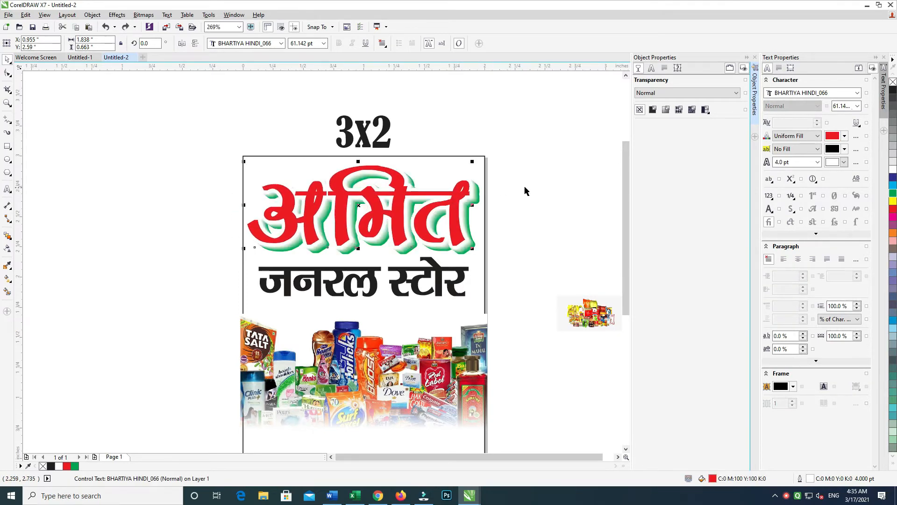
- Give the front red word a vertical gradient fill from red down to a near-black of C 60, M 73, Y 65, K 85
{"action": "left_click", "coordinate": [479, 202]}
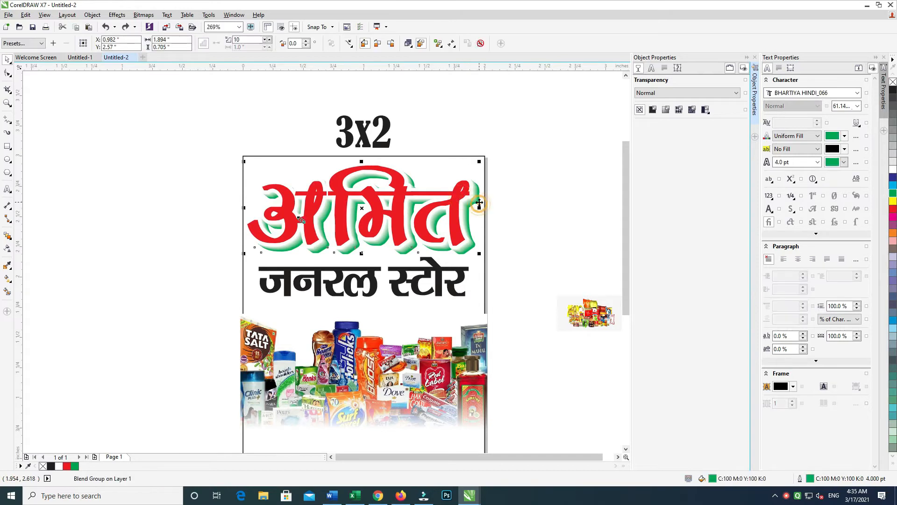
{"action": "left_click", "coordinate": [514, 205]}
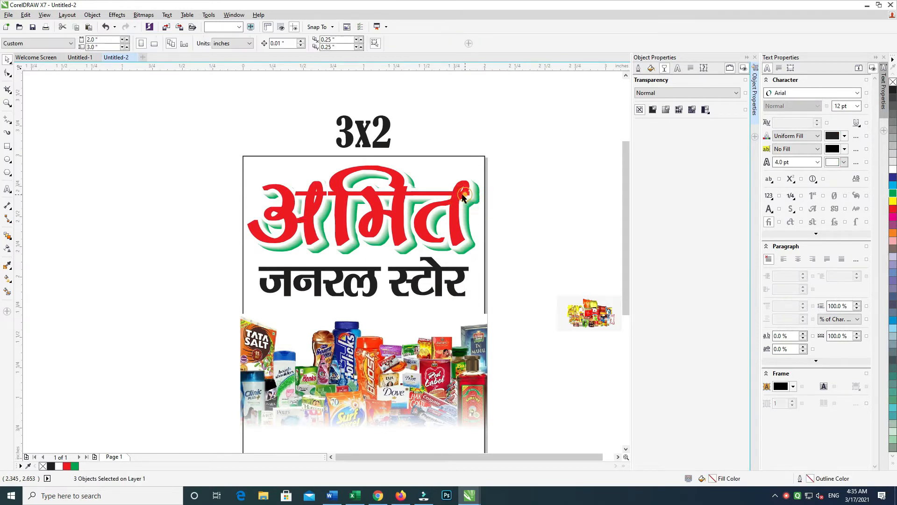
{"action": "left_click", "coordinate": [465, 194]}
{"action": "left_click_drag", "start_coordinate": [516, 204], "coordinate": [524, 202]}
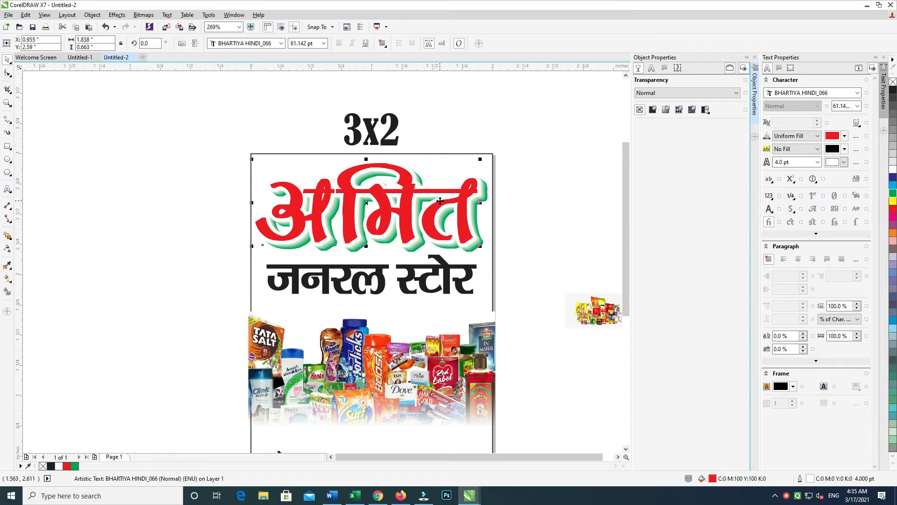
{"action": "left_click", "coordinate": [523, 181]}
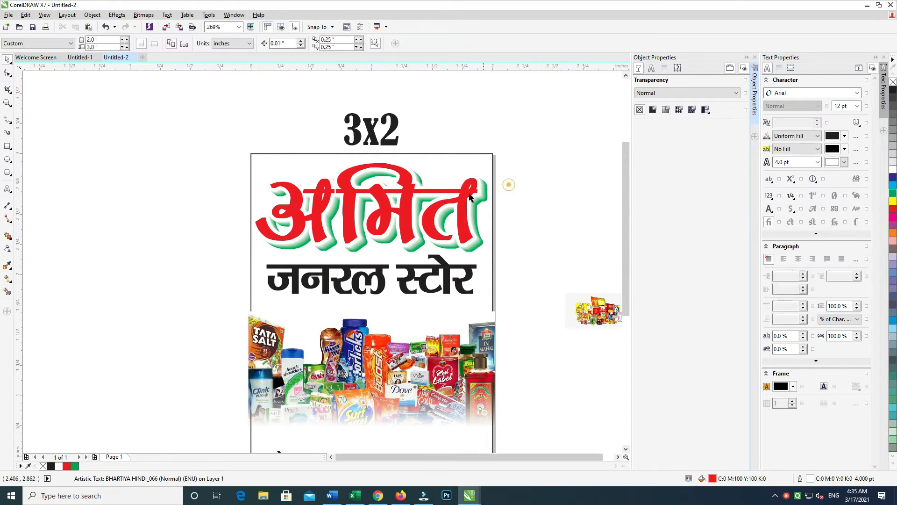
{"action": "left_click", "coordinate": [453, 210]}
{"action": "key", "text": "g"}
{"action": "left_click_drag", "start_coordinate": [403, 194], "coordinate": [401, 240]}
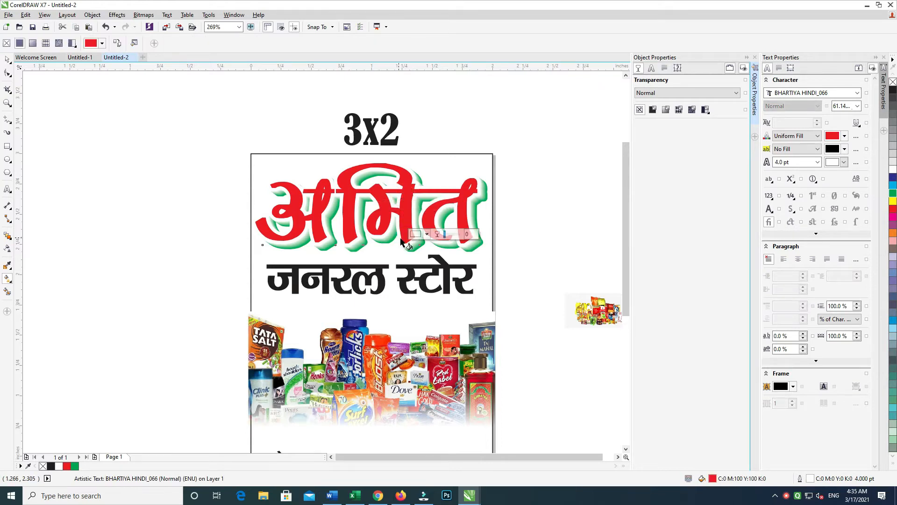
{"action": "left_click", "coordinate": [427, 234]}
{"action": "left_click", "coordinate": [466, 320]}
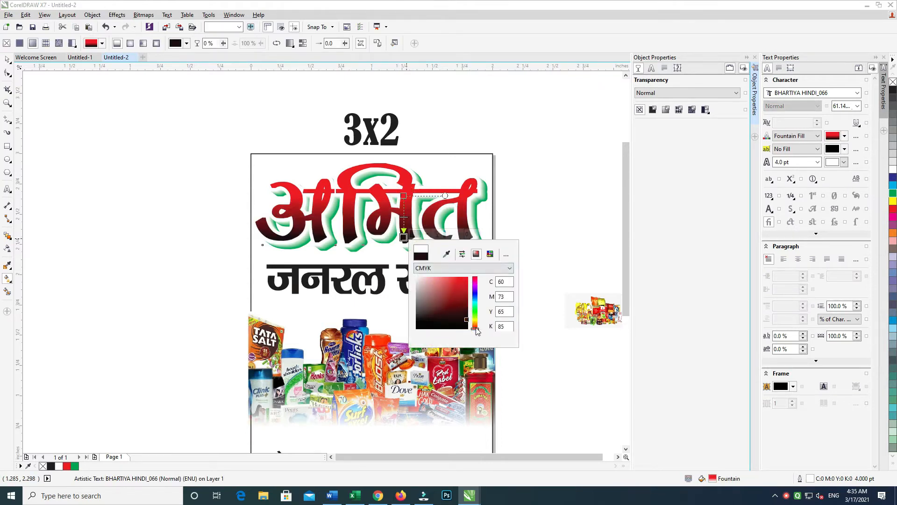
- Group the gradient word, its green copy and the blend between them
{"action": "left_click", "coordinate": [7, 60]}
{"action": "left_click_drag", "start_coordinate": [192, 162], "coordinate": [531, 267]}
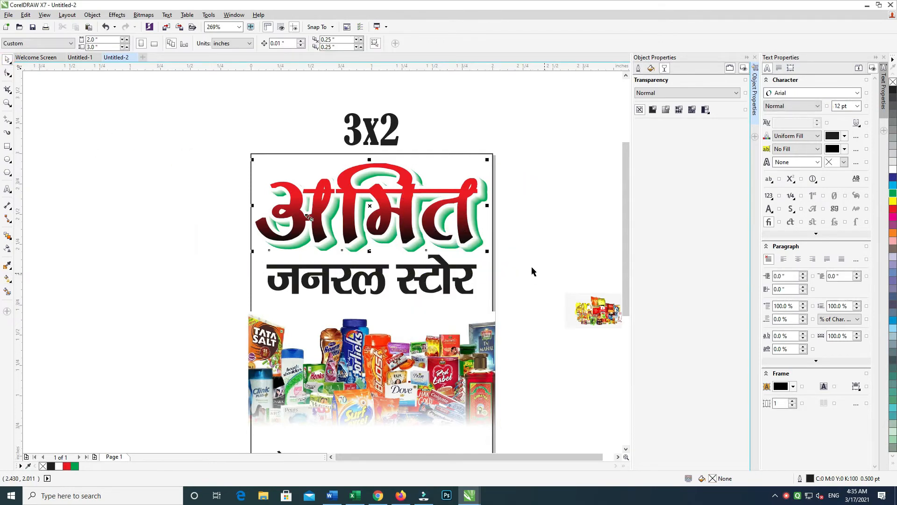
{"action": "left_click_drag", "start_coordinate": [198, 147], "coordinate": [507, 255]}
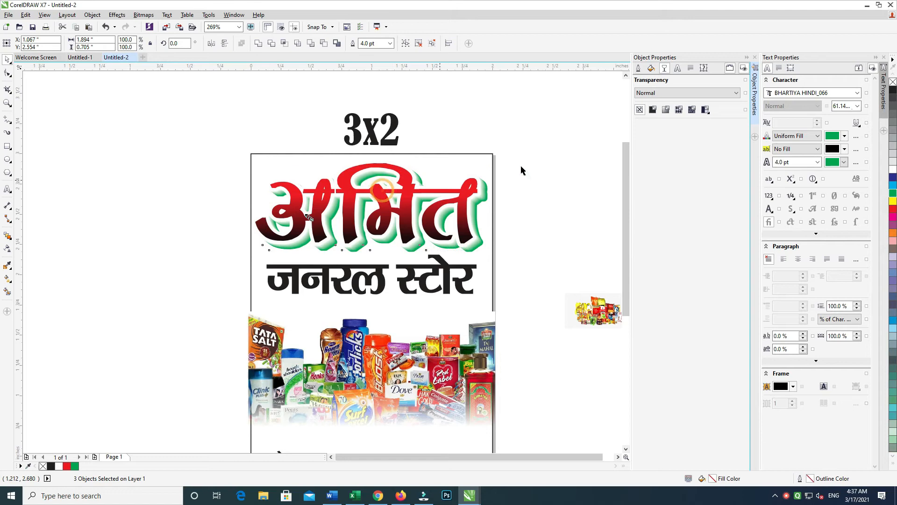
{"action": "left_click_drag", "start_coordinate": [556, 160], "coordinate": [162, 285]}
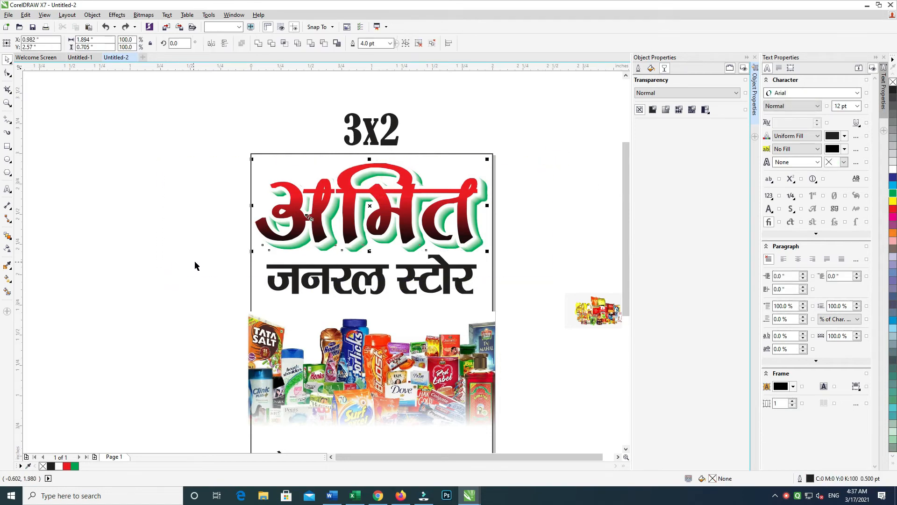
- Move the second line "जनरल स्टोर" down to Y 1.982 inches and fill it blue (C 100, M 100)
{"action": "left_click", "coordinate": [414, 274]}
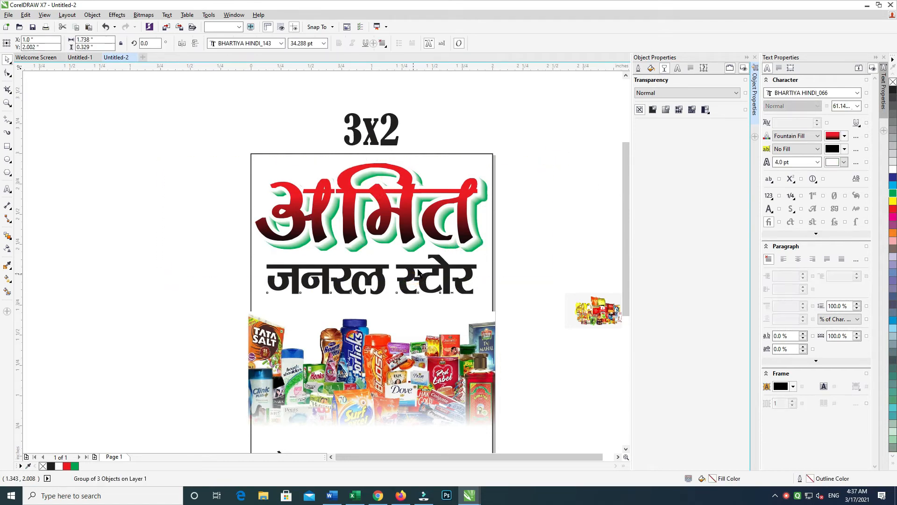
{"action": "scroll", "coordinate": [420, 258], "scroll_direction": "down", "scroll_amount": 1}
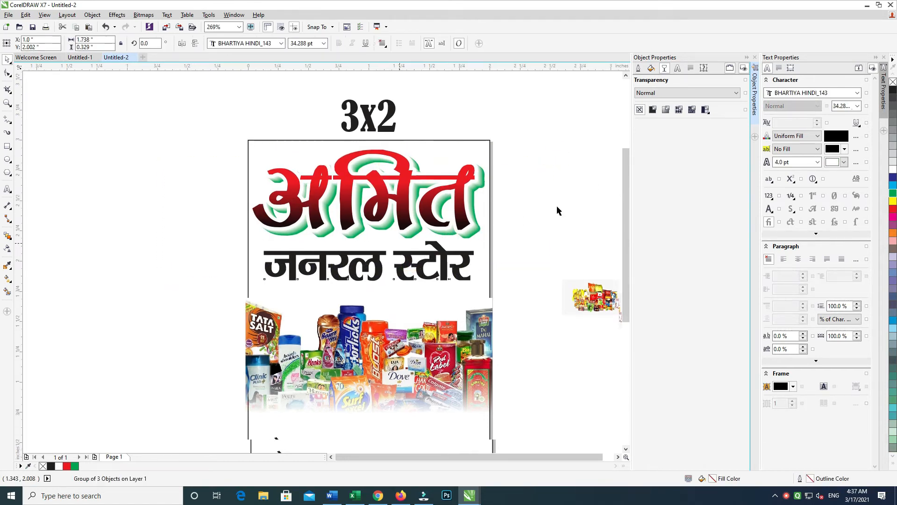
{"action": "left_click", "coordinate": [893, 233]}
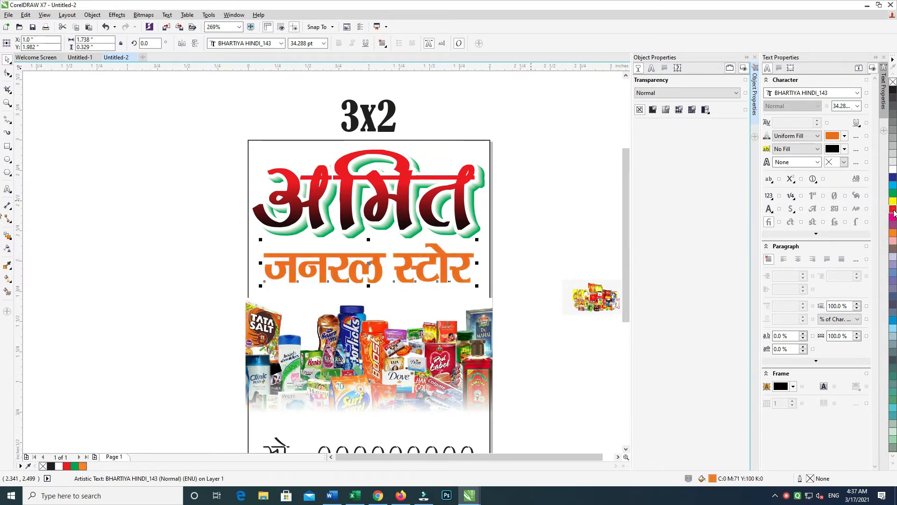
{"action": "left_click", "coordinate": [894, 212], "text": "ctrl"}
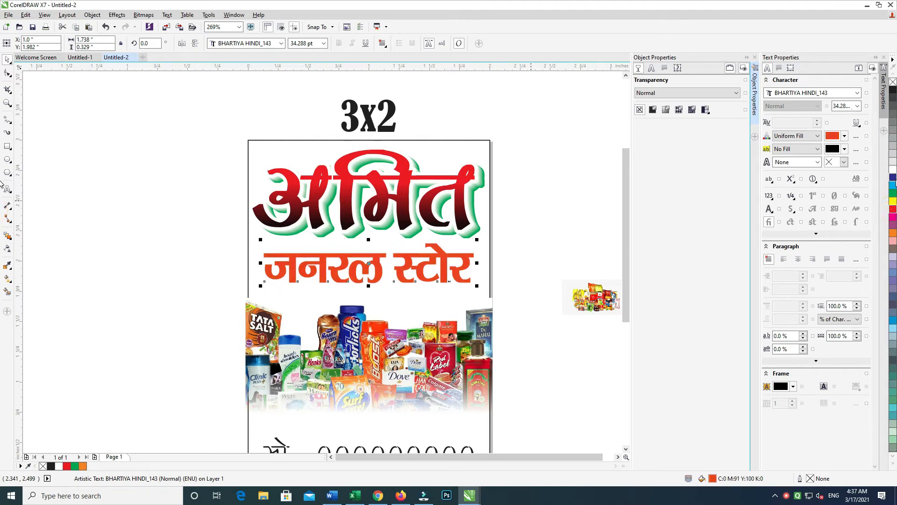
{"action": "left_click", "coordinate": [893, 178]}
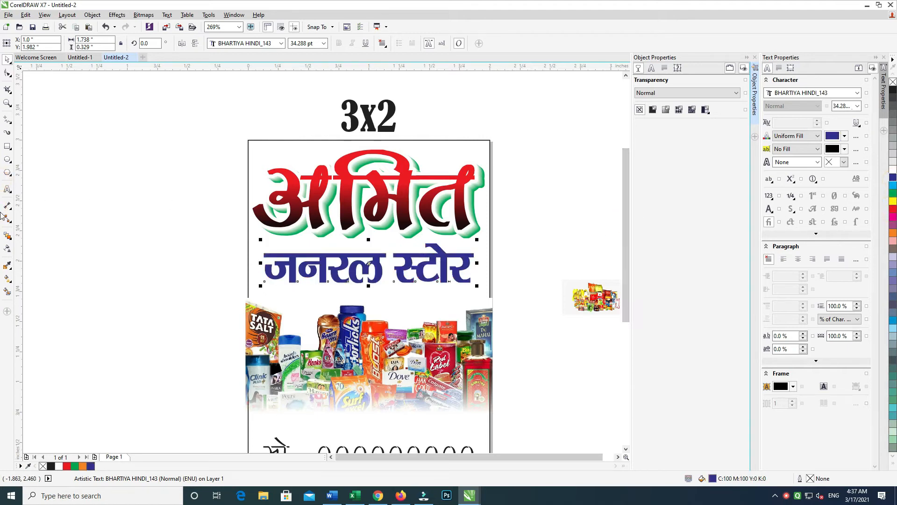
- Give the second line "जनरल स्टोर" a 3 pt white outline with rounded corners
{"action": "key", "text": "F12"}
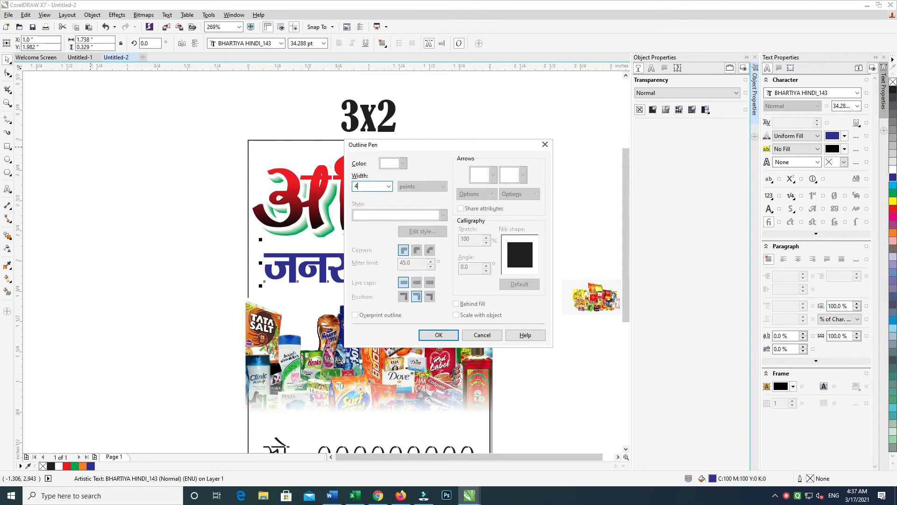
{"action": "type", "text": "4"}
{"action": "key", "text": "Return"}
{"action": "key", "text": "F12"}
{"action": "double_click", "coordinate": [374, 187]}
{"action": "type", "text": "3"}
{"action": "key", "text": "Return"}
{"action": "key", "text": "F12"}
{"action": "left_click", "coordinate": [417, 251]}
{"action": "left_click", "coordinate": [438, 335]}
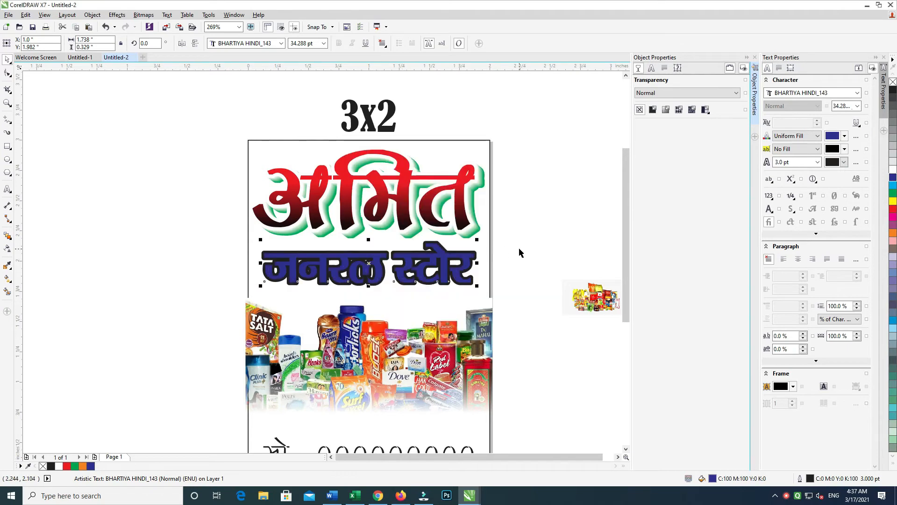
{"action": "right_click", "coordinate": [893, 169]}
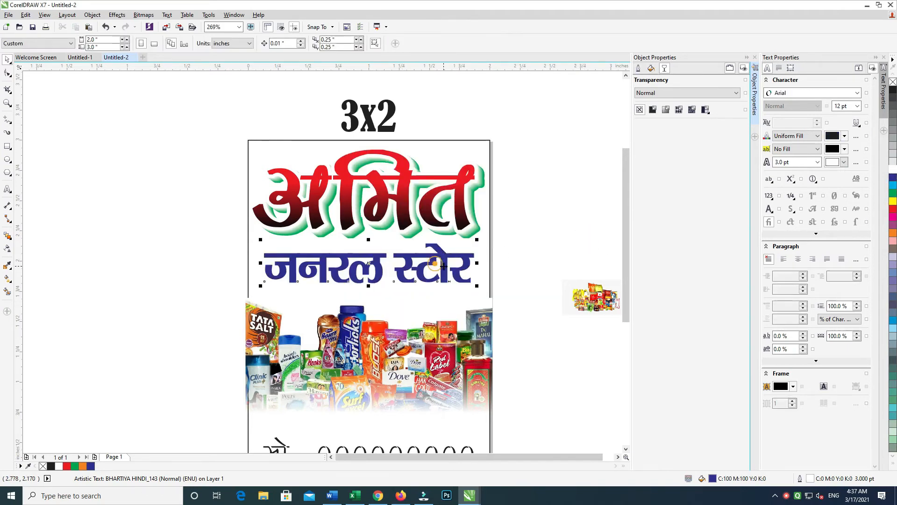
- Add a 30% black copy behind "जनरल स्टोर", offset slightly to the lower right, and group the shop-name lines with it
{"action": "left_click_drag", "start_coordinate": [299, 239], "coordinate": [301, 240]}
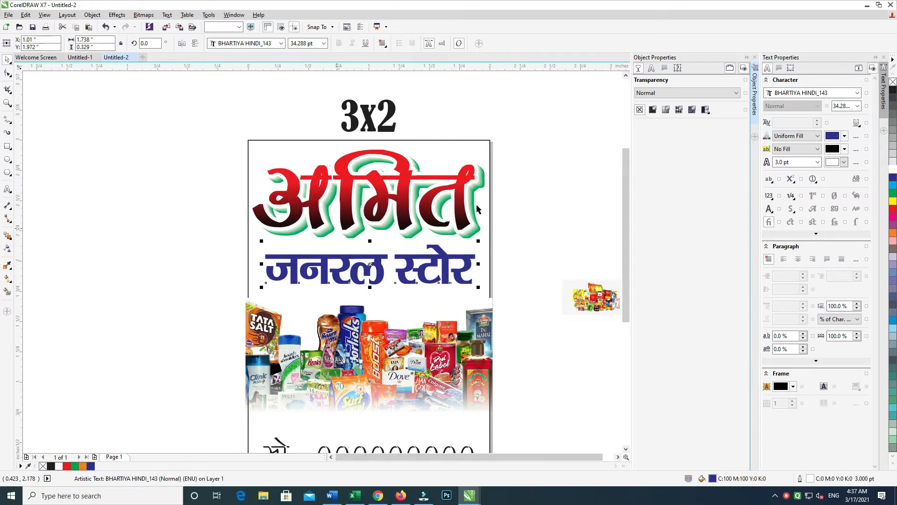
{"action": "right_click", "coordinate": [893, 152]}
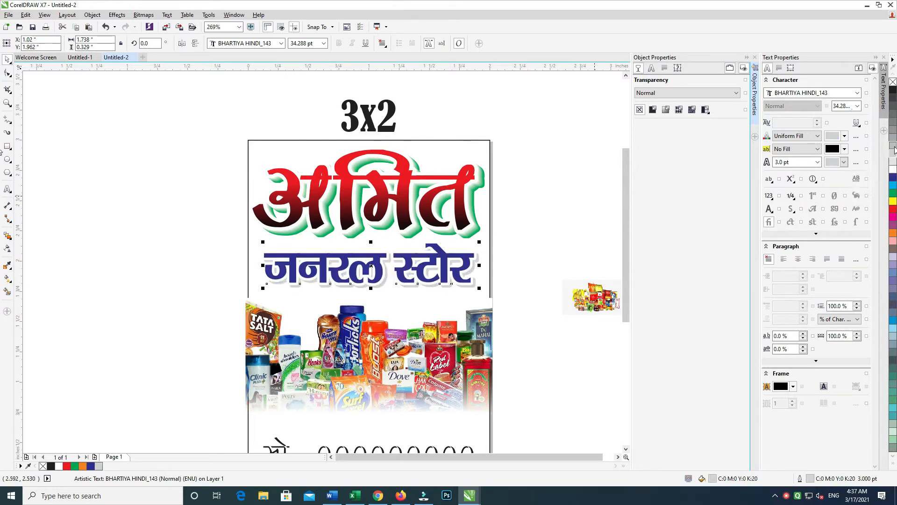
{"action": "left_click_drag", "start_coordinate": [560, 230], "coordinate": [206, 311]}
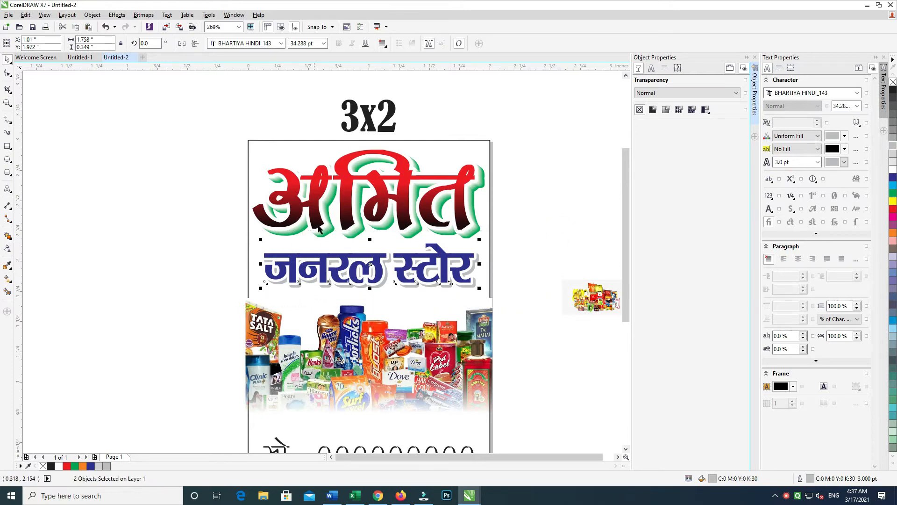
{"action": "key", "text": "ctrl+g"}
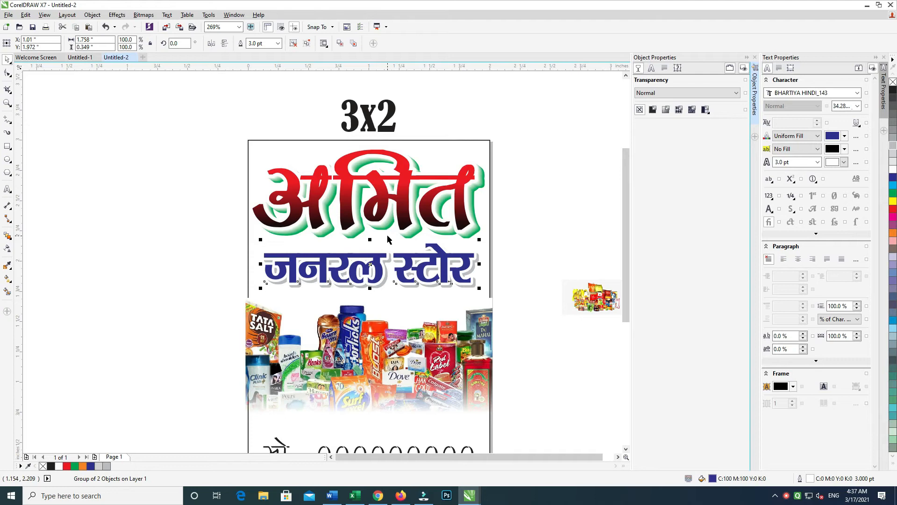
{"action": "left_click_drag", "start_coordinate": [515, 130], "coordinate": [208, 291]}
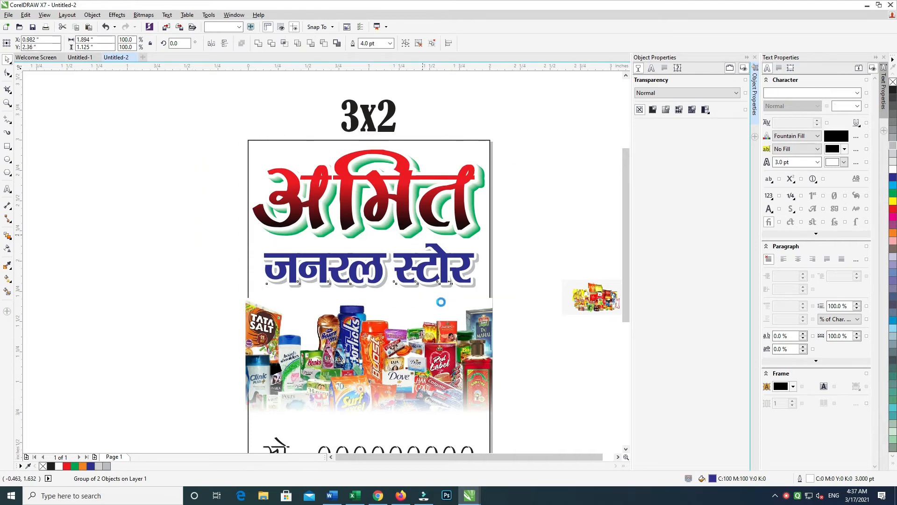
{"action": "key", "text": "ctrl+g"}
- PowerClip the faded product picture inside the banner rectangle
{"action": "left_click", "coordinate": [465, 386]}
{"action": "scroll", "coordinate": [465, 386], "scroll_direction": "down", "scroll_amount": 2}
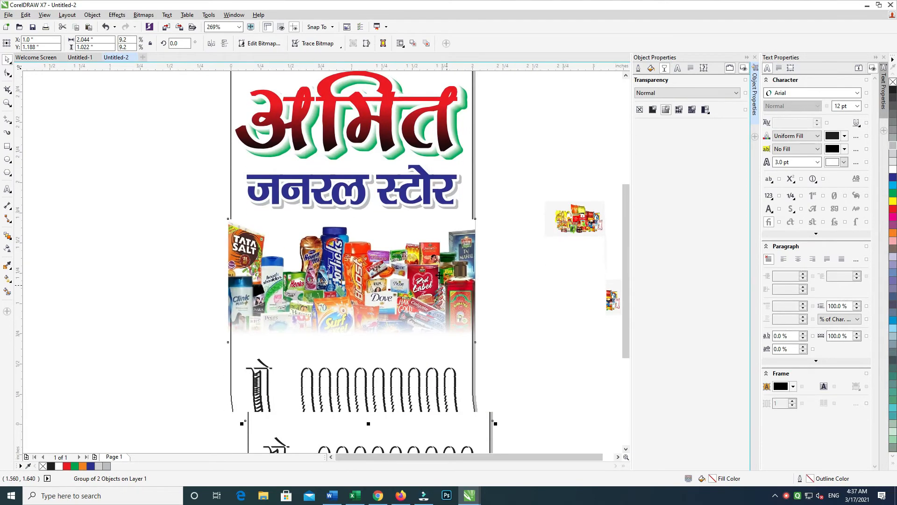
{"action": "right_click", "coordinate": [439, 270]}
{"action": "left_click", "coordinate": [476, 13]}
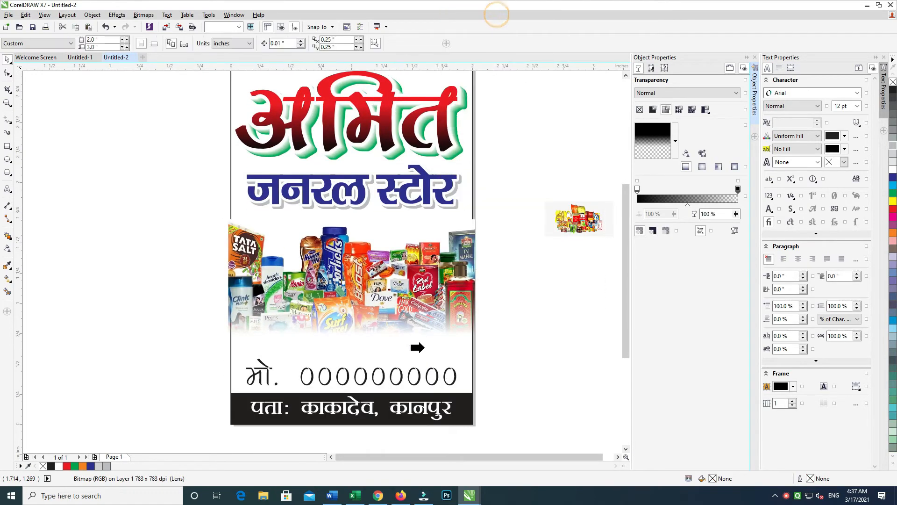
{"action": "left_click", "coordinate": [455, 390]}
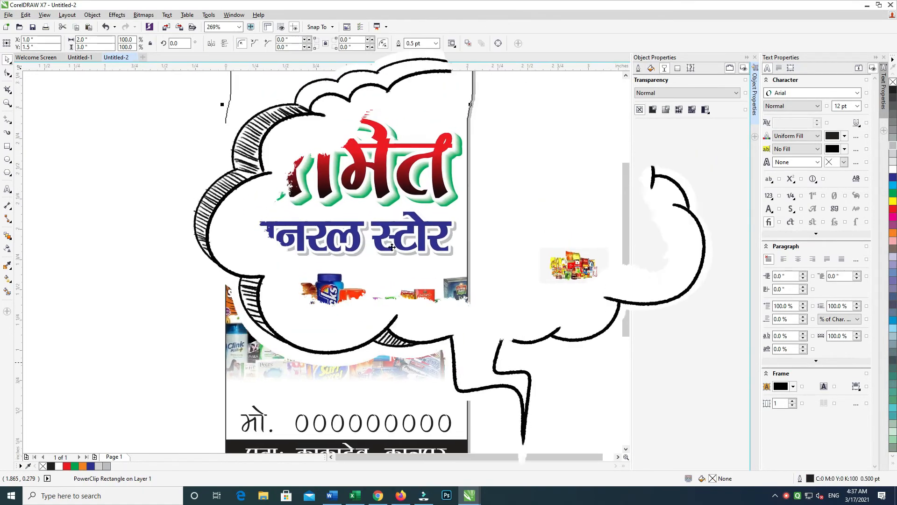
- Add a black drop shadow to the shop-name group with opacity 75, feathering 5 and an offset of about 0.044 and -0.046 inches
{"action": "left_click_drag", "start_coordinate": [522, 138], "coordinate": [149, 310]}
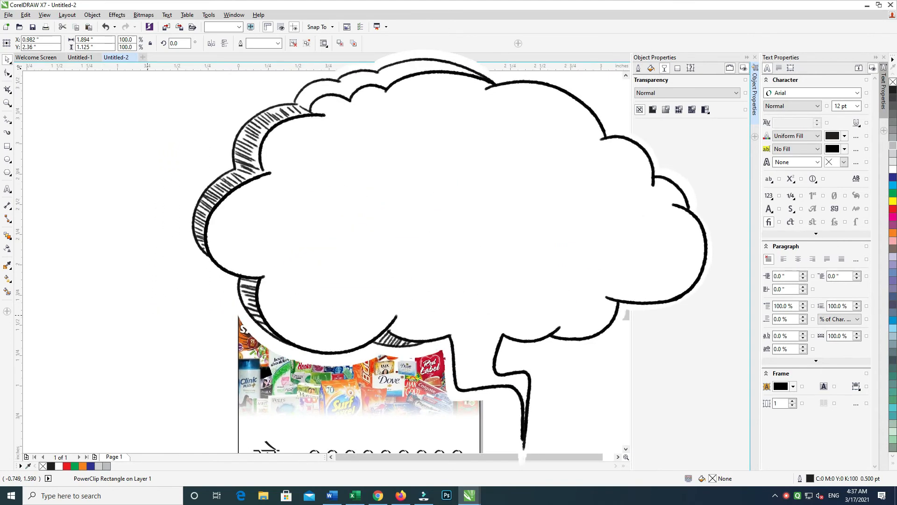
{"action": "left_click", "coordinate": [12, 241]}
{"action": "left_click", "coordinate": [52, 232]}
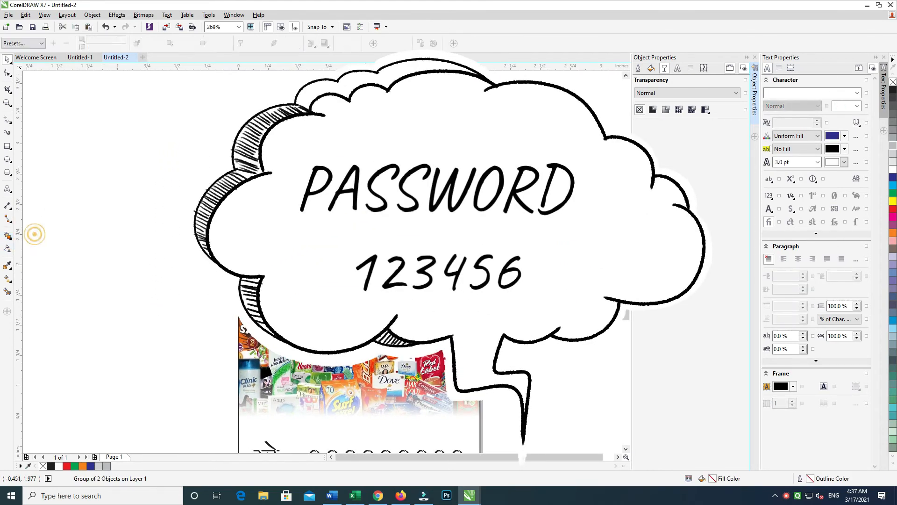
{"action": "left_click_drag", "start_coordinate": [436, 322], "coordinate": [436, 321]}
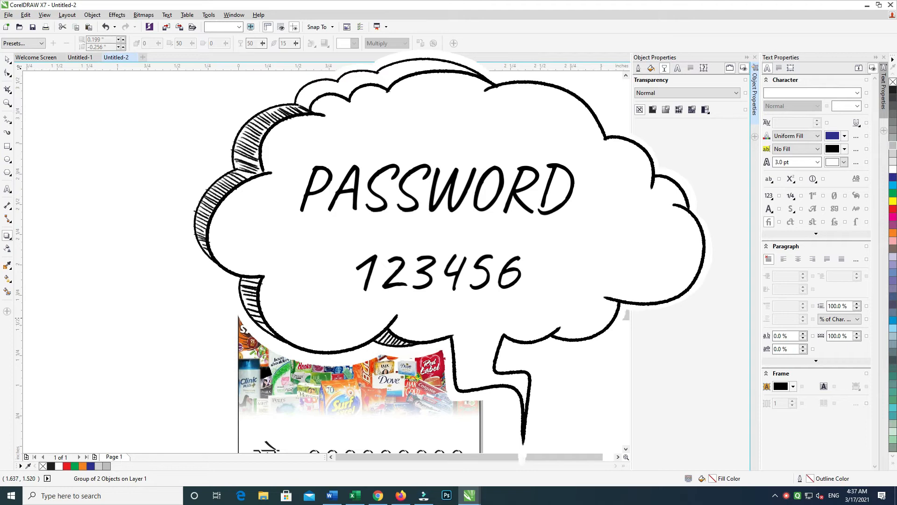
{"action": "type", "text": "75"}
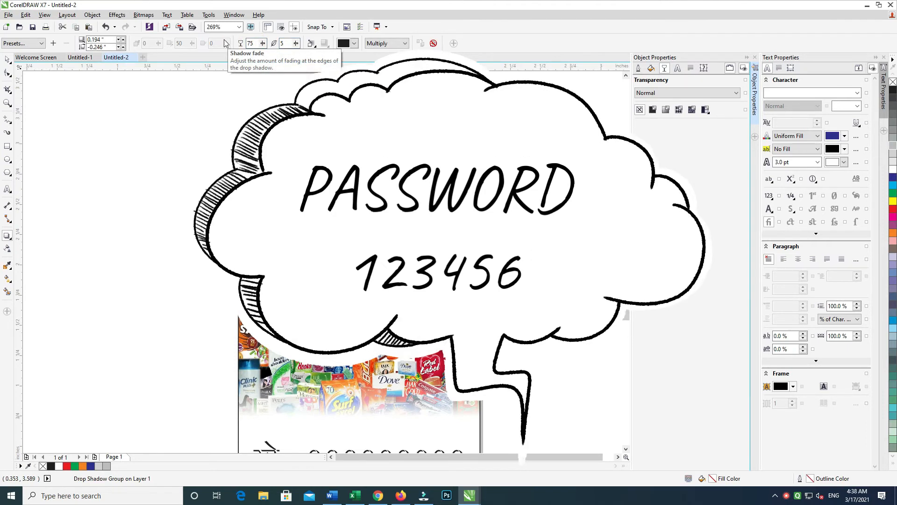
{"action": "key", "text": "Return"}
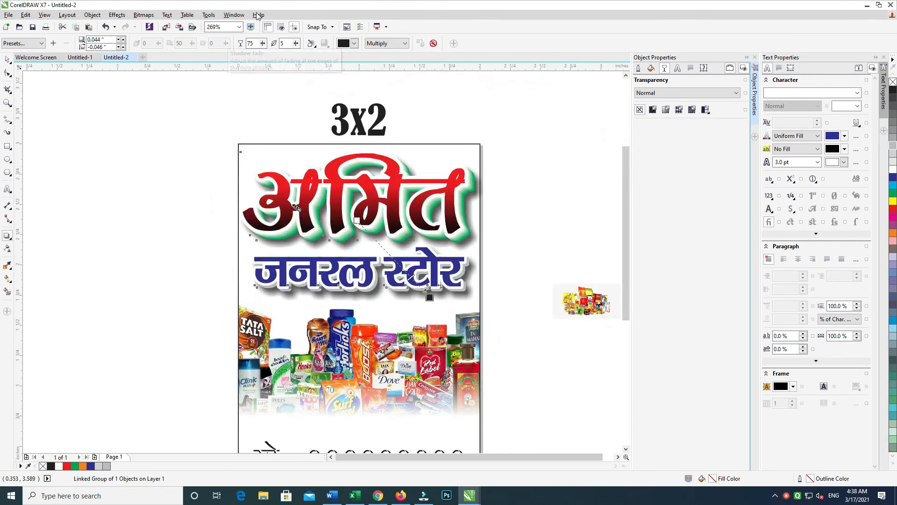
- Lower the shop-name shadow's opacity to 35, then settle it at 45
{"action": "double_click", "coordinate": [251, 43]}
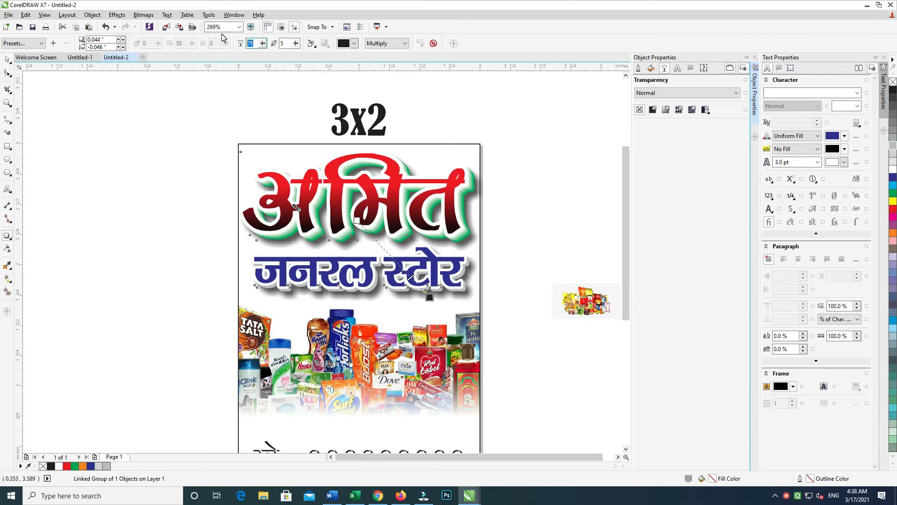
{"action": "type", "text": "35"}
{"action": "key", "text": "Tab"}
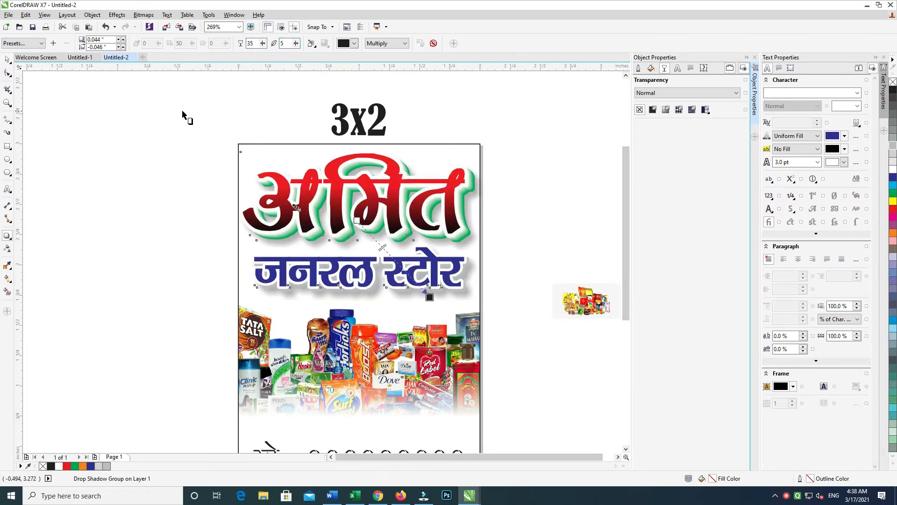
{"action": "double_click", "coordinate": [259, 43]}
{"action": "type", "text": "4"}
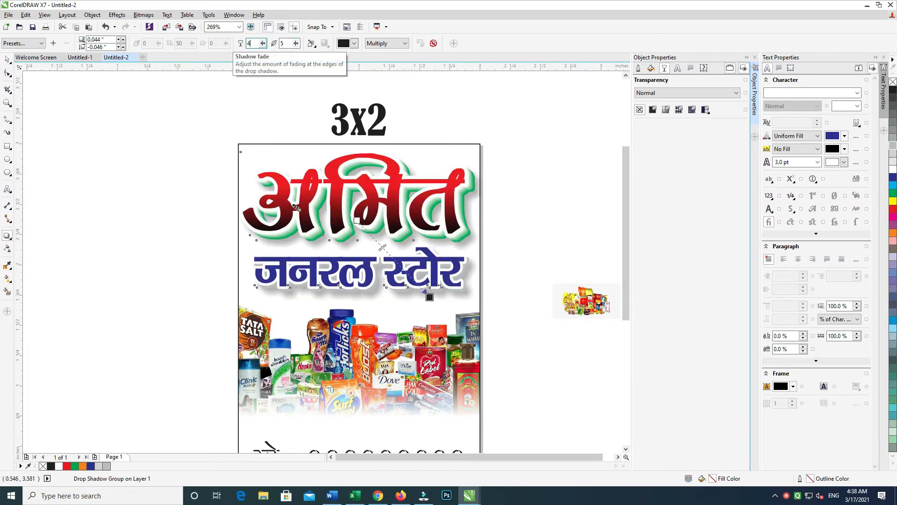
{"action": "key", "text": "Return"}
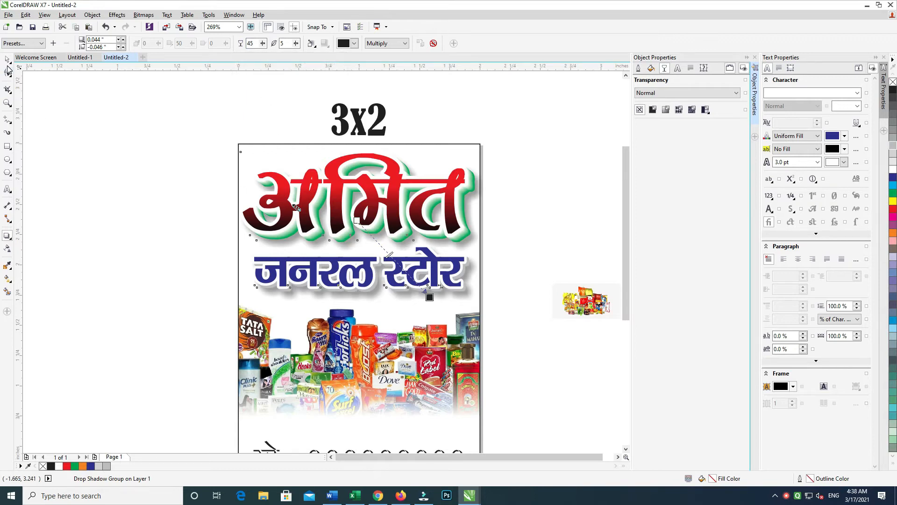
{"action": "left_click", "coordinate": [160, 130]}
- Break the drop shadow apart from the shop-name group
{"action": "left_click", "coordinate": [6, 60]}
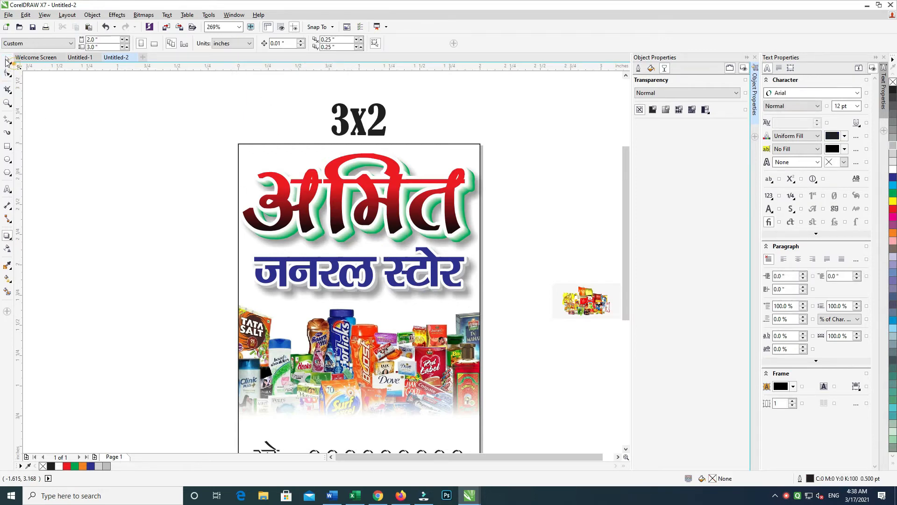
{"action": "left_click", "coordinate": [426, 299]}
{"action": "key", "text": "ctrl+z"}
{"action": "key", "text": "ctrl+k"}
{"action": "left_click", "coordinate": [511, 275]}
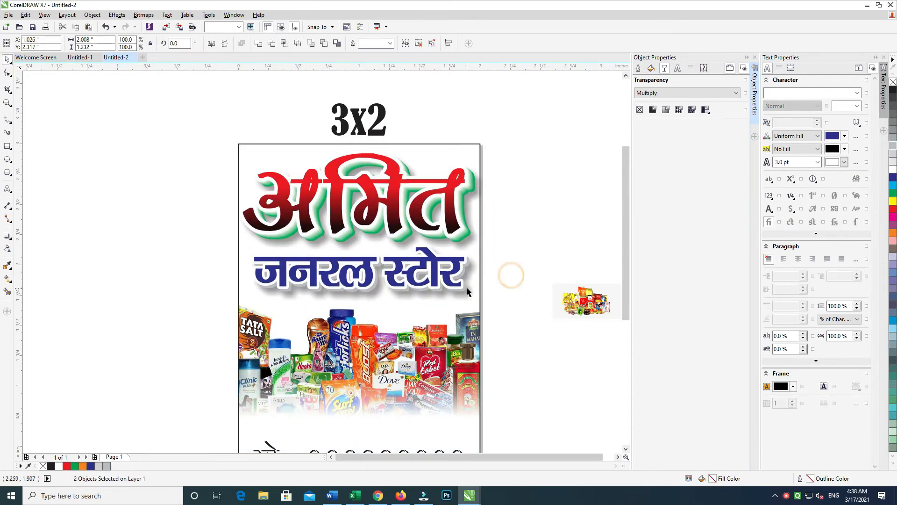
- Recolour the grey copy behind "जनरल स्टोर" to cyan
{"action": "left_click", "coordinate": [463, 284]}
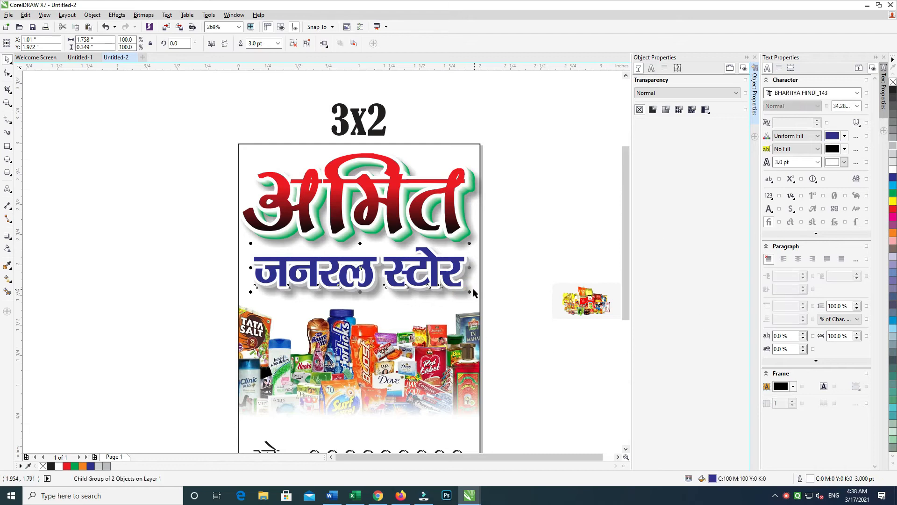
{"action": "left_click", "coordinate": [461, 290], "text": "ctrl"}
{"action": "left_click", "coordinate": [460, 290], "text": "ctrl"}
{"action": "left_click", "coordinate": [460, 290], "text": "ctrl"}
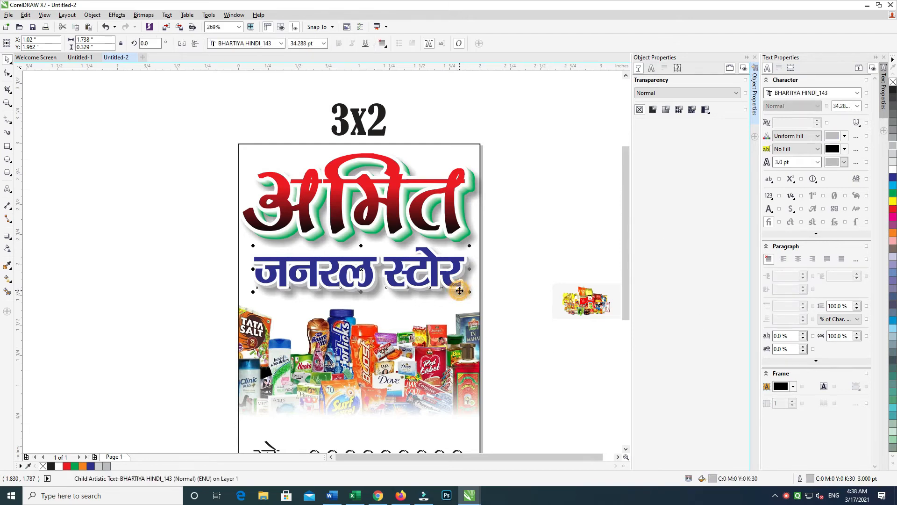
{"action": "left_click", "coordinate": [565, 210]}
- Group the shop-name lines with their detached shadow
{"action": "left_click_drag", "start_coordinate": [537, 128], "coordinate": [239, 305]}
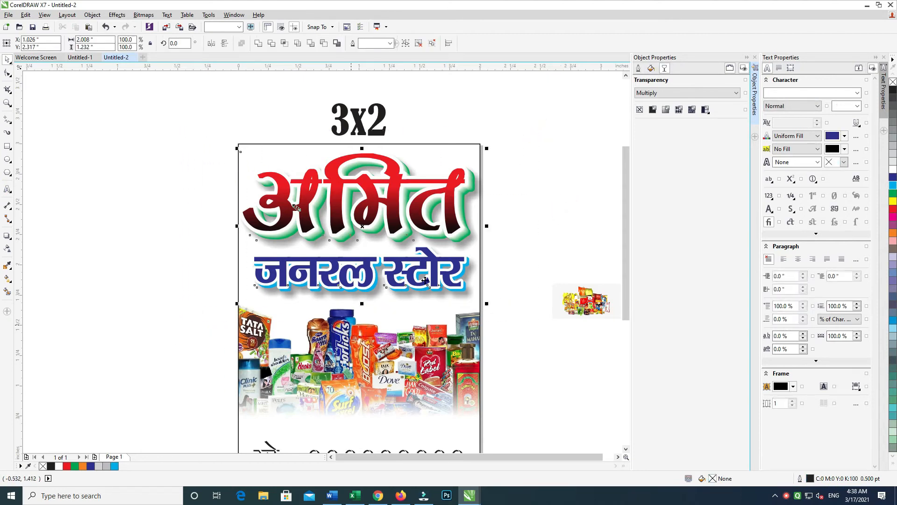
{"action": "key", "text": "ctrl+g"}
{"action": "left_click_drag", "start_coordinate": [394, 315], "coordinate": [413, 263]}
{"action": "left_click", "coordinate": [441, 345]}
{"action": "left_click_drag", "start_coordinate": [441, 344], "coordinate": [423, 310]}
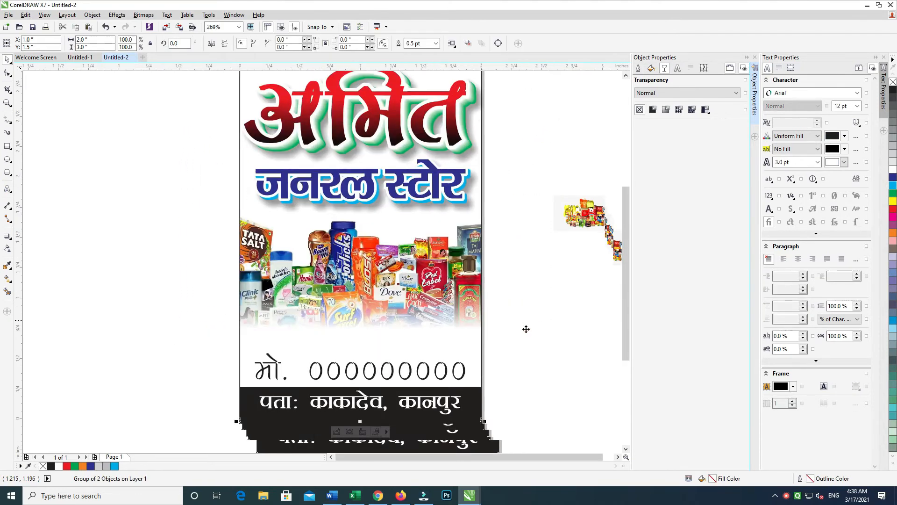
{"action": "left_click", "coordinate": [525, 329]}
{"action": "left_click", "coordinate": [453, 309]}
{"action": "left_click", "coordinate": [503, 267]}
- Edit the PowerClip contents and stretch the product picture downward to about 1.258 inches high and slightly wider, then finish editing
{"action": "left_click", "coordinate": [419, 359]}
{"action": "left_click_drag", "start_coordinate": [414, 296], "coordinate": [412, 312]}
{"action": "left_click", "coordinate": [413, 311], "text": "ctrl"}
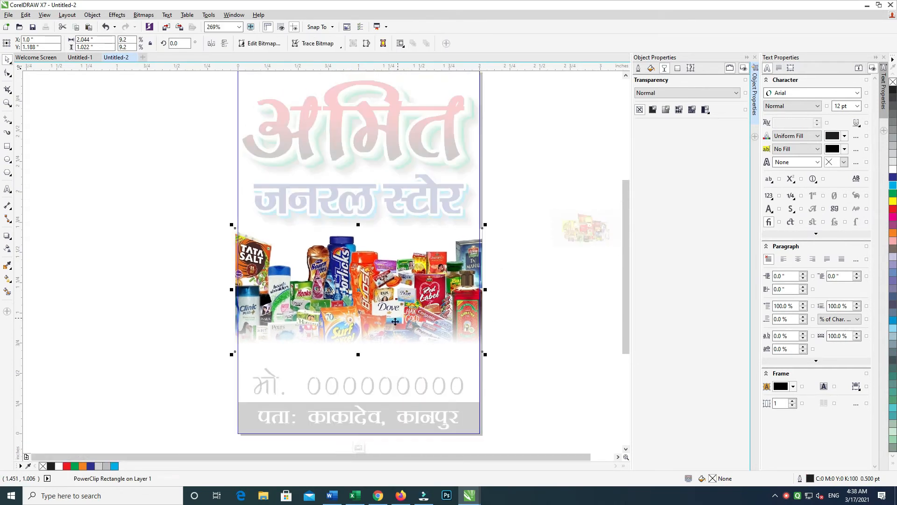
{"action": "left_click_drag", "start_coordinate": [358, 355], "coordinate": [361, 383]}
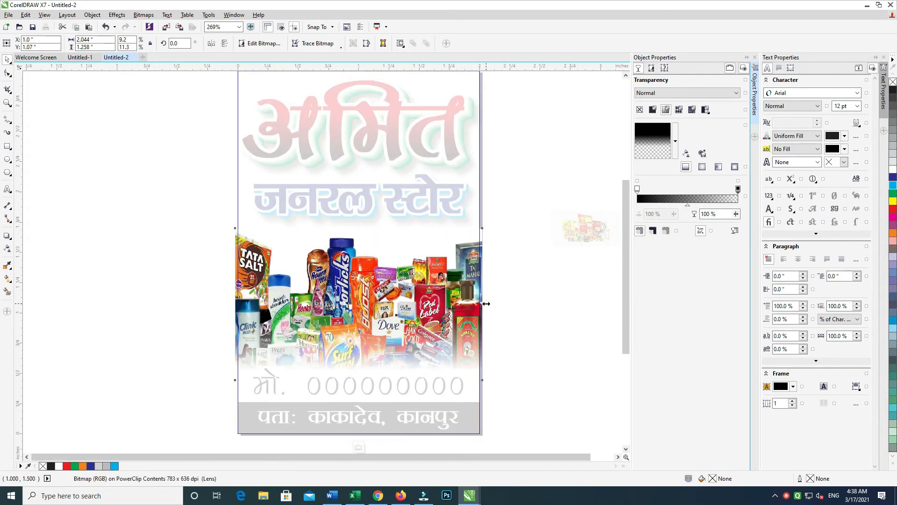
{"action": "left_click_drag", "start_coordinate": [486, 303], "coordinate": [491, 303]}
{"action": "left_click", "coordinate": [529, 356], "text": "ctrl"}
{"action": "left_click_drag", "start_coordinate": [487, 360], "coordinate": [476, 309]}
{"action": "left_click_drag", "start_coordinate": [363, 322], "coordinate": [374, 343]}
{"action": "left_click", "coordinate": [386, 336]}
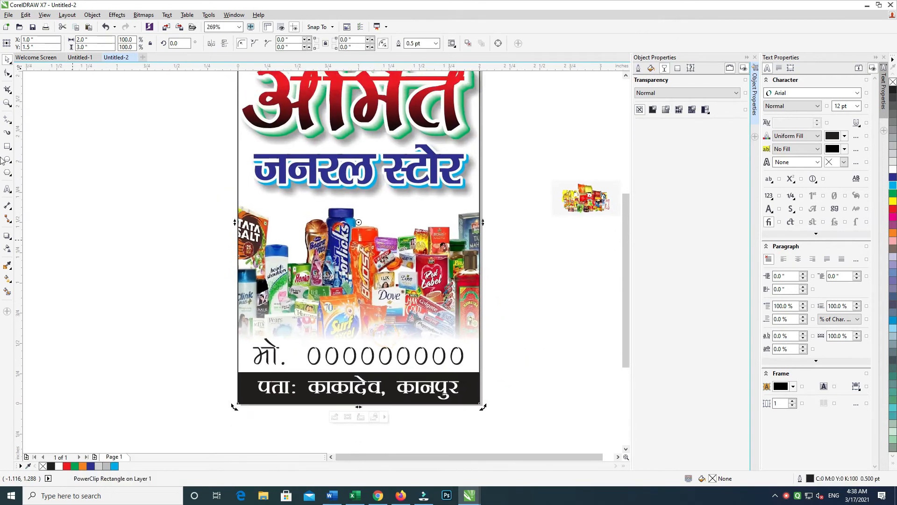
- Draw a 3-point curve about 2.022 inches wide, arching across the banner over the lower part of the product picture
{"action": "left_click", "coordinate": [9, 121]}
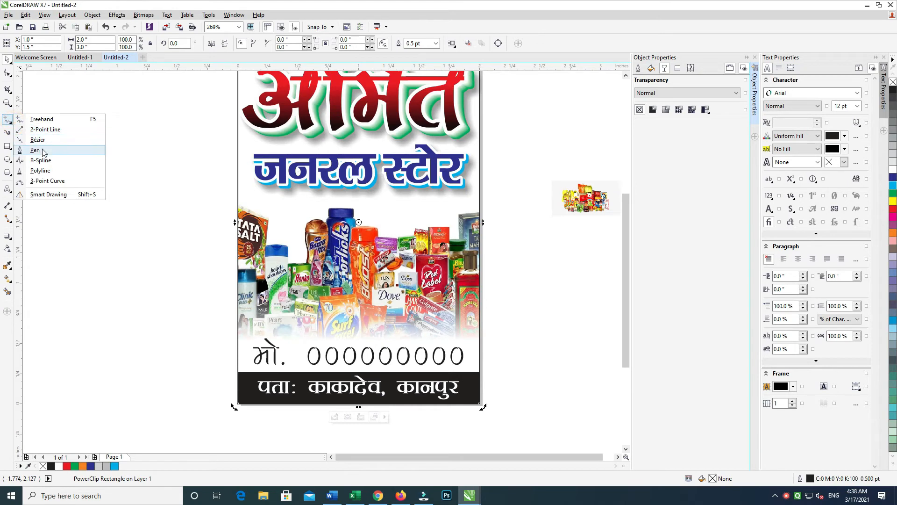
{"action": "left_click", "coordinate": [47, 181]}
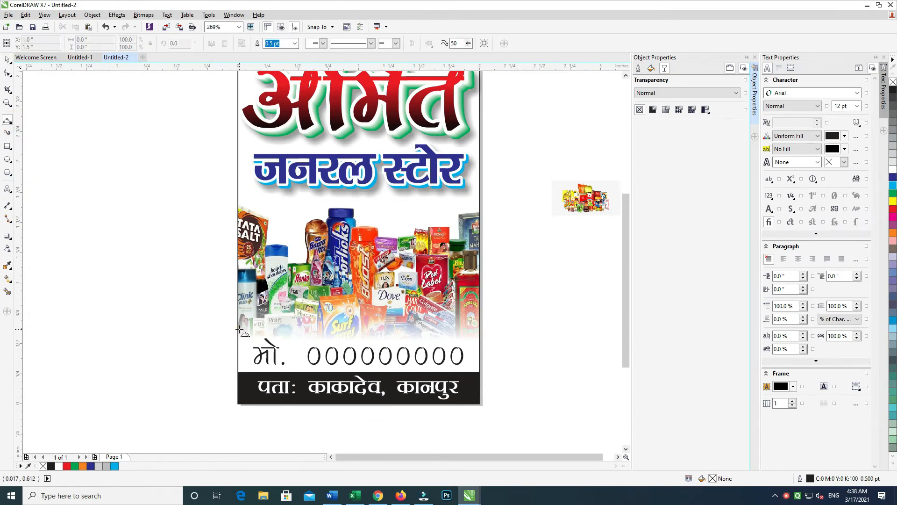
{"action": "left_click_drag", "start_coordinate": [280, 333], "coordinate": [479, 332]}
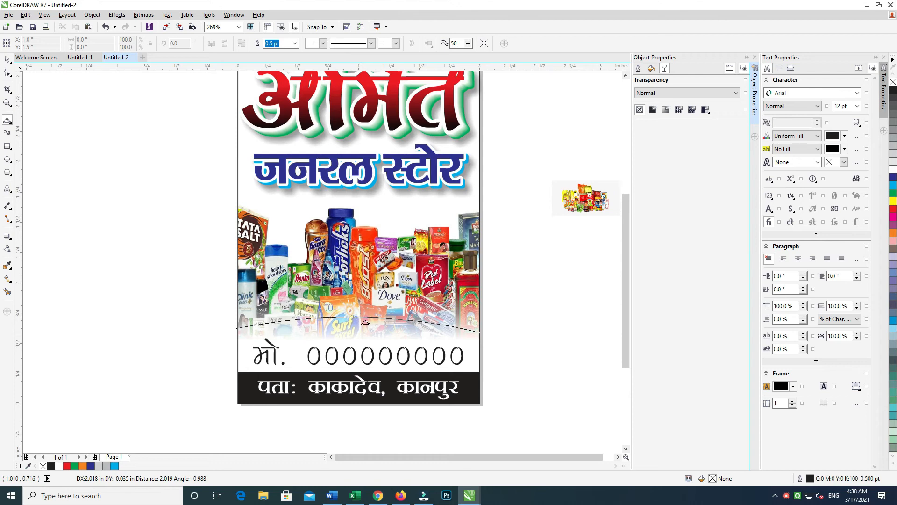
{"action": "left_click", "coordinate": [365, 322]}
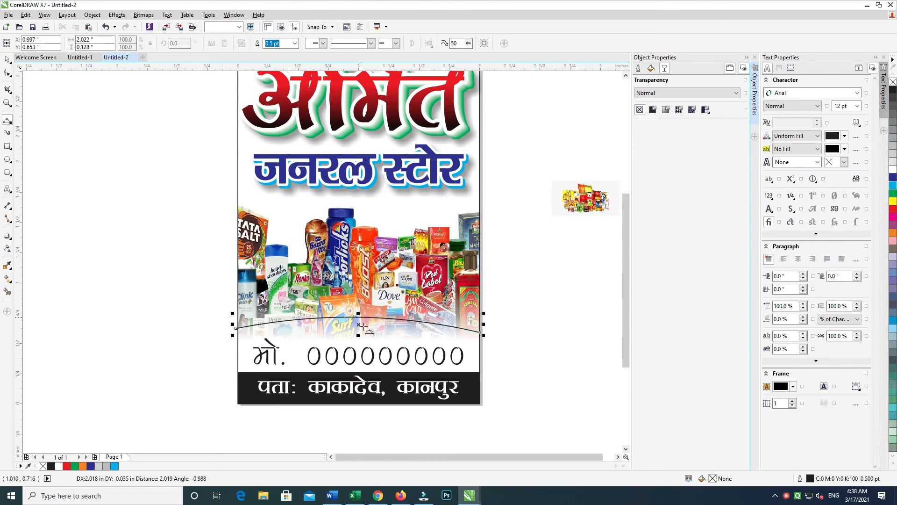
- Reshape the arched curve into a gentle S-shaped wave and enlarge it slightly past the banner's side edges
{"action": "left_click", "coordinate": [8, 73]}
{"action": "left_click_drag", "start_coordinate": [322, 322], "coordinate": [313, 293]}
{"action": "left_click_drag", "start_coordinate": [400, 313], "coordinate": [402, 350]}
{"action": "left_click", "coordinate": [7, 60]}
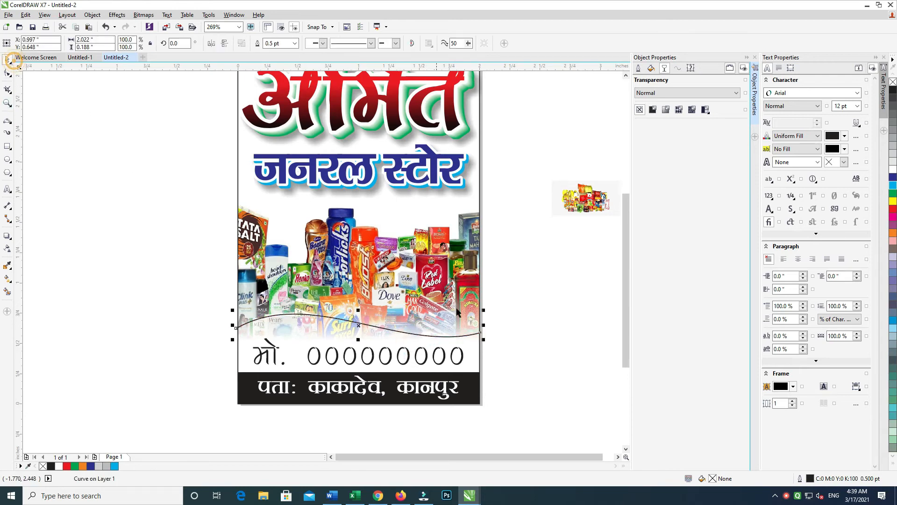
{"action": "left_click_drag", "start_coordinate": [487, 345], "coordinate": [489, 345]}
{"action": "left_click", "coordinate": [537, 285]}
- Move the mobile number and address strip off the page to its left and group them
{"action": "left_click_drag", "start_coordinate": [559, 343], "coordinate": [206, 416]}
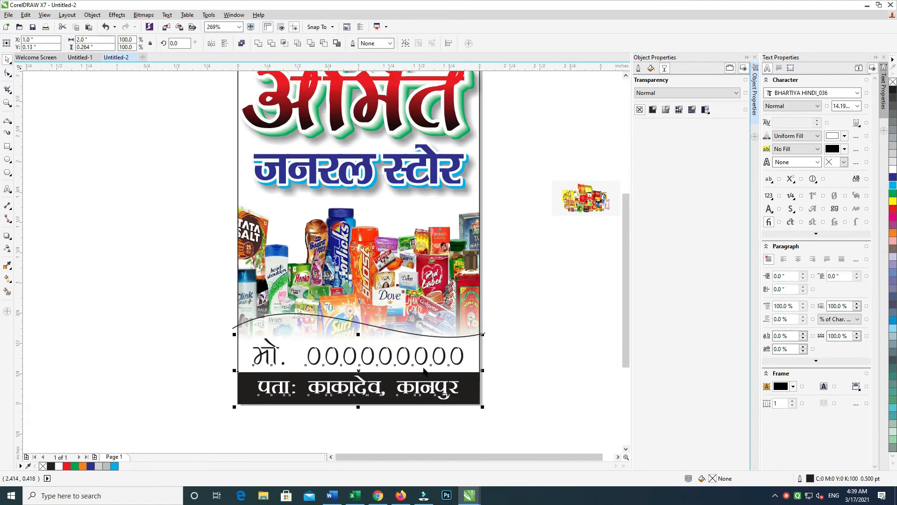
{"action": "left_click", "coordinate": [453, 369], "text": "shift"}
{"action": "left_click_drag", "start_coordinate": [391, 384], "coordinate": [163, 371]}
{"action": "key", "text": "ctrl+g"}
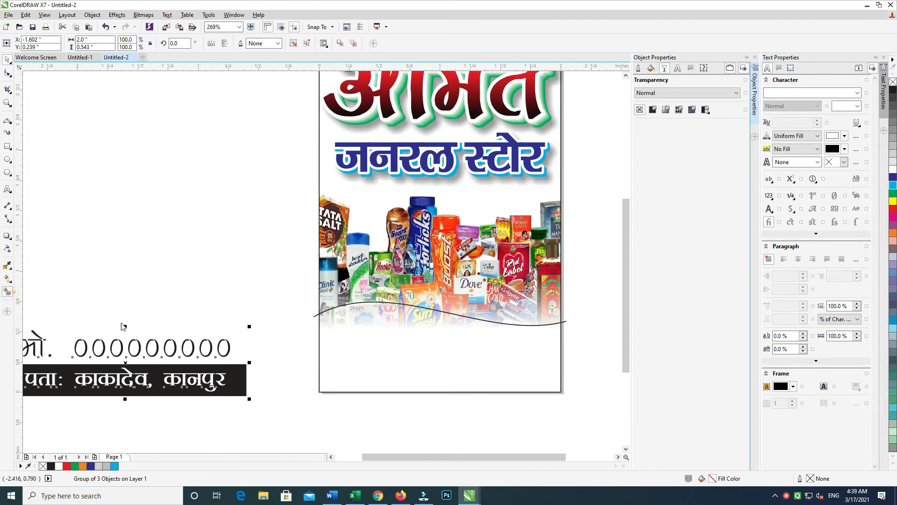
- Smart-fill the area between the wave and the banner's bottom edge with blue-grey, then delete the wave line
{"action": "left_click", "coordinate": [445, 364]}
{"action": "key", "text": "space"}
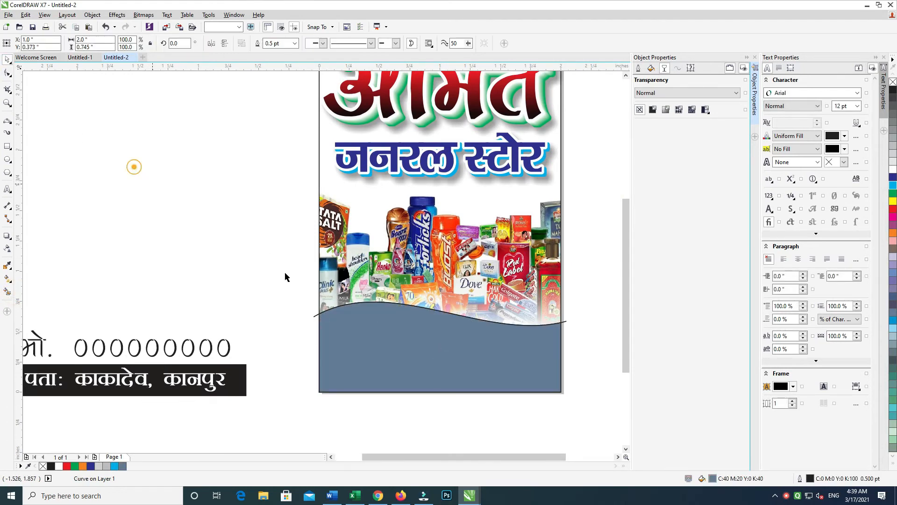
{"action": "left_click", "coordinate": [316, 315]}
{"action": "key", "text": "Delete"}
- Bring the number-and-address group back onto the banner and centre it horizontally with the wave shape
{"action": "left_click_drag", "start_coordinate": [221, 343], "coordinate": [549, 280]}
{"action": "key", "text": "c"}
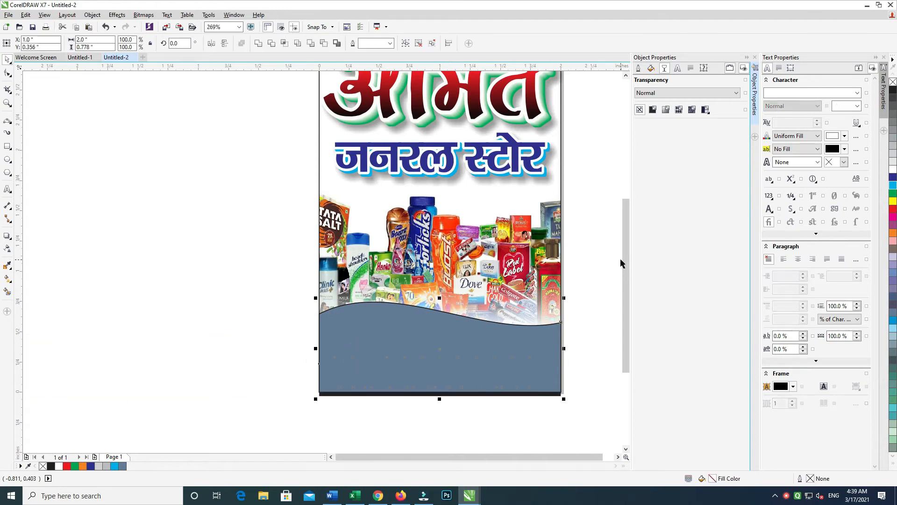
{"action": "left_click", "coordinate": [620, 262]}
{"action": "left_click", "coordinate": [508, 344]}
{"action": "left_click_drag", "start_coordinate": [526, 336], "coordinate": [334, 322]}
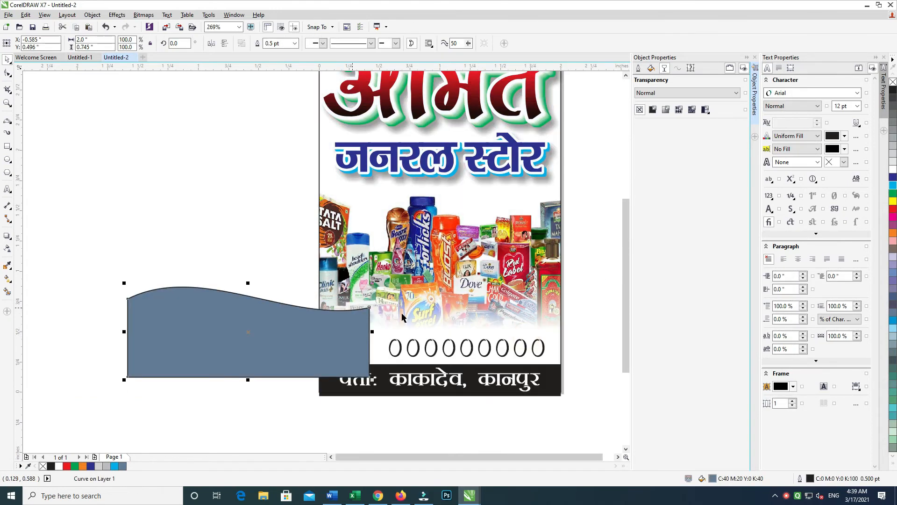
{"action": "key", "text": "ctrl+z"}
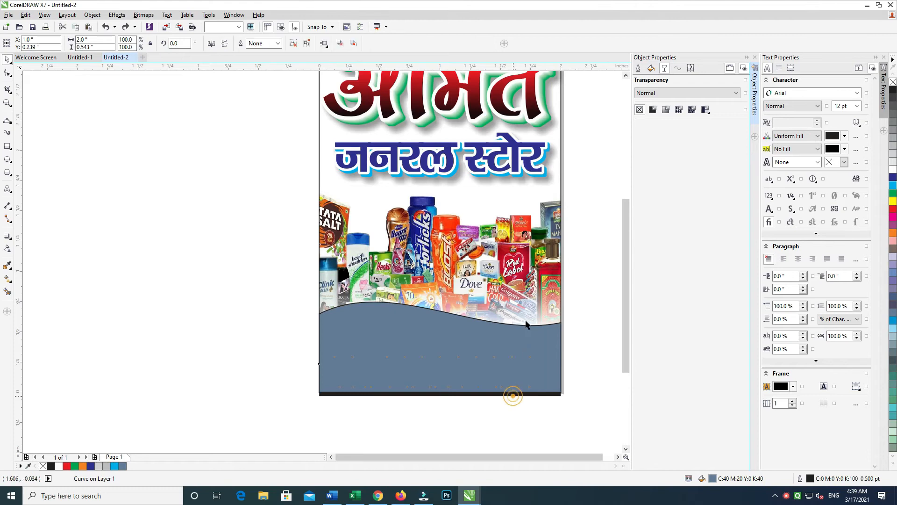
- Align the number-and-address group to the bottom edge of the wave shape
{"action": "key", "text": "b"}
{"action": "left_click", "coordinate": [607, 295]}
- Remove the wave shape's outline and fill it red
{"action": "left_click", "coordinate": [493, 360]}
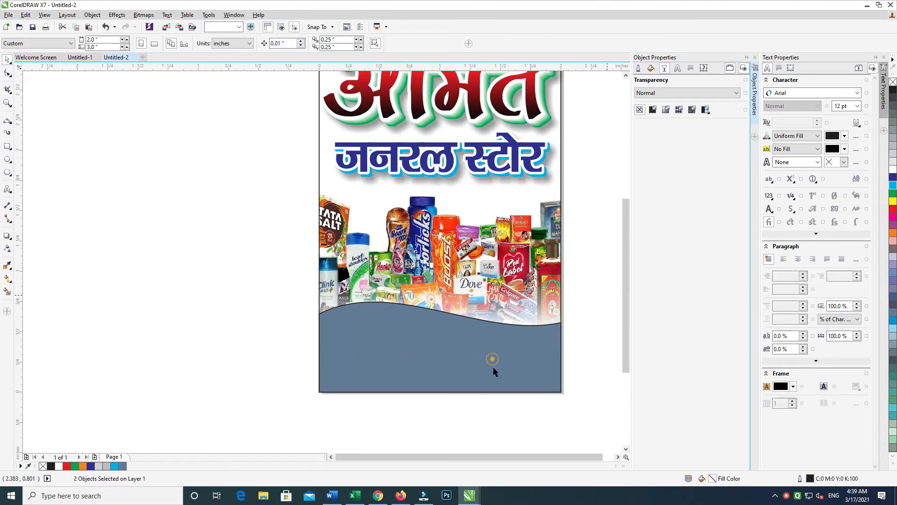
{"action": "right_click", "coordinate": [893, 82]}
{"action": "left_click_drag", "start_coordinate": [599, 234], "coordinate": [583, 256]}
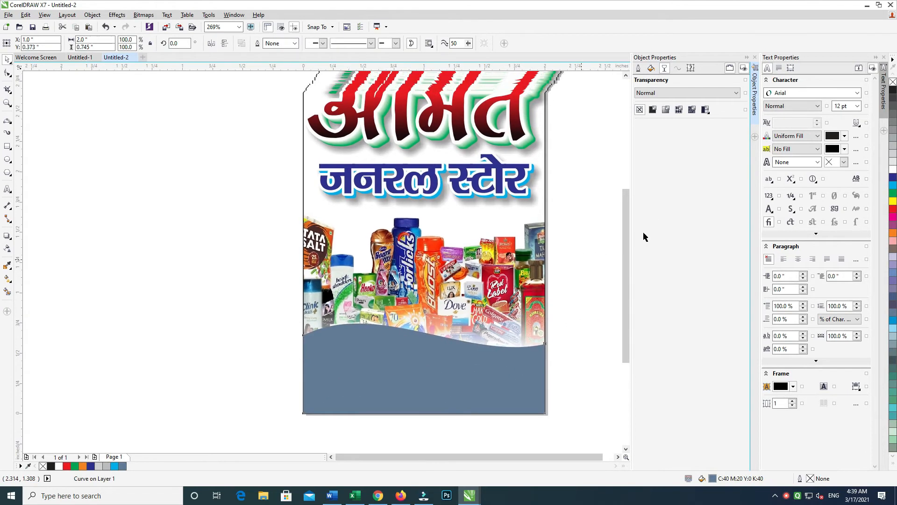
{"action": "left_click", "coordinate": [472, 356]}
{"action": "left_click", "coordinate": [892, 211]}
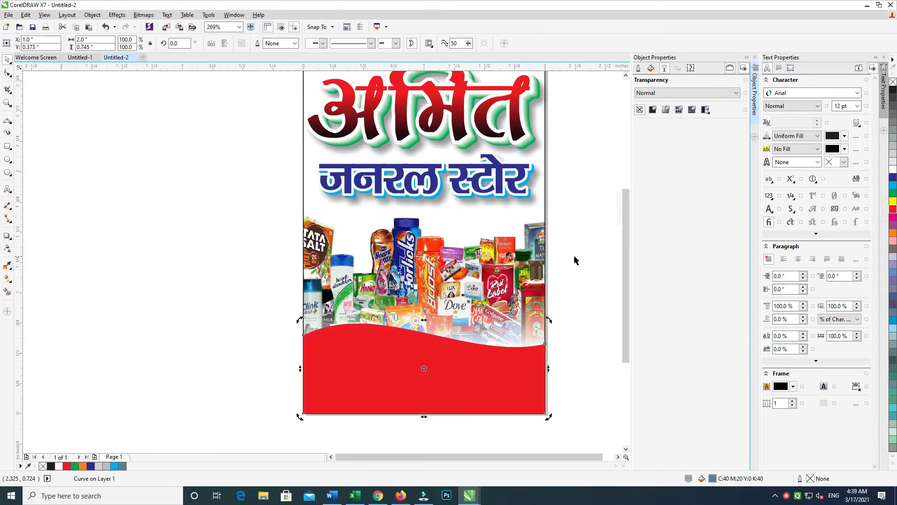
- Send the red wave shape behind the number-and-address group
{"action": "left_click", "coordinate": [893, 193]}
{"action": "key", "text": "ctrl+z"}
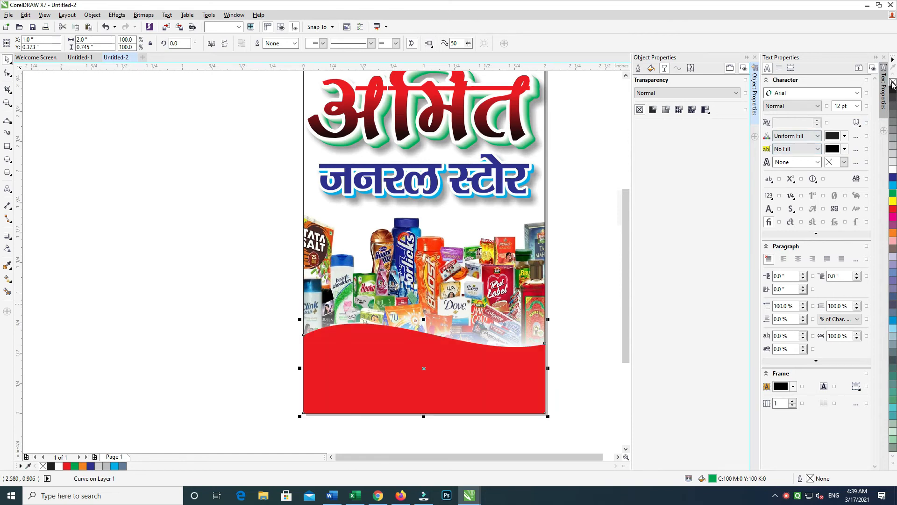
{"action": "left_click_drag", "start_coordinate": [236, 307], "coordinate": [537, 439]}
{"action": "left_click", "coordinate": [513, 370]}
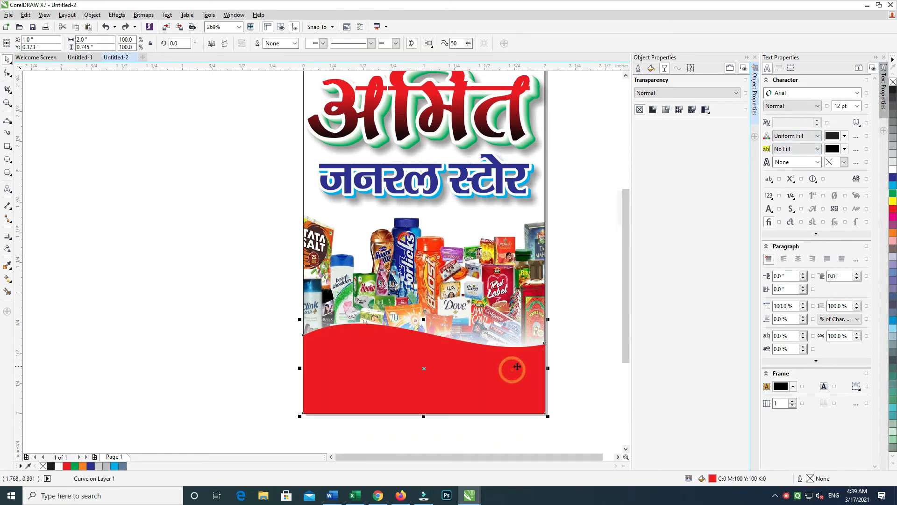
{"action": "key", "text": "shift+Page_Down"}
{"action": "left_click", "coordinate": [584, 335]}
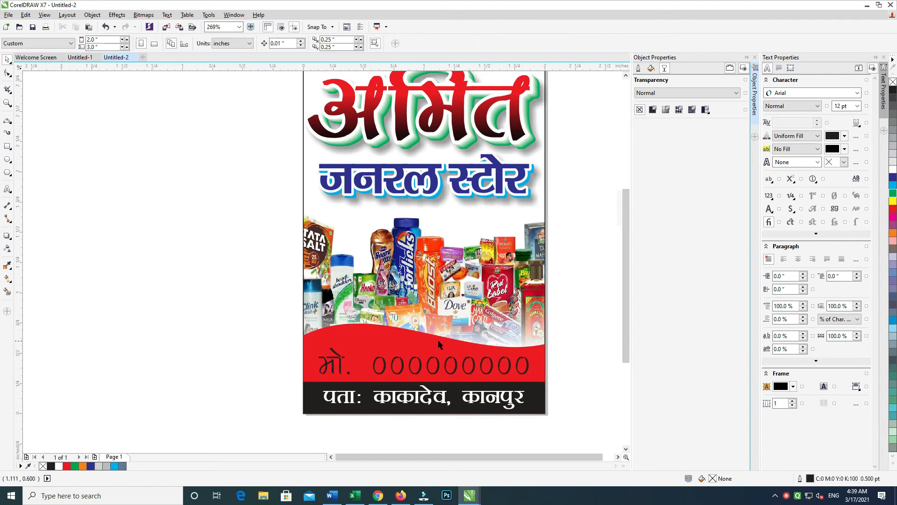
- Fill the mobile number text white, leaving the document's default object properties as they are
{"action": "left_click", "coordinate": [439, 365]}
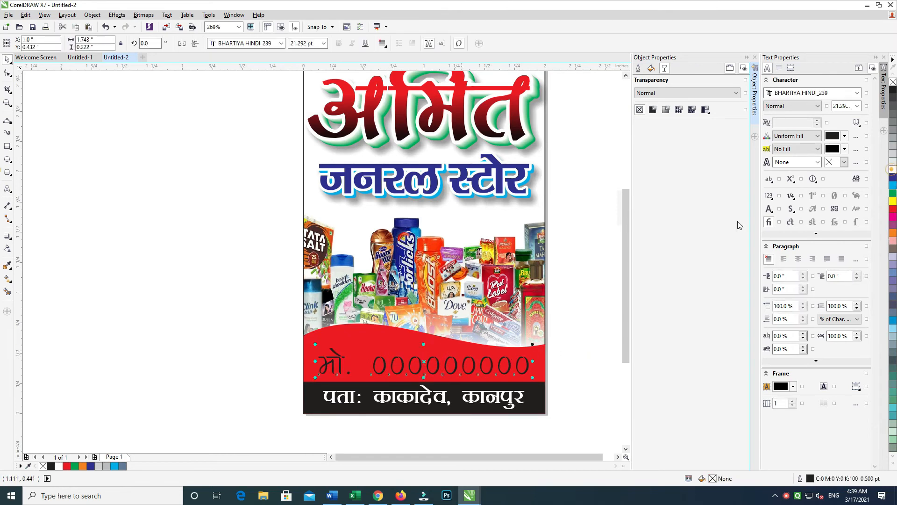
{"action": "left_click", "coordinate": [894, 169]}
{"action": "key", "text": "F11"}
{"action": "left_click", "coordinate": [462, 300]}
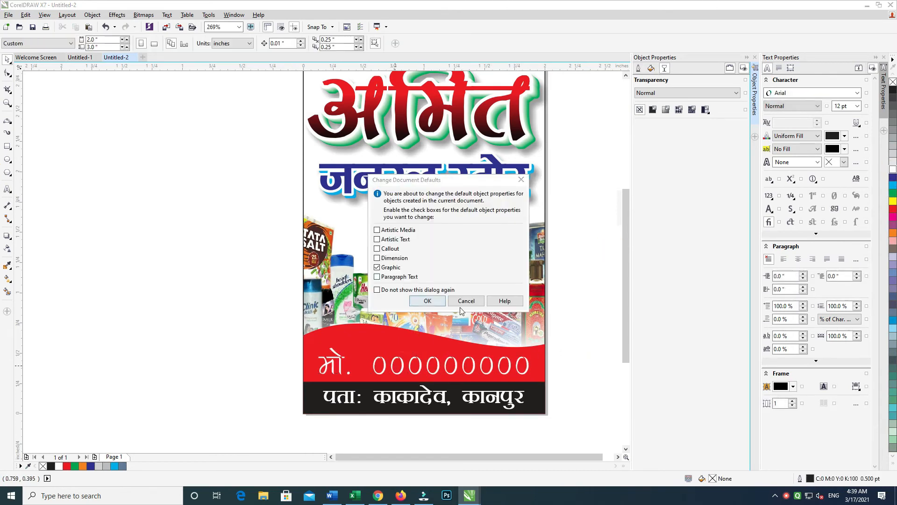
- Try a vertical linear transparency on the red wave that fades it out toward its upper edge
{"action": "left_click", "coordinate": [424, 345]}
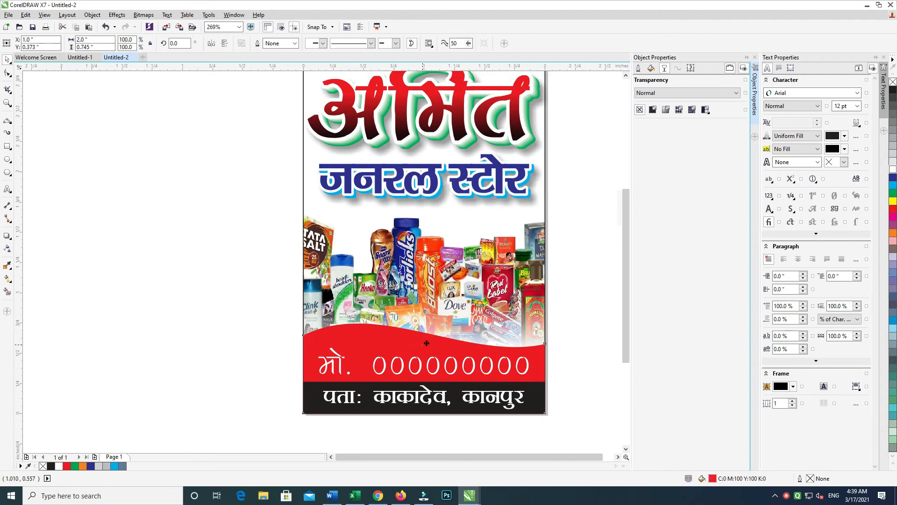
{"action": "left_click", "coordinate": [8, 249]}
{"action": "left_click_drag", "start_coordinate": [429, 413], "coordinate": [430, 329]}
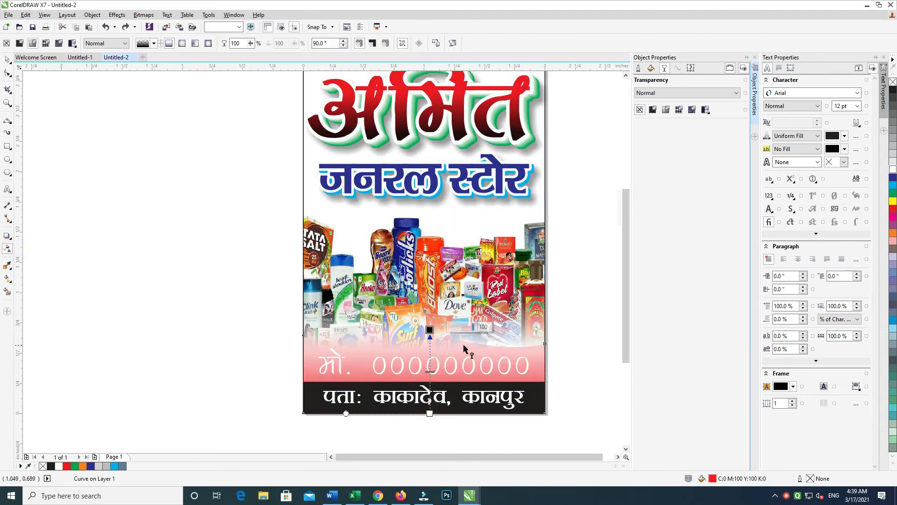
{"action": "left_click", "coordinate": [7, 60]}
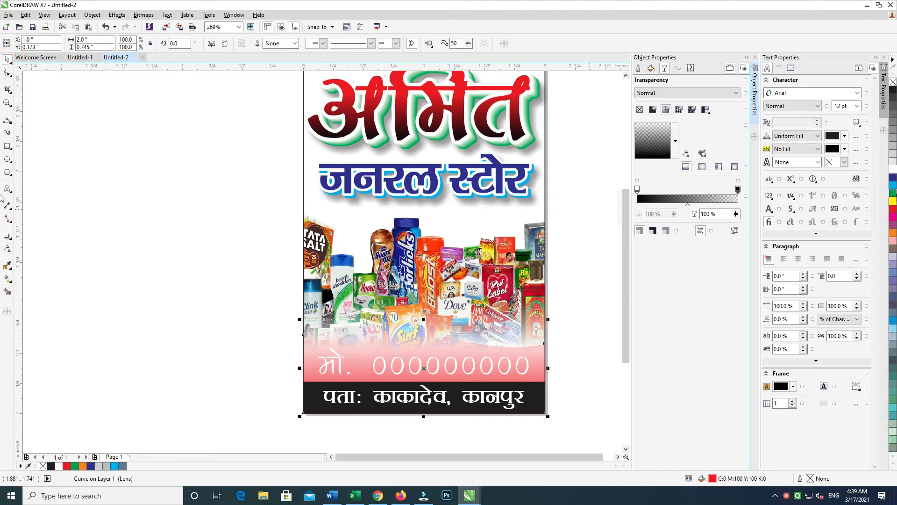
- Try yellow, magenta, cyan and black fills in turn on the transparent wave shape
{"action": "left_click", "coordinate": [893, 203]}
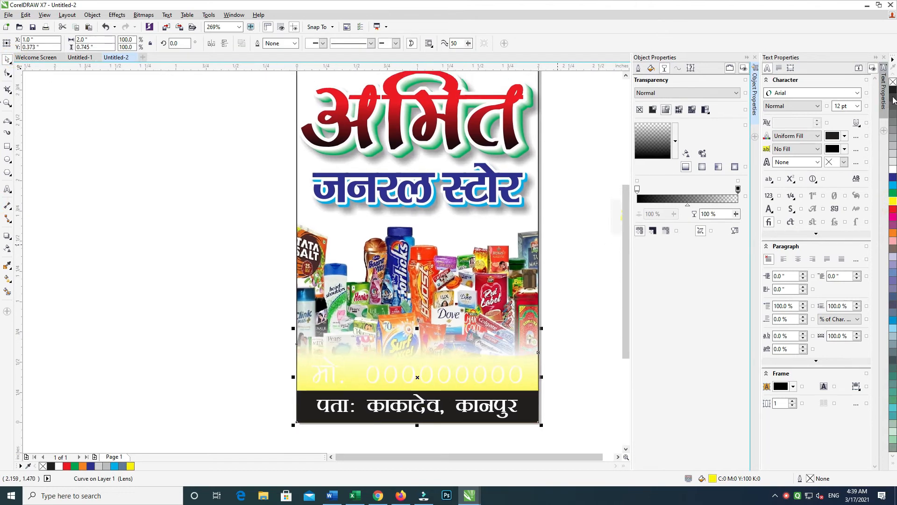
{"action": "left_click", "coordinate": [893, 217]}
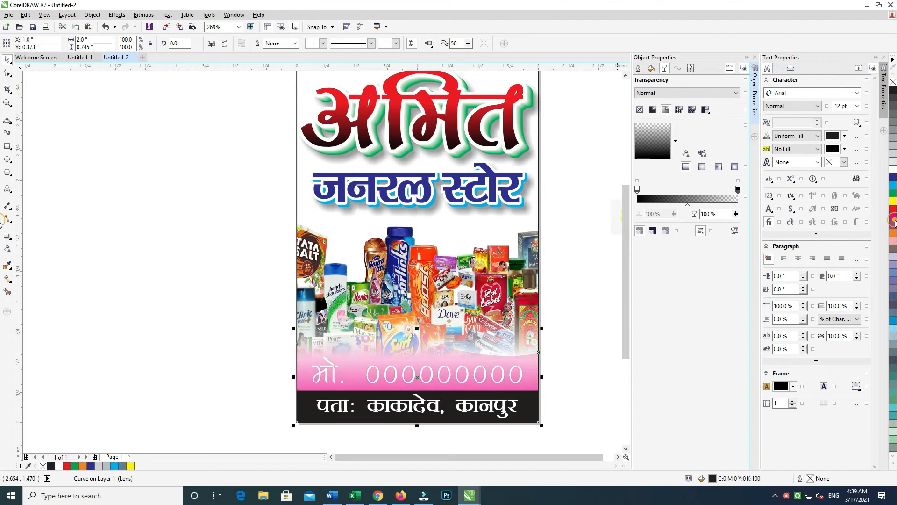
{"action": "left_click", "coordinate": [893, 187]}
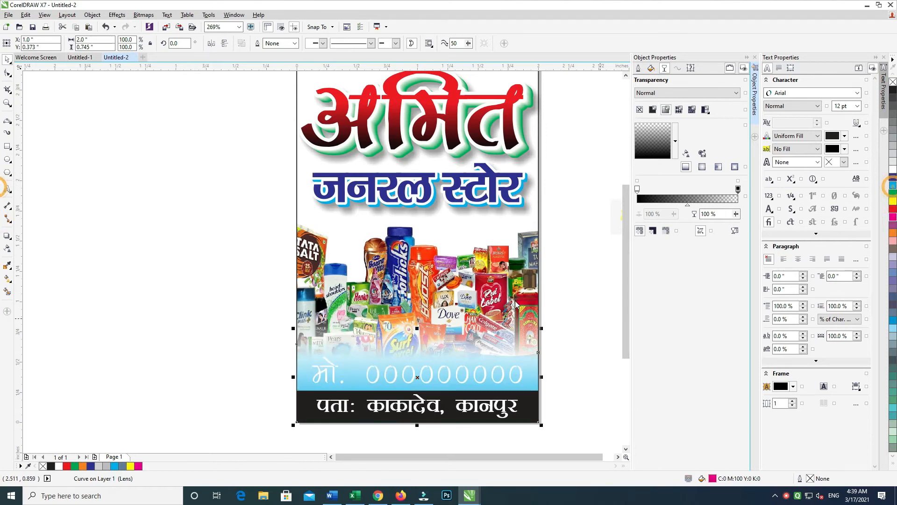
{"action": "left_click", "coordinate": [893, 89]}
- Try redrawing the black wave's vertical transparency so that its lower part is more opaque
{"action": "key", "text": "alt+x"}
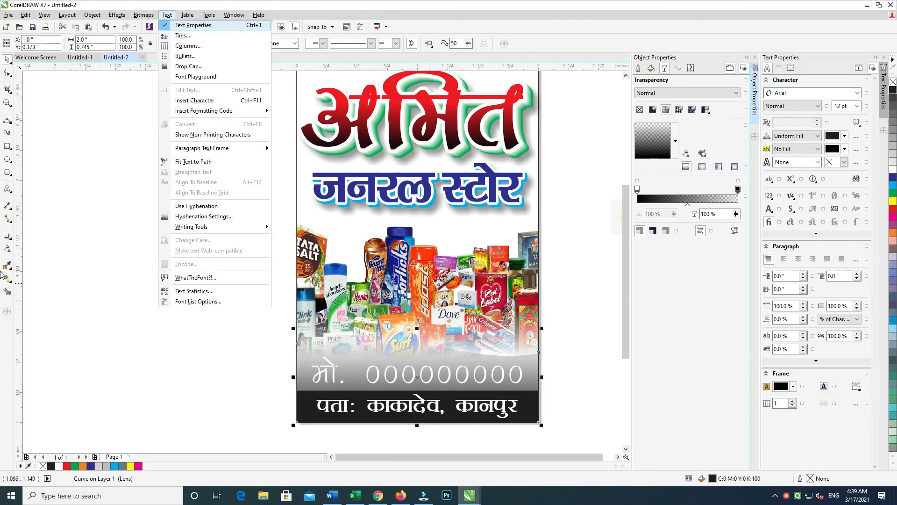
{"action": "left_click", "coordinate": [7, 249]}
{"action": "left_click_drag", "start_coordinate": [423, 318], "coordinate": [423, 395]}
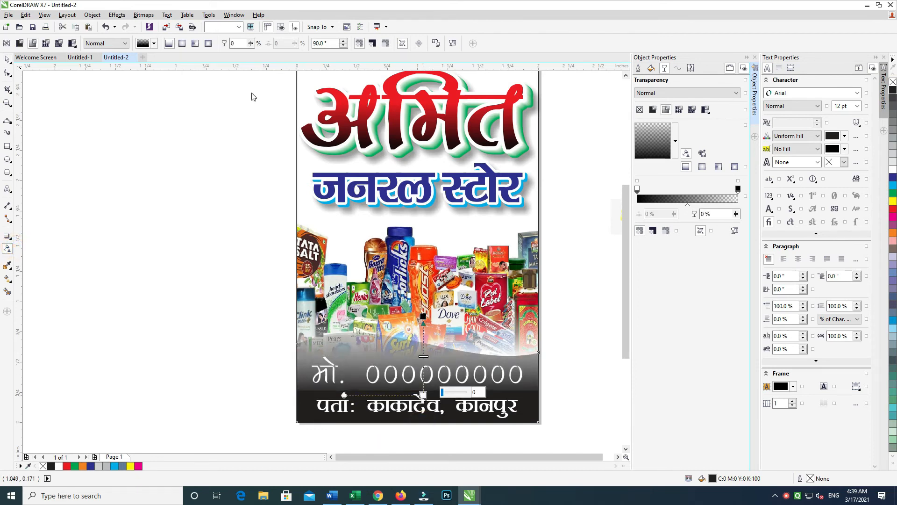
{"action": "left_click", "coordinate": [7, 60]}
- Undo the transparency and colour trials on the wave shape, back to the solid red fill
{"action": "key", "text": "ctrl+z"}
{"action": "key", "text": "ctrl+z"}
{"action": "key", "text": "ctrl+z"}
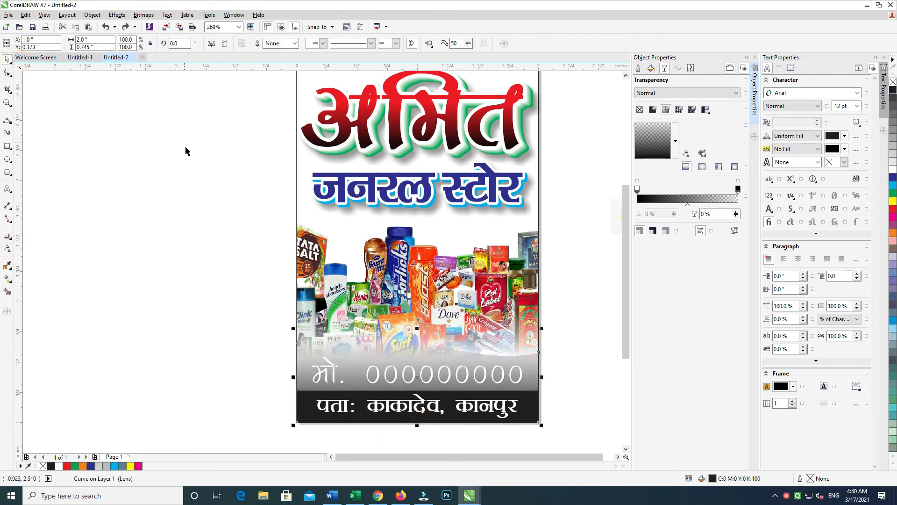
{"action": "key", "text": "ctrl+z"}
{"action": "key", "text": "ctrl+z"}
{"action": "key", "text": "ctrl+z"}
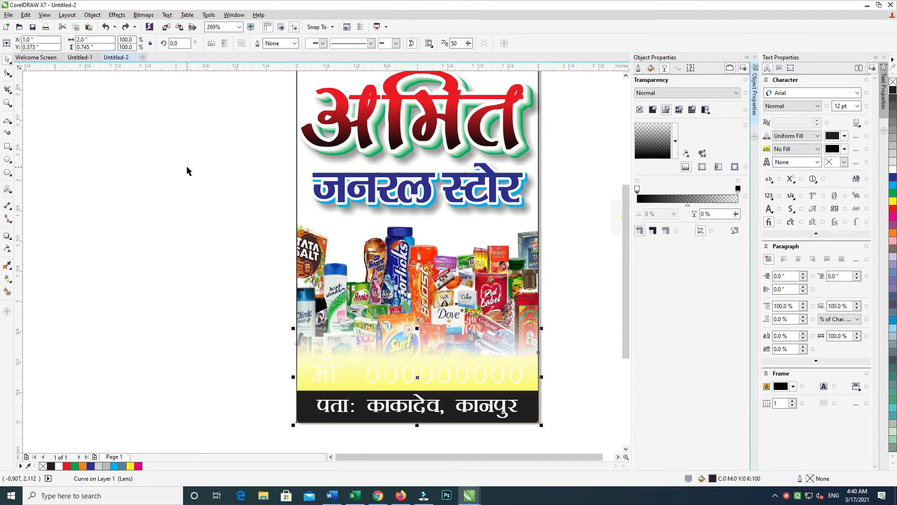
{"action": "key", "text": "ctrl+z"}
{"action": "left_click", "coordinate": [205, 191]}
{"action": "key", "text": "ctrl+z"}
{"action": "left_click", "coordinate": [248, 268]}
{"action": "left_click_drag", "start_coordinate": [335, 297], "coordinate": [331, 277]}
{"action": "left_click_drag", "start_coordinate": [363, 324], "coordinate": [391, 323]}
{"action": "key", "text": "ctrl+z"}
- Cut the red wave shape out of the banner's footer
{"action": "left_click", "coordinate": [464, 212]}
{"action": "left_click", "coordinate": [561, 169]}
{"action": "left_click", "coordinate": [396, 346]}
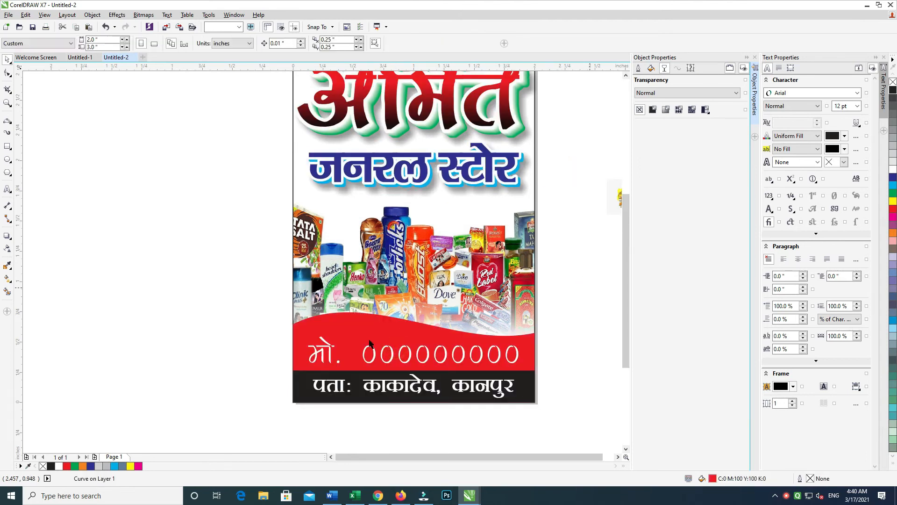
{"action": "key", "text": "ctrl+x"}
- Move the product picture slightly down inside the banner's PowerClip and finish editing its contents
{"action": "double_click", "coordinate": [440, 285]}
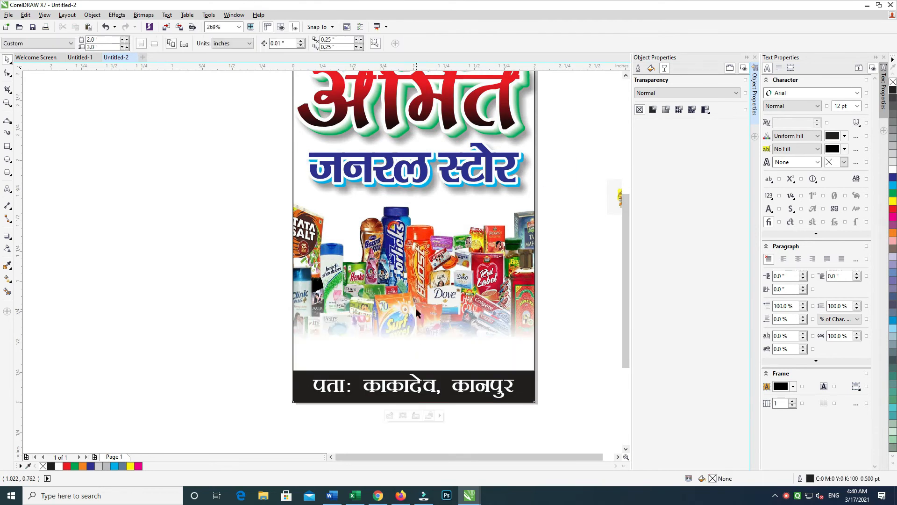
{"action": "left_click", "coordinate": [460, 284]}
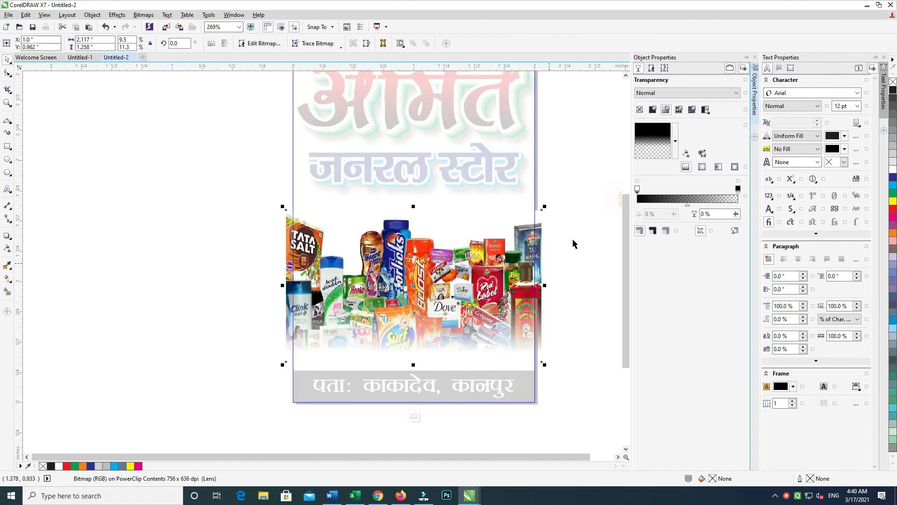
{"action": "left_click", "coordinate": [589, 324]}
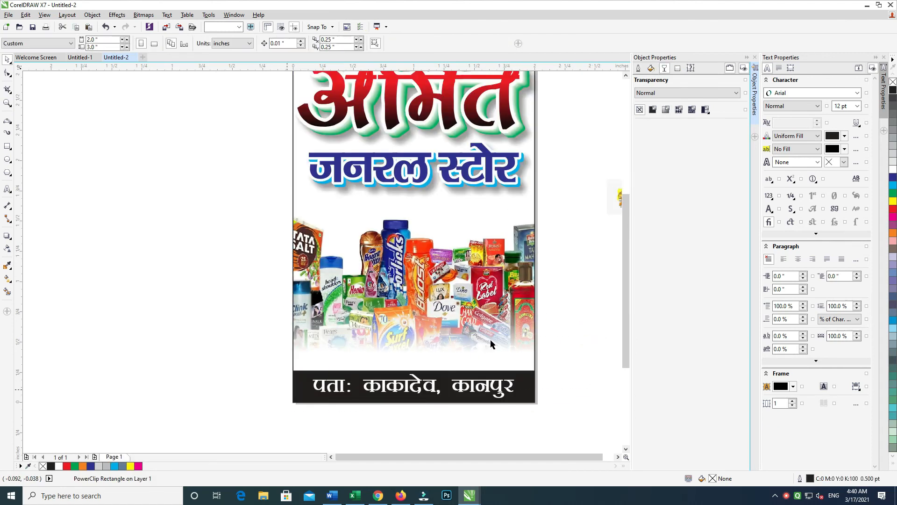
{"action": "left_click_drag", "start_coordinate": [582, 404], "coordinate": [581, 402]}
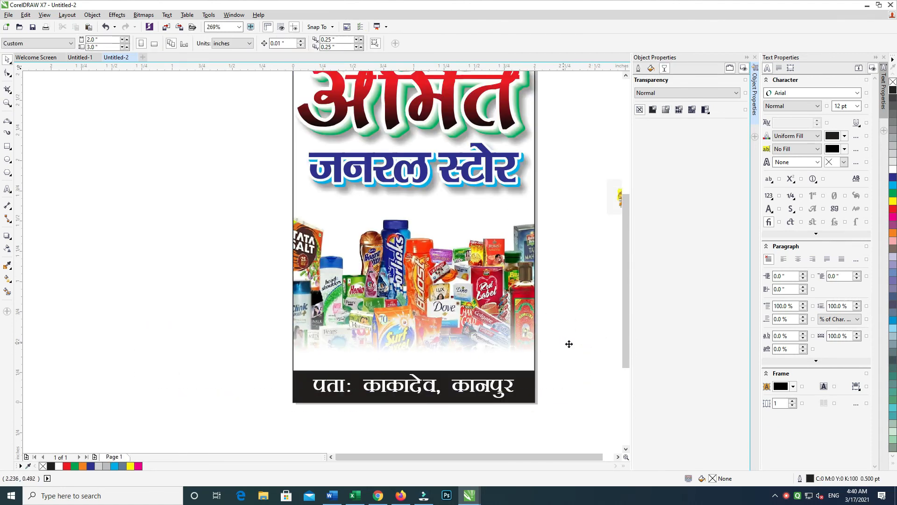
- Delete the spare product picture lying beside the banner
{"action": "key", "text": "ctrl+v"}
{"action": "left_click", "coordinate": [472, 316]}
{"action": "left_click_drag", "start_coordinate": [559, 206], "coordinate": [536, 231]}
{"action": "left_click", "coordinate": [454, 229]}
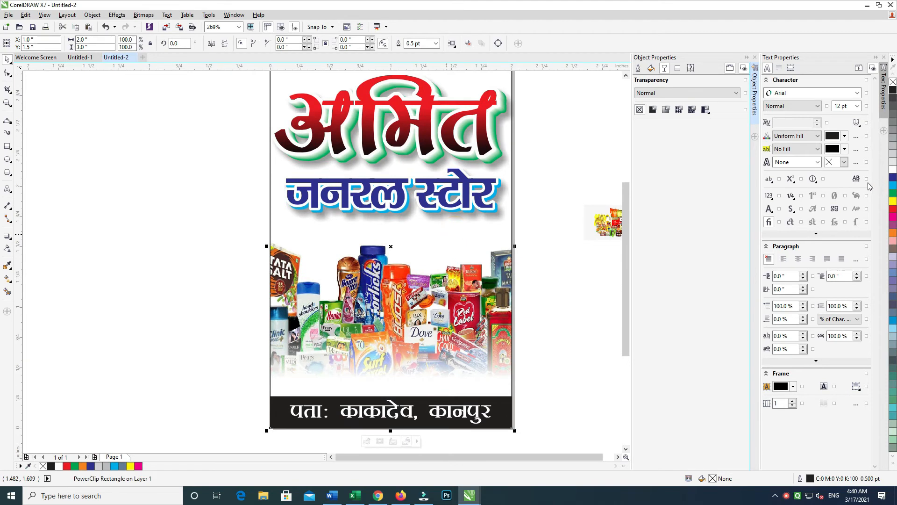
{"action": "left_click", "coordinate": [603, 225]}
{"action": "key", "text": "Delete"}
- Try a yellow fill on the banner's background rectangle
{"action": "left_click", "coordinate": [480, 239]}
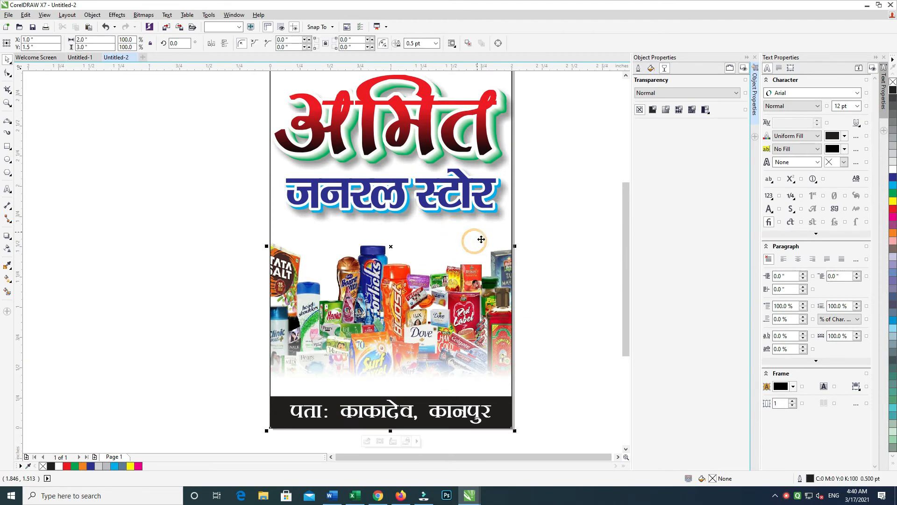
{"action": "left_click_drag", "start_coordinate": [480, 236], "coordinate": [469, 261]}
{"action": "left_click", "coordinate": [893, 201]}
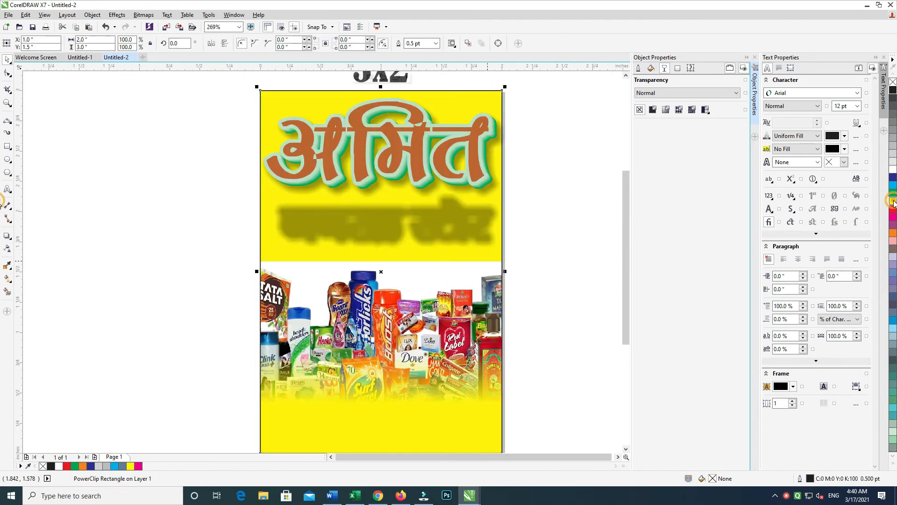
{"action": "left_click", "coordinate": [557, 177]}
- Fill the banner's background rectangle white
{"action": "left_click", "coordinate": [462, 273]}
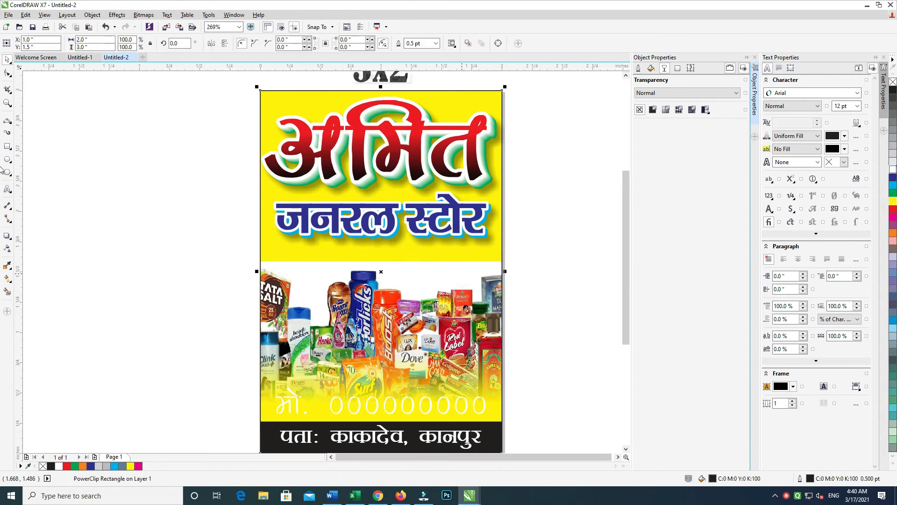
{"action": "left_click", "coordinate": [893, 170]}
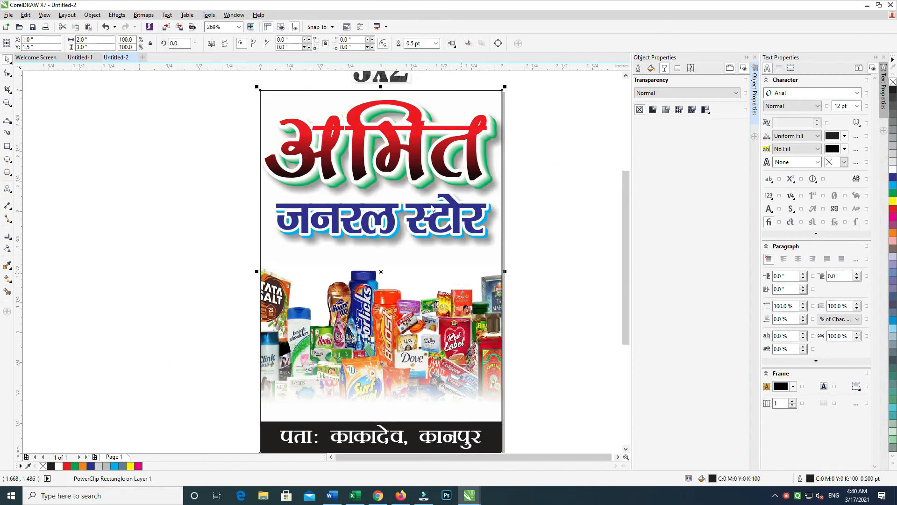
{"action": "left_click", "coordinate": [578, 220]}
{"action": "left_click_drag", "start_coordinate": [503, 244], "coordinate": [521, 208]}
{"action": "left_click_drag", "start_coordinate": [574, 315], "coordinate": [212, 387]}
{"action": "double_click", "coordinate": [365, 295]}
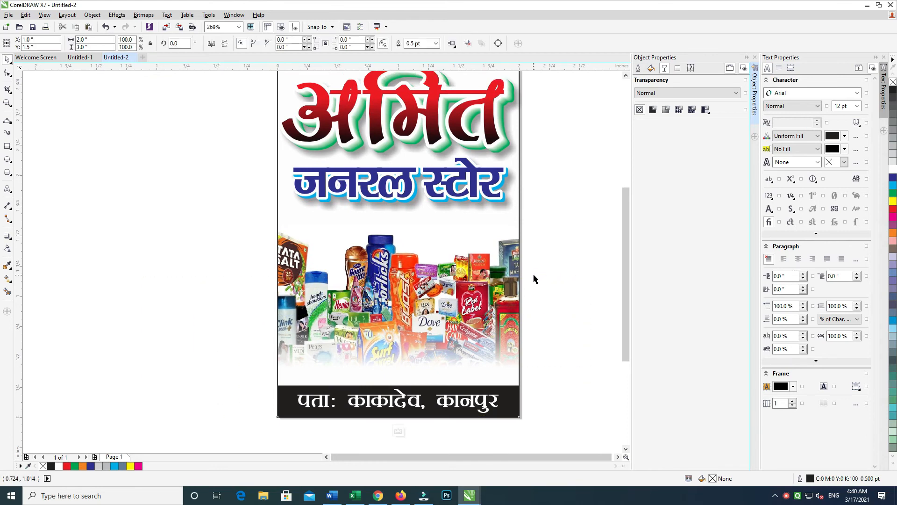
{"action": "left_click", "coordinate": [565, 266]}
{"action": "left_click", "coordinate": [559, 345], "text": "ctrl"}
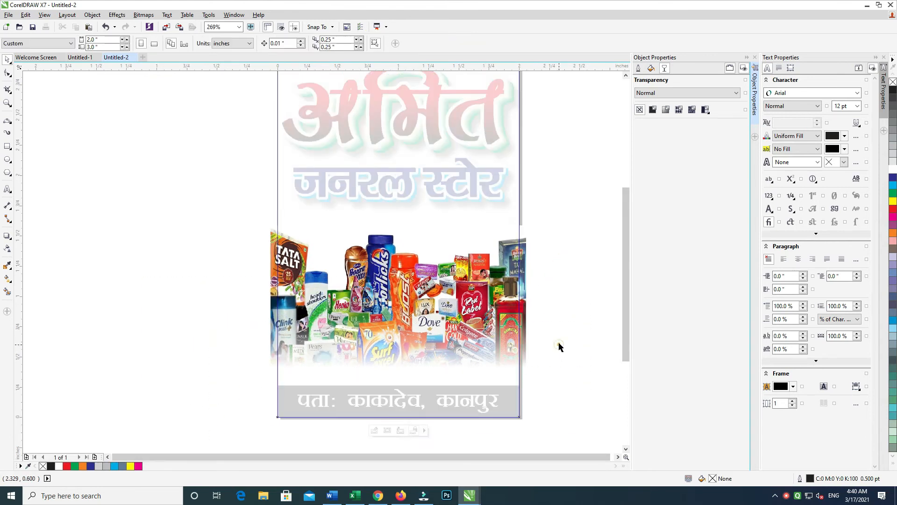
- Select the white mobile number text above the address strip and fill it red
{"action": "left_click_drag", "start_coordinate": [172, 222], "coordinate": [583, 446]}
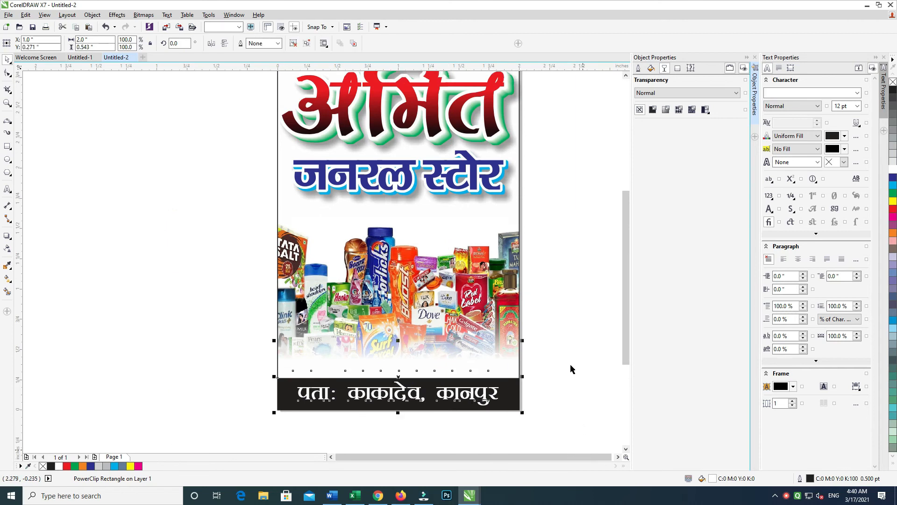
{"action": "left_click", "coordinate": [570, 349]}
{"action": "left_click", "coordinate": [375, 366]}
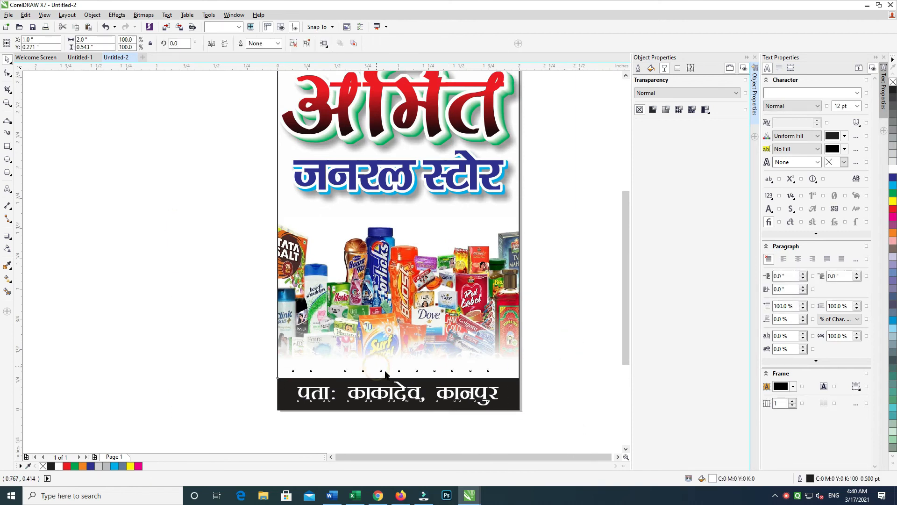
{"action": "left_click_drag", "start_coordinate": [576, 336], "coordinate": [234, 388]}
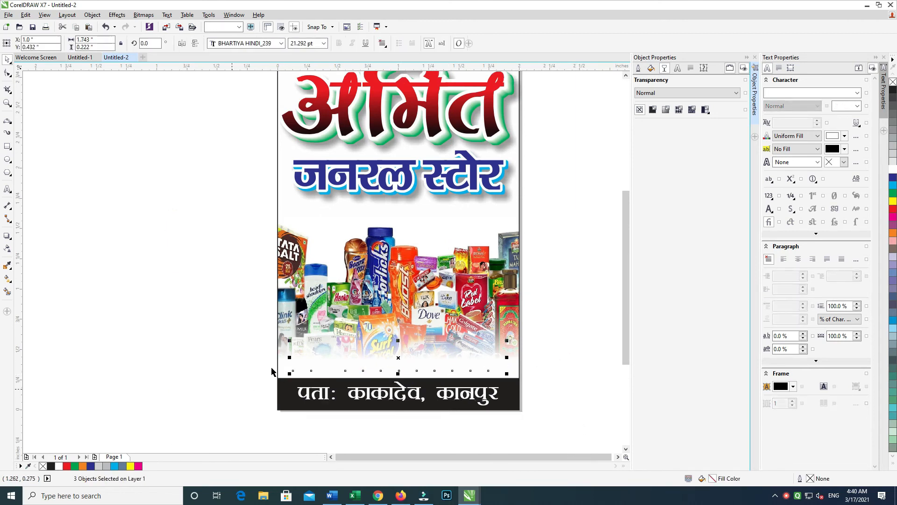
{"action": "left_click", "coordinate": [894, 210]}
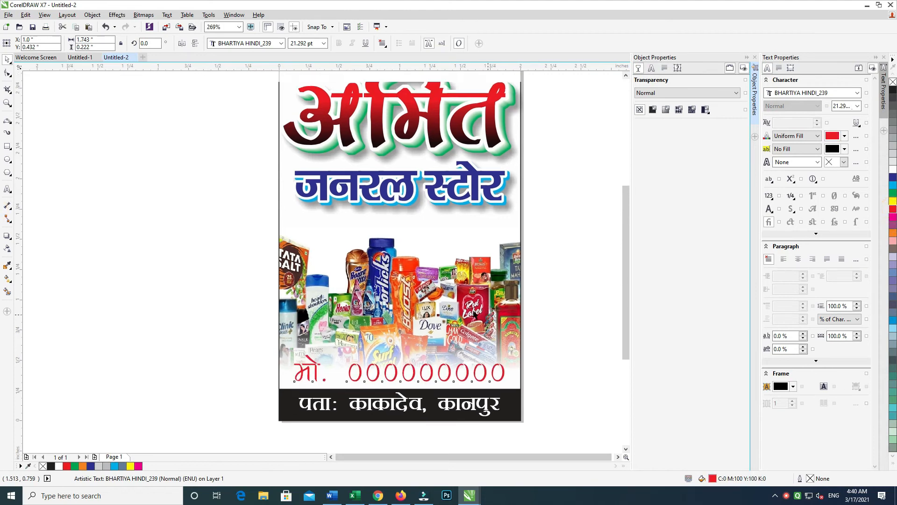
- Move the grouped shop name and जनरल स्टोर text straight down to a Y position of 2.207 inches, nearer the product picture
{"action": "left_click", "coordinate": [484, 216]}
{"action": "left_click_drag", "start_coordinate": [531, 227], "coordinate": [517, 279]}
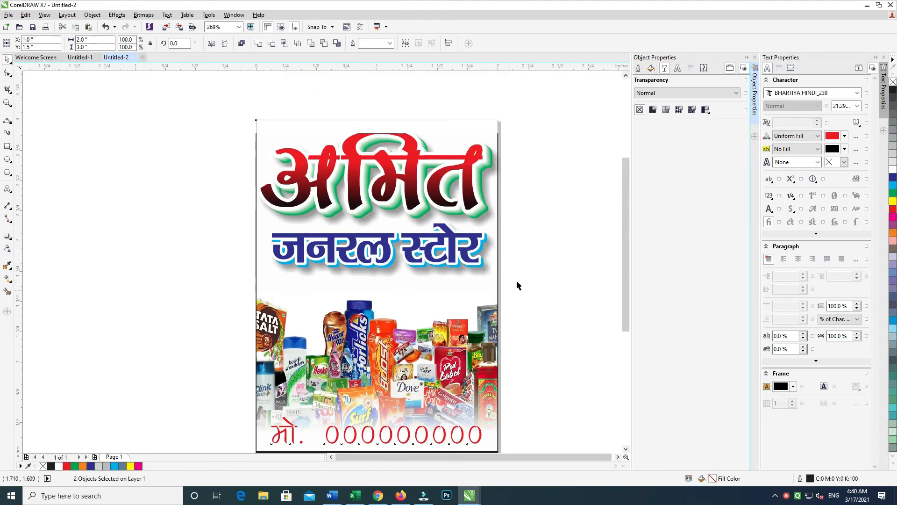
{"action": "left_click", "coordinate": [521, 256]}
{"action": "left_click", "coordinate": [429, 190], "text": "ctrl"}
{"action": "left_click", "coordinate": [533, 112]}
{"action": "left_click", "coordinate": [337, 243]}
{"action": "left_click", "coordinate": [429, 168]}
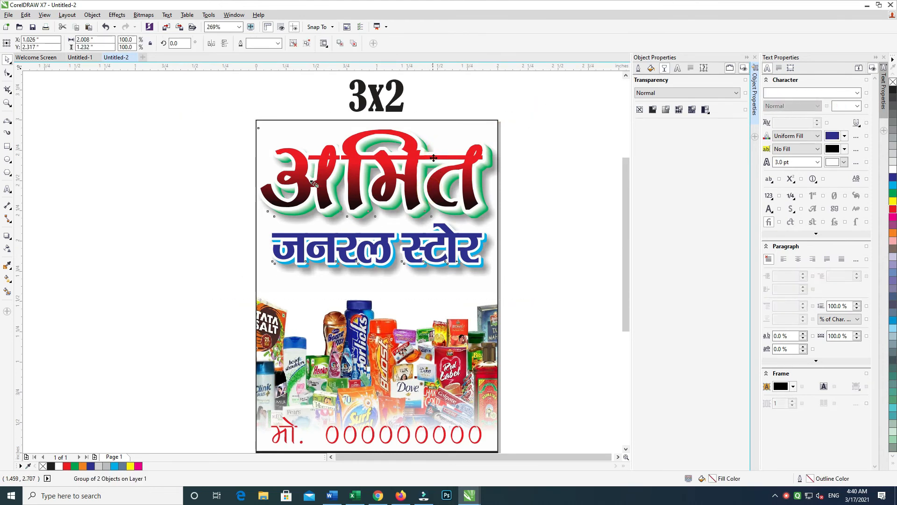
{"action": "left_click_drag", "start_coordinate": [535, 112], "coordinate": [186, 293]}
{"action": "left_click_drag", "start_coordinate": [307, 249], "coordinate": [322, 238]}
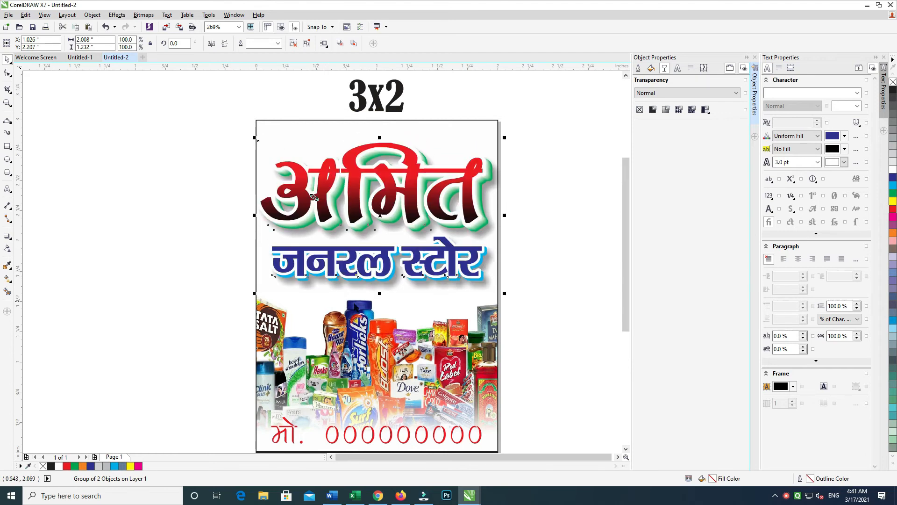
{"action": "left_click", "coordinate": [568, 133]}
{"action": "left_click", "coordinate": [461, 131]}
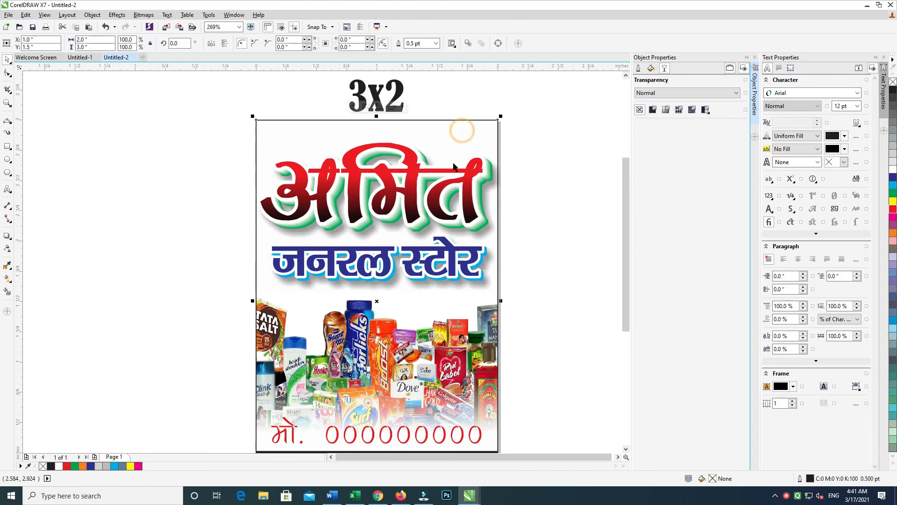
- Give the banner's background rectangle a vertical fountain fill, golden yellow above fading to white near the top of the product picture
{"action": "key", "text": "g"}
{"action": "left_click_drag", "start_coordinate": [409, 413], "coordinate": [409, 127]}
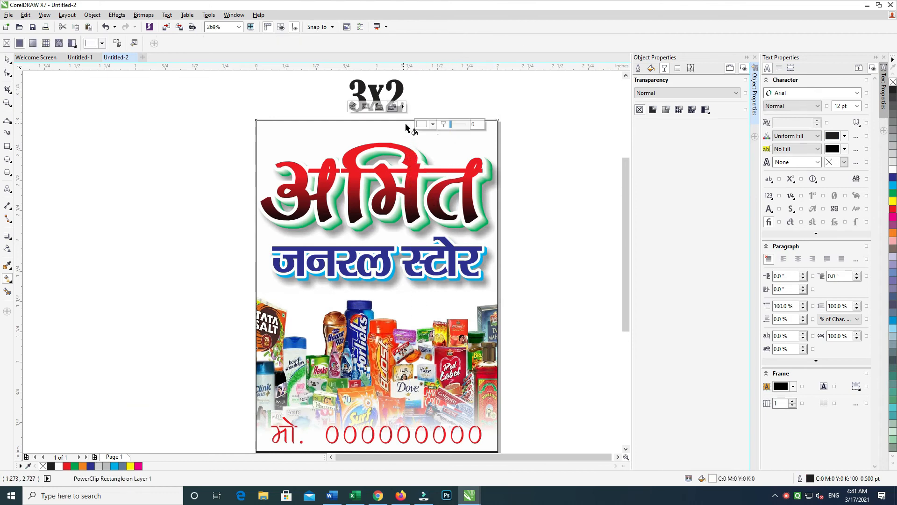
{"action": "left_click", "coordinate": [432, 122]}
{"action": "left_click", "coordinate": [452, 143]}
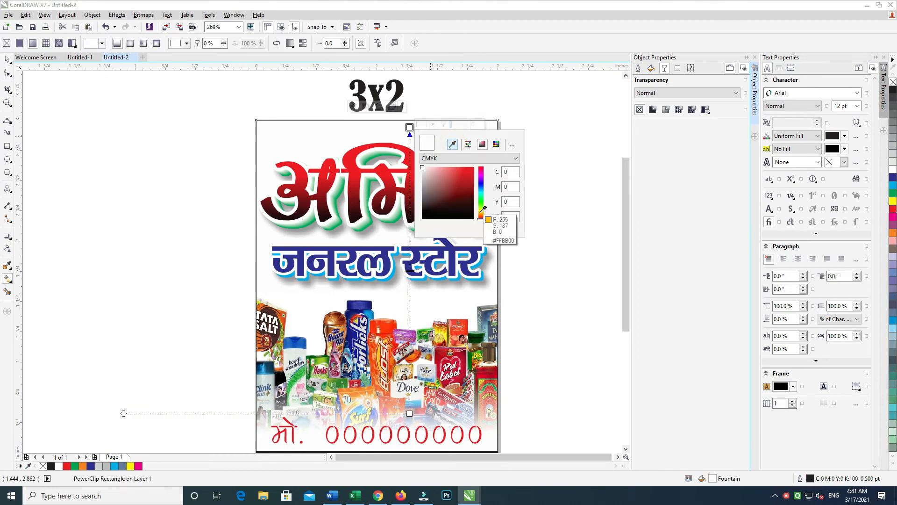
{"action": "left_click", "coordinate": [482, 214]}
{"action": "left_click", "coordinate": [363, 208]}
{"action": "left_click_drag", "start_coordinate": [410, 413], "coordinate": [410, 316]}
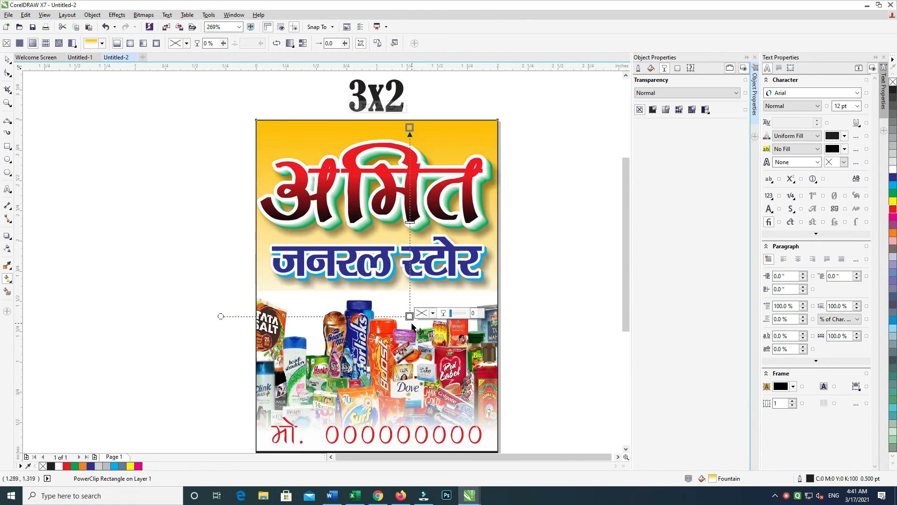
{"action": "left_click", "coordinate": [410, 127]}
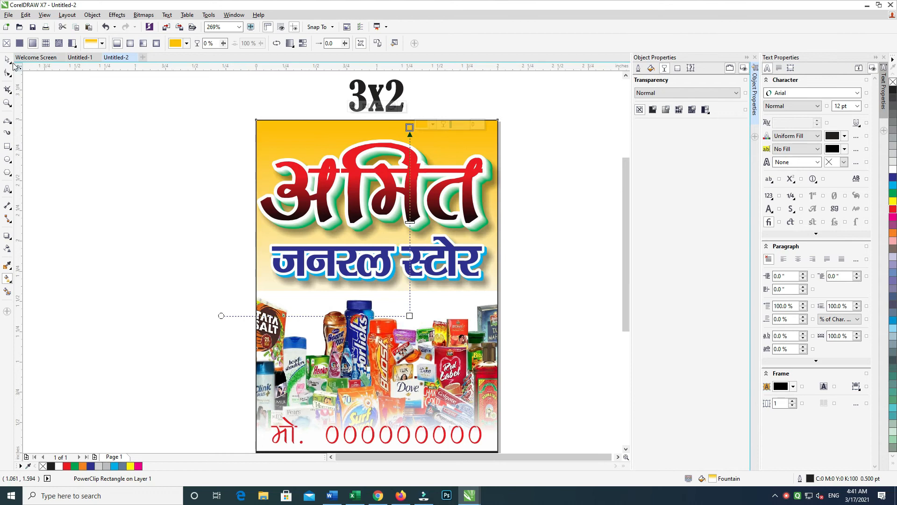
- Duplicate the red mobile number text and place the copy above the shop name
{"action": "left_click", "coordinate": [8, 59]}
{"action": "left_click", "coordinate": [80, 111]}
{"action": "left_click", "coordinate": [395, 105]}
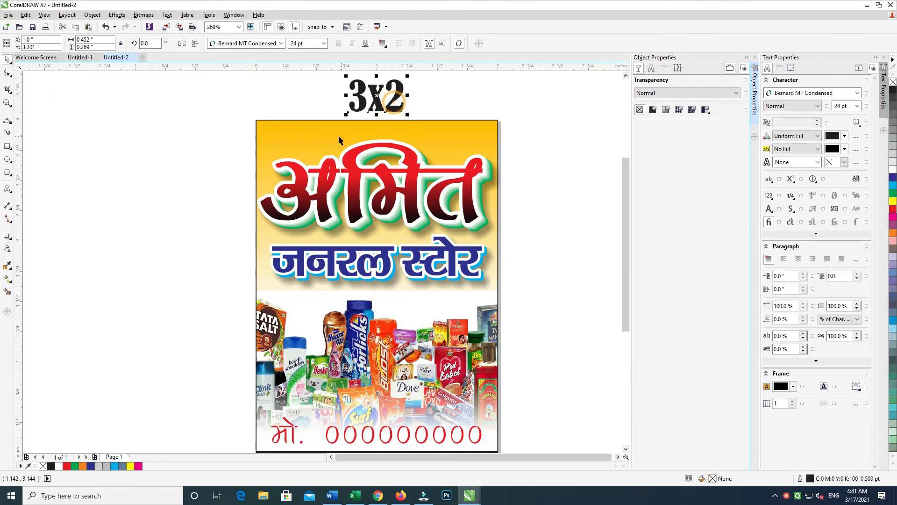
{"action": "left_click", "coordinate": [336, 436]}
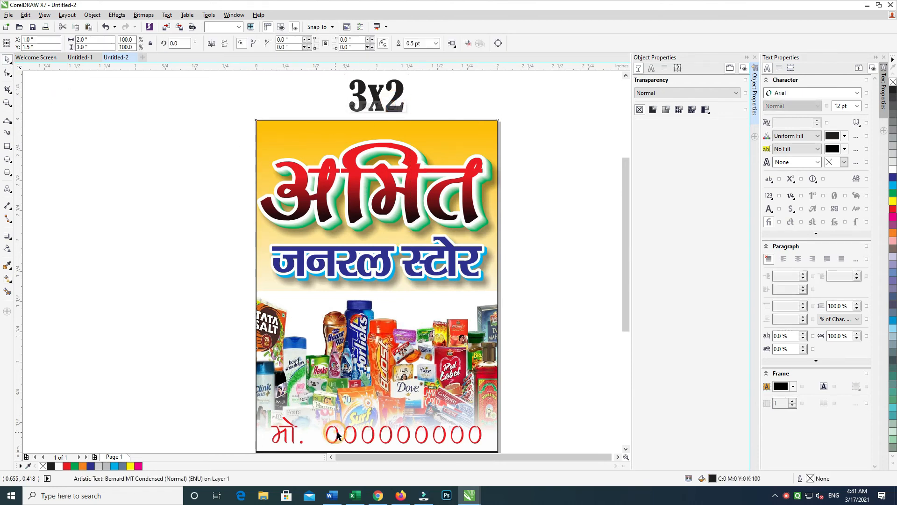
{"action": "scroll", "coordinate": [338, 436], "scroll_direction": "down", "scroll_amount": 2}
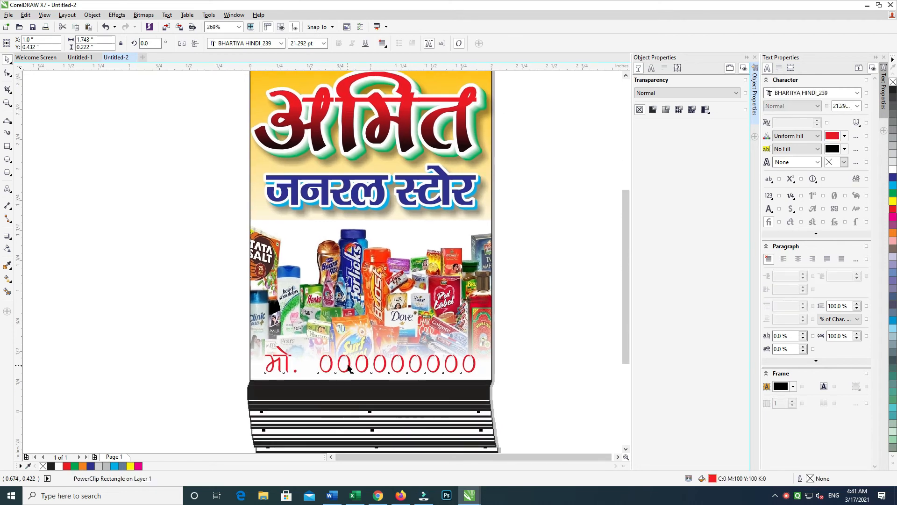
{"action": "left_click_drag", "start_coordinate": [352, 360], "coordinate": [345, 126]}
{"action": "right_click", "coordinate": [344, 127]}
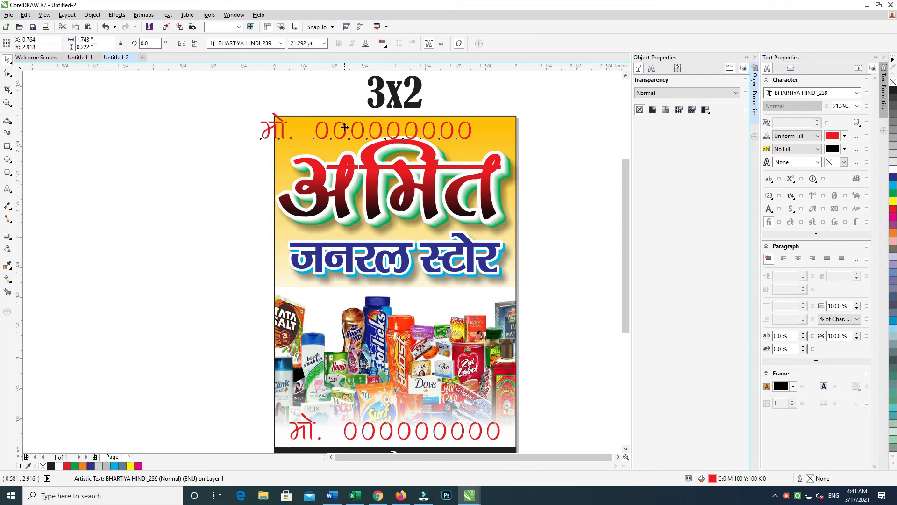
- Replace the wording of the number copy above the shop name with !! जय माता की !!
{"action": "double_click", "coordinate": [345, 125]}
{"action": "key", "text": "ctrl+a"}
{"action": "type", "text": "!!"}
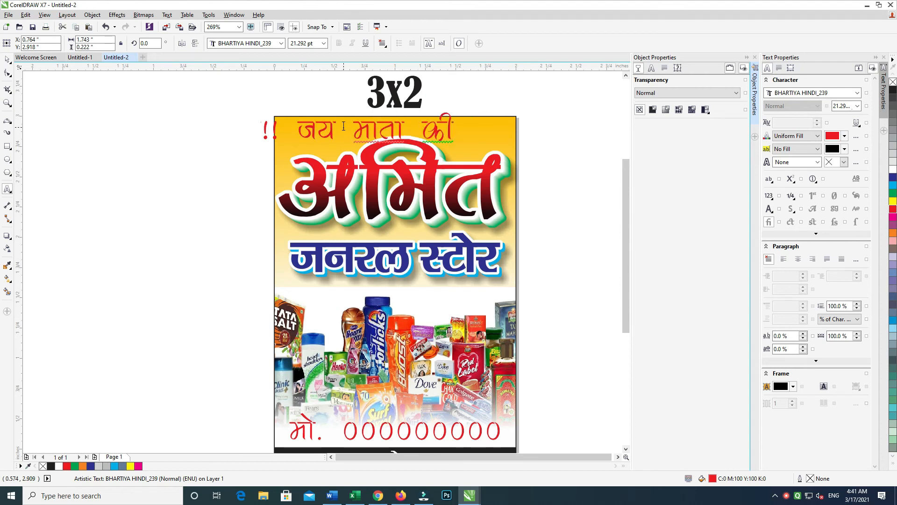
- Reduce the !! जय माता की !! text to a font size of 7.291 pt
{"action": "key", "text": "ctrl+a"}
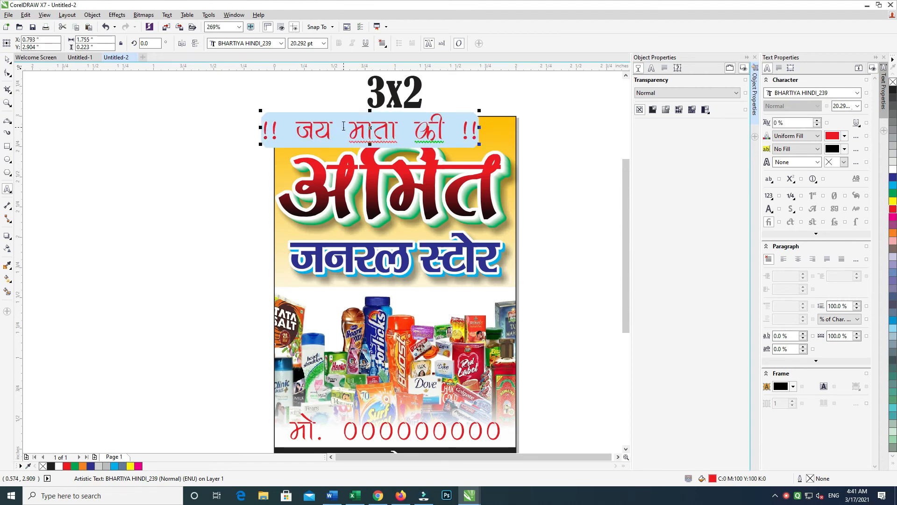
{"action": "key", "text": "ctrl+z"}
{"action": "key", "text": "ctrl+KP_2"}
{"action": "key", "text": "ctrl+KP_2"}
{"action": "key", "text": "ctrl+KP_2"}
{"action": "key", "text": "ctrl+KP_2"}
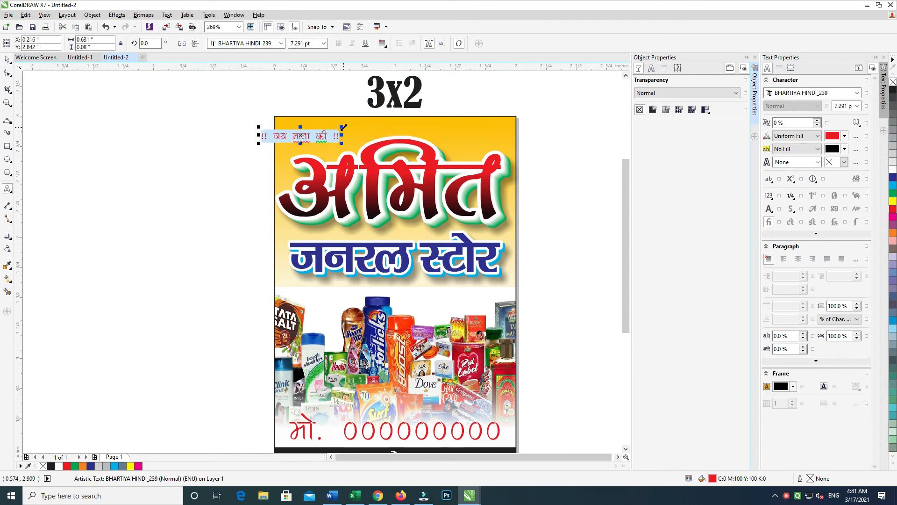
- Place the !! जय माता की !! text in the banner's upper left corner with a copy in the upper right, and group both
{"action": "left_click", "coordinate": [7, 61]}
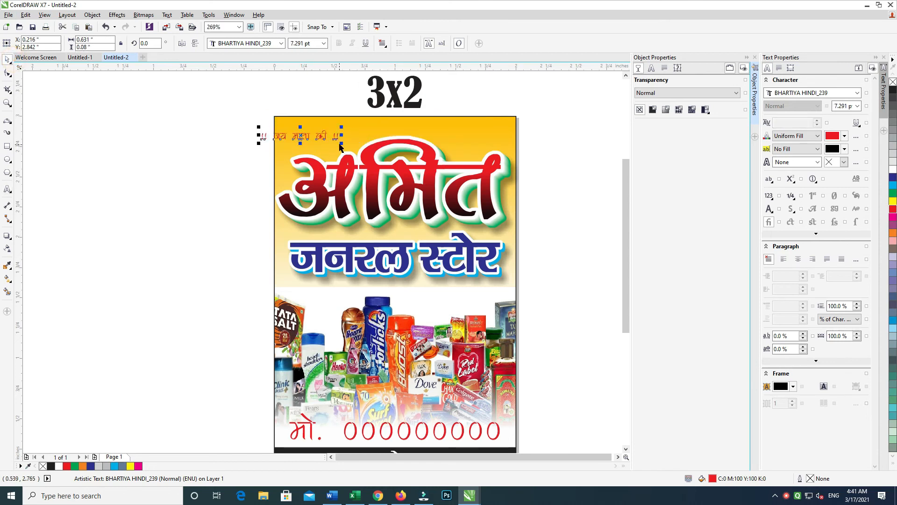
{"action": "left_click", "coordinate": [329, 146], "text": "shift"}
{"action": "left_click", "coordinate": [300, 138], "text": "shift"}
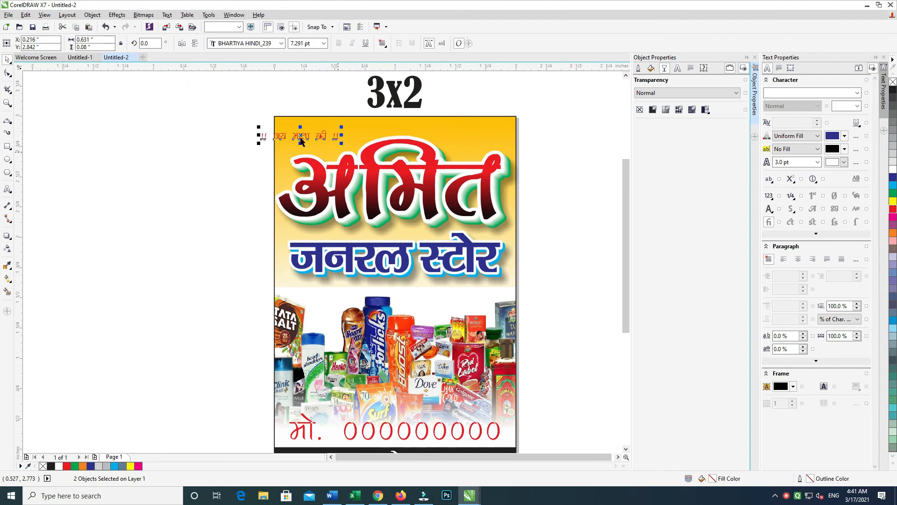
{"action": "left_click", "coordinate": [335, 141]}
{"action": "left_click_drag", "start_coordinate": [334, 142], "coordinate": [488, 135]}
{"action": "left_click_drag", "start_coordinate": [558, 109], "coordinate": [204, 147]}
{"action": "key", "text": "ctrl+g"}
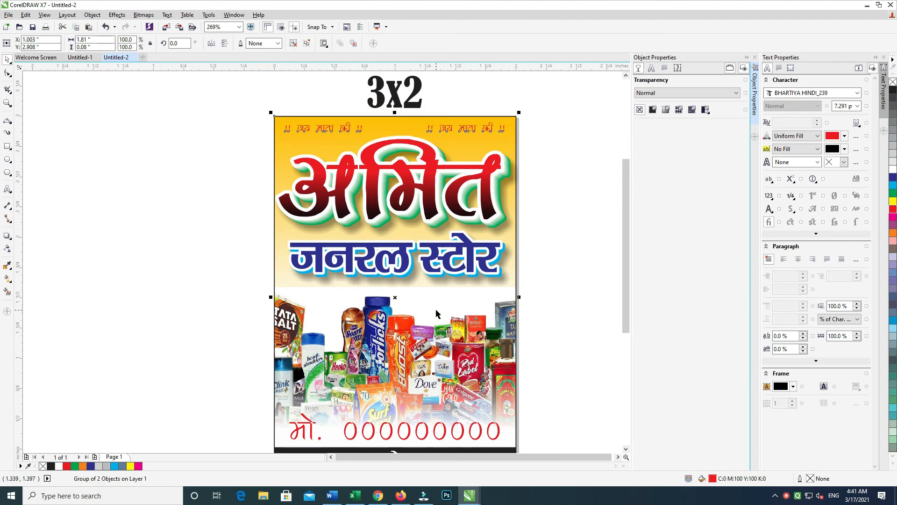
- Move the slogan group, shop name group and mobile number into the background rectangle's PowerClip
{"action": "left_click_drag", "start_coordinate": [560, 110], "coordinate": [201, 419]}
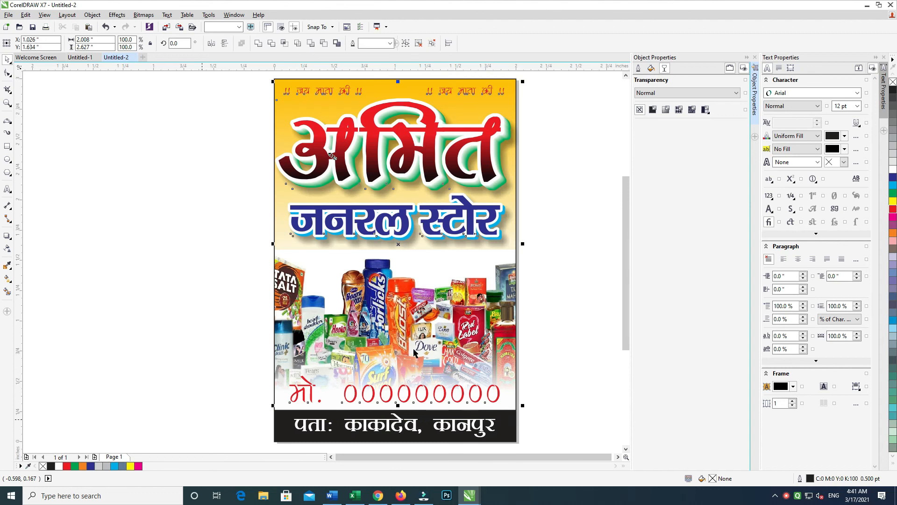
{"action": "key", "text": "Delete"}
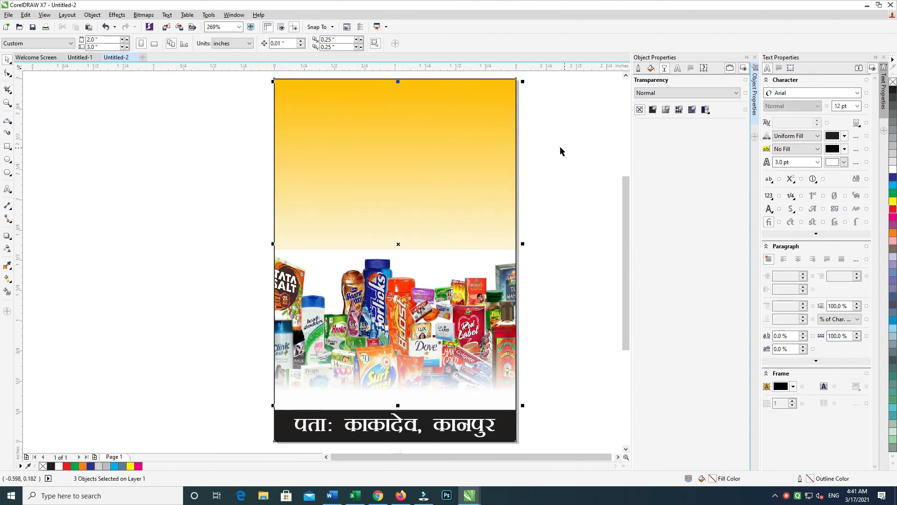
{"action": "left_click", "coordinate": [560, 147], "text": "ctrl"}
{"action": "left_click_drag", "start_coordinate": [564, 329], "coordinate": [551, 271]}
- Move the black address strip and its text into the banner's PowerClip and finish editing the contents
{"action": "left_click_drag", "start_coordinate": [565, 280], "coordinate": [185, 439]}
{"action": "key", "text": "Delete"}
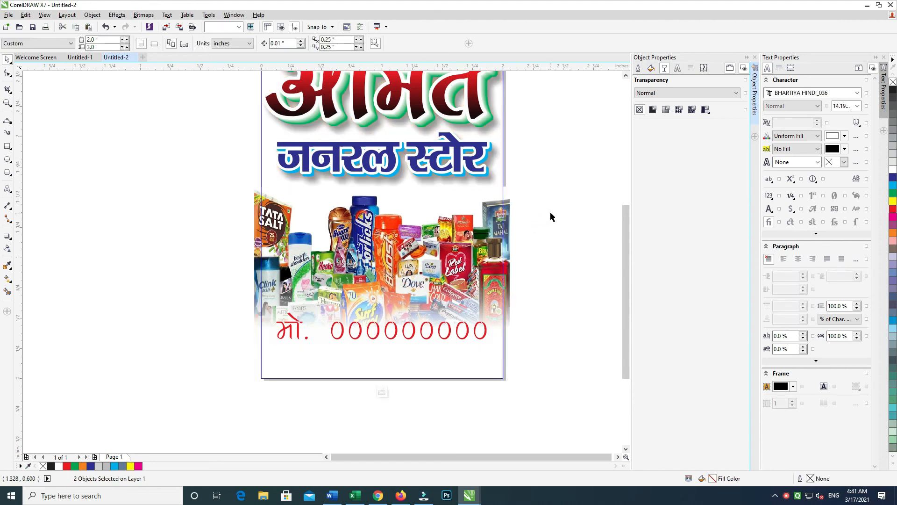
{"action": "left_click", "coordinate": [559, 217]}
{"action": "left_click_drag", "start_coordinate": [555, 252], "coordinate": [519, 330]}
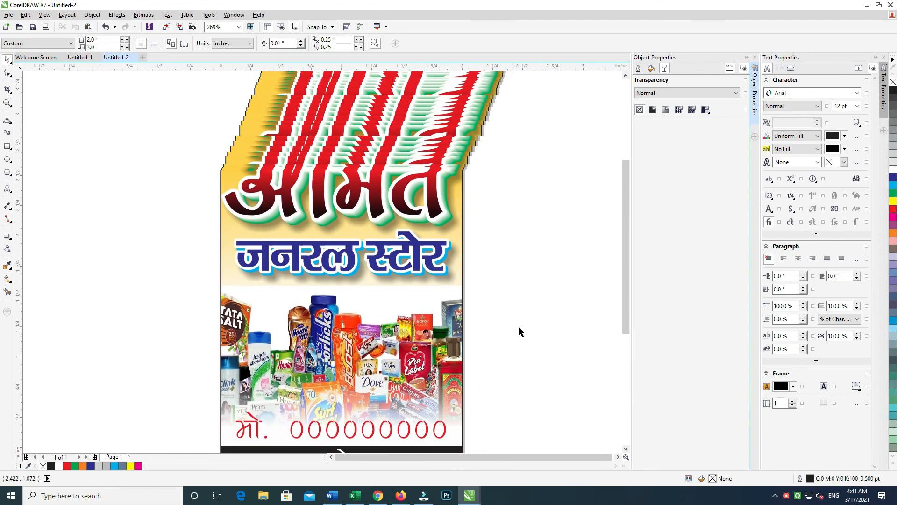
{"action": "left_click", "coordinate": [537, 272]}
{"action": "left_click", "coordinate": [392, 277]}
{"action": "key", "text": "shift+F2"}
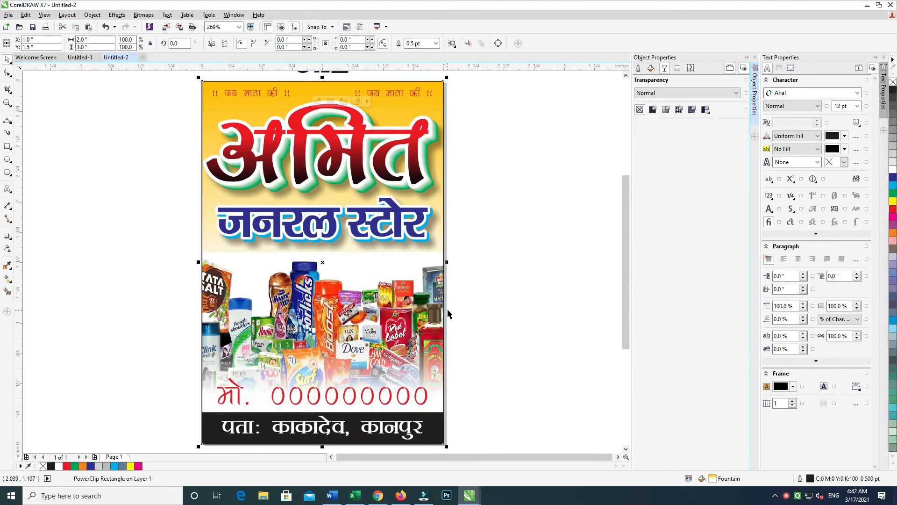
{"action": "left_click_drag", "start_coordinate": [469, 312], "coordinate": [497, 264]}
{"action": "left_click", "coordinate": [498, 266]}
{"action": "left_click_drag", "start_coordinate": [459, 292], "coordinate": [517, 288]}
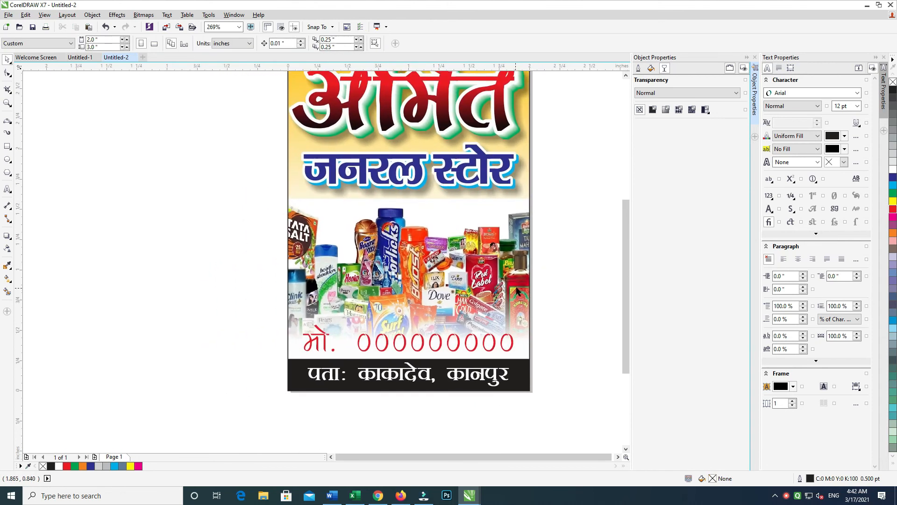
{"action": "left_click", "coordinate": [518, 292]}
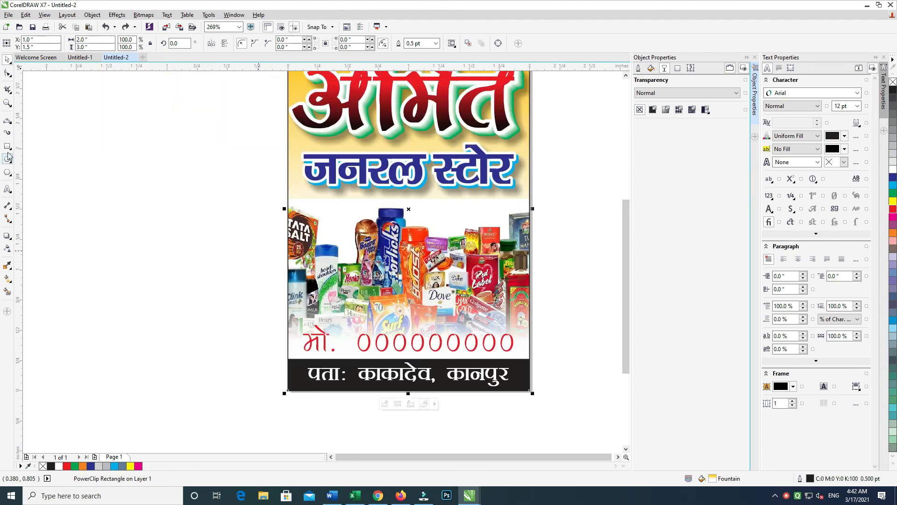
- Draw a long rectangle beside the banner with two stacked 0.325-inch squares at its right end, and weld them into one outline
{"action": "left_click_drag", "start_coordinate": [83, 234], "coordinate": [245, 274]}
{"action": "mouse_move", "coordinate": [226, 216]}
{"action": "left_mouse_down"}
{"action": "mouse_move", "coordinate": [259, 255]}
{"action": "mouse_move", "coordinate": [243, 243]}
{"action": "mouse_move", "coordinate": [238, 276]}
{"action": "left_mouse_up"}
{"action": "right_click", "coordinate": [238, 276]}
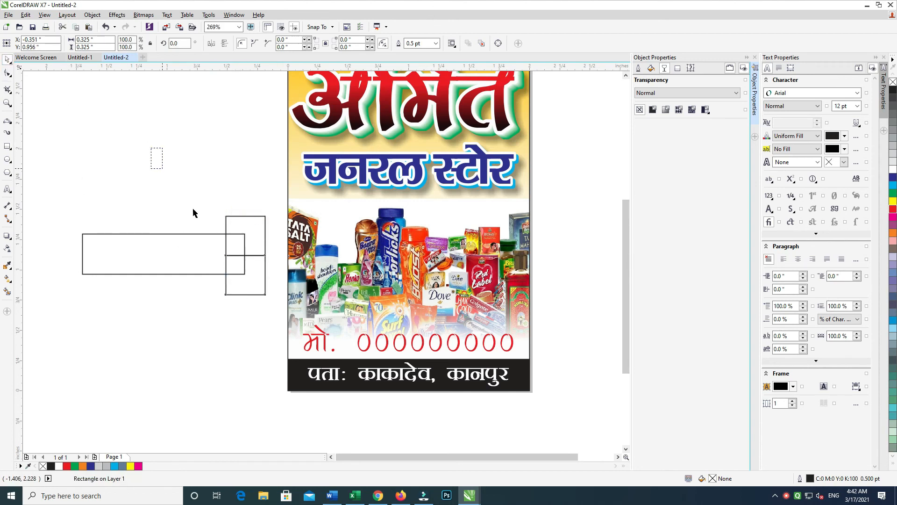
{"action": "left_click_drag", "start_coordinate": [193, 209], "coordinate": [275, 313]}
{"action": "key", "text": "ctrl+g"}
{"action": "left_click", "coordinate": [190, 251], "text": "shift"}
{"action": "key", "text": "w"}
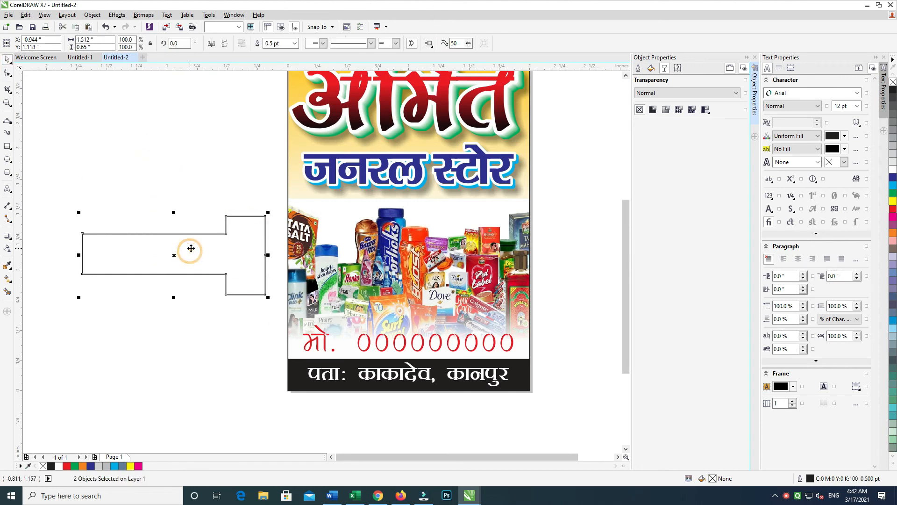
- Shape the welded outline into a right-pointing arrow by deleting its outer corner nodes and lengthening the head, and scale it to 56%
{"action": "left_click", "coordinate": [8, 73]}
{"action": "left_click_drag", "start_coordinate": [266, 230], "coordinate": [243, 206]}
{"action": "key", "text": "Delete"}
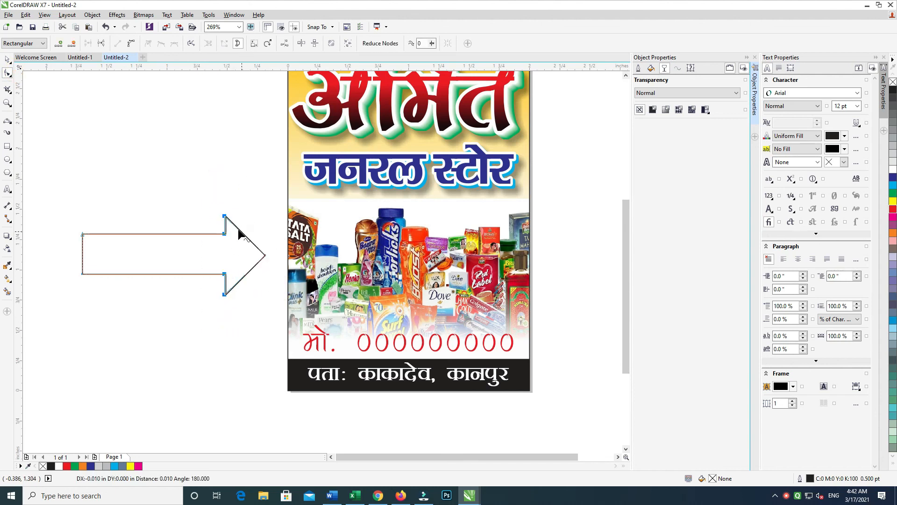
{"action": "left_click_drag", "start_coordinate": [193, 235], "coordinate": [187, 235]}
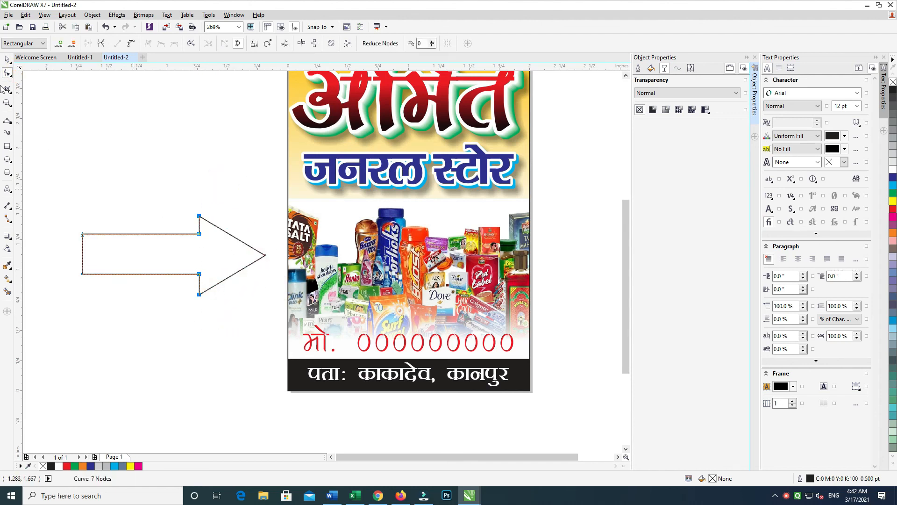
{"action": "left_click", "coordinate": [8, 62]}
{"action": "left_click_drag", "start_coordinate": [266, 297], "coordinate": [212, 268]}
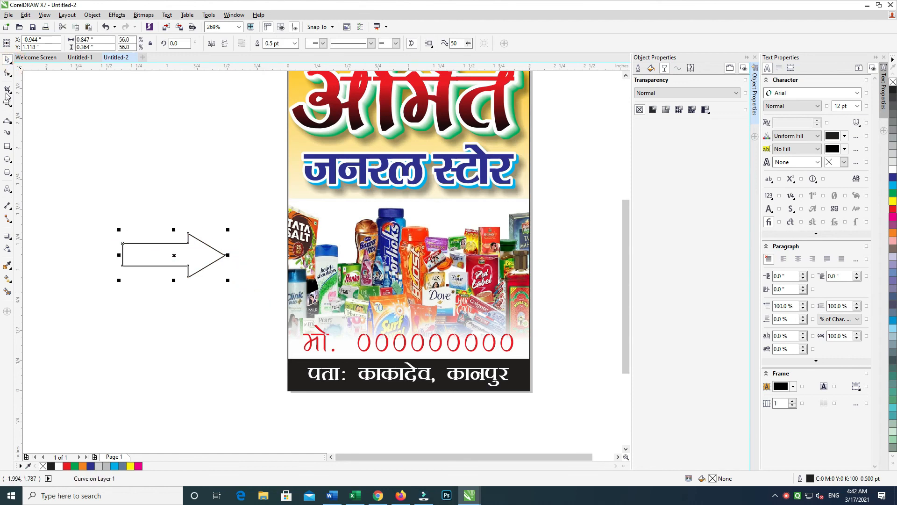
- Move the arrow over the mobile number and stretch its shaft to make the arrow about 1.73 inches wide
{"action": "left_click", "coordinate": [7, 73]}
{"action": "left_click_drag", "start_coordinate": [163, 214], "coordinate": [463, 341]}
{"action": "left_click", "coordinate": [8, 60]}
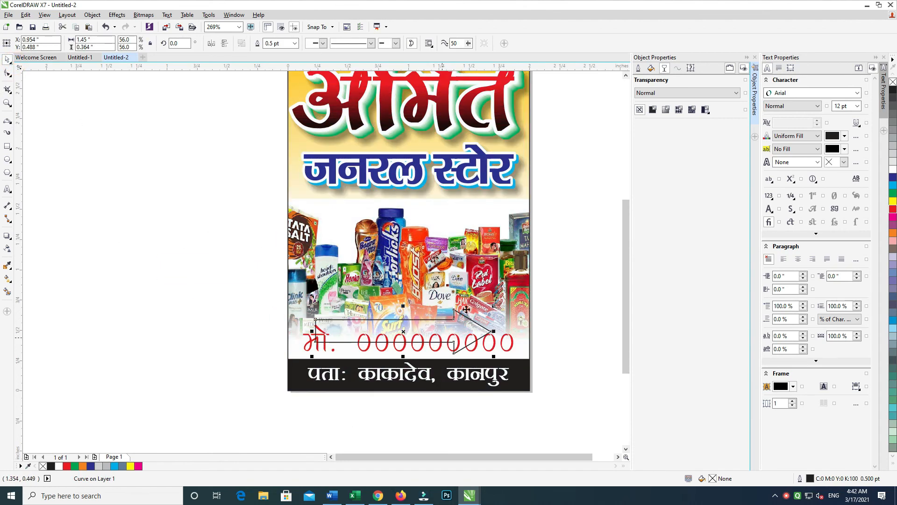
{"action": "left_click_drag", "start_coordinate": [466, 309], "coordinate": [472, 310]}
{"action": "left_click", "coordinate": [8, 72]}
{"action": "left_click_drag", "start_coordinate": [402, 280], "coordinate": [579, 413]}
{"action": "left_click_drag", "start_coordinate": [498, 330], "coordinate": [531, 330]}
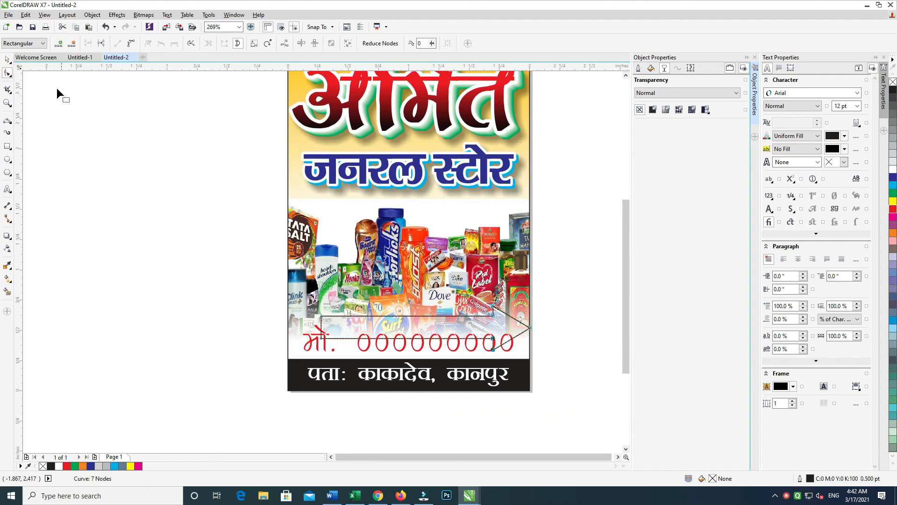
- Centre the arrow horizontally on the banner and fill it dark blue
{"action": "left_click", "coordinate": [10, 59]}
{"action": "left_click", "coordinate": [325, 206], "text": "shift"}
{"action": "key", "text": "c"}
{"action": "left_click", "coordinate": [593, 217]}
{"action": "left_click", "coordinate": [471, 335]}
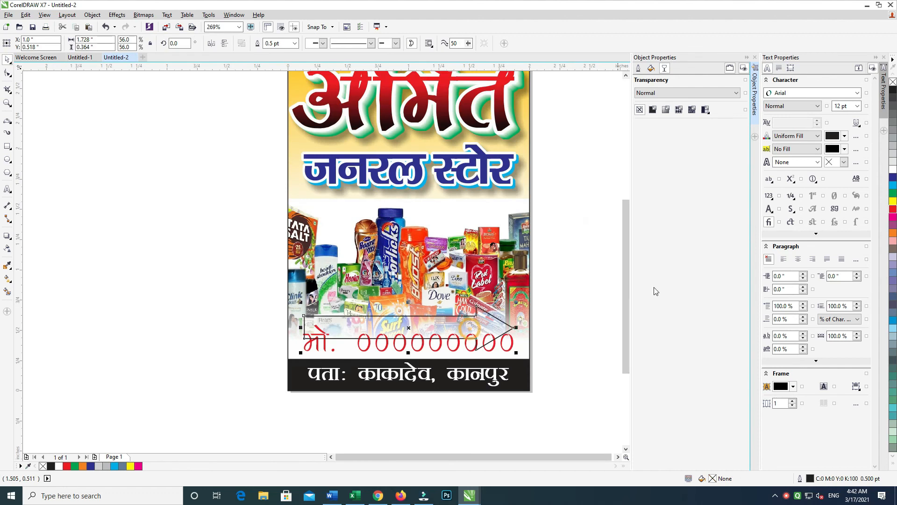
{"action": "left_click", "coordinate": [892, 177]}
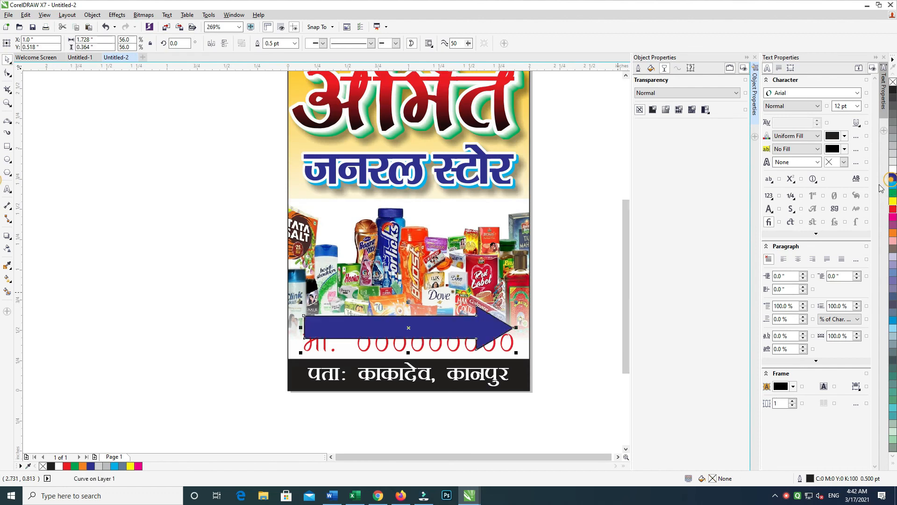
- Give the blue arrow a white outline 1 pt wide
{"action": "left_click", "coordinate": [542, 392]}
{"action": "left_click", "coordinate": [512, 350]}
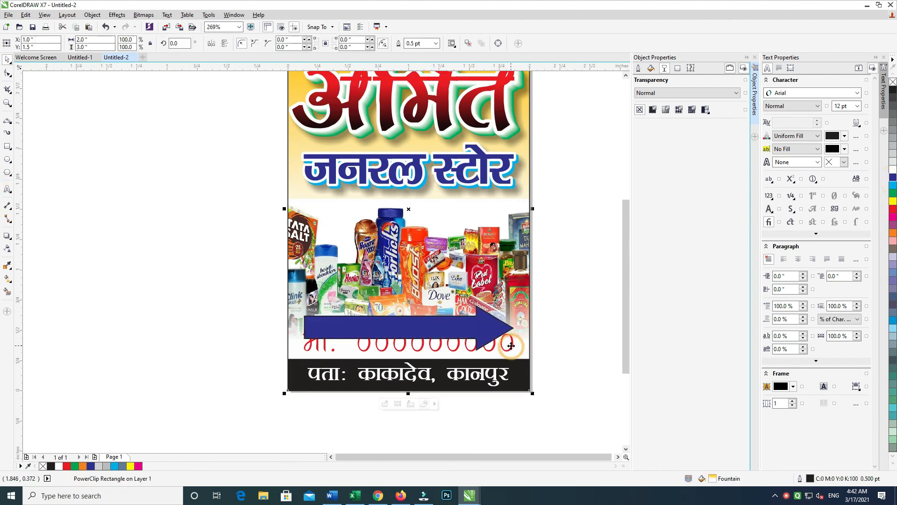
{"action": "key", "text": "F12"}
{"action": "key", "text": "Escape"}
{"action": "key", "text": "F12"}
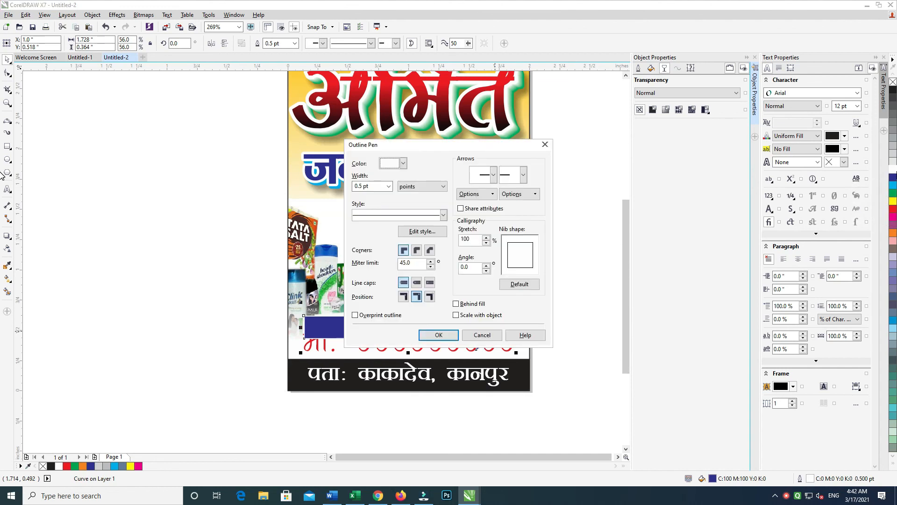
{"action": "key", "text": "Escape"}
{"action": "key", "text": "F12"}
{"action": "key", "text": "Escape"}
- Cut the blue arrow and paste it into the banner's PowerClip contents
{"action": "key", "text": "Delete"}
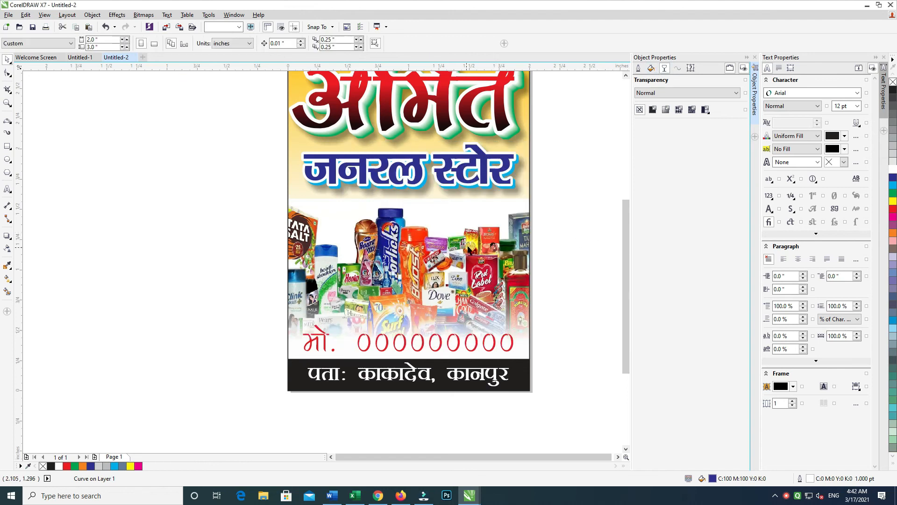
{"action": "key", "text": "ctrl+v"}
{"action": "left_click_drag", "start_coordinate": [203, 334], "coordinate": [538, 394]}
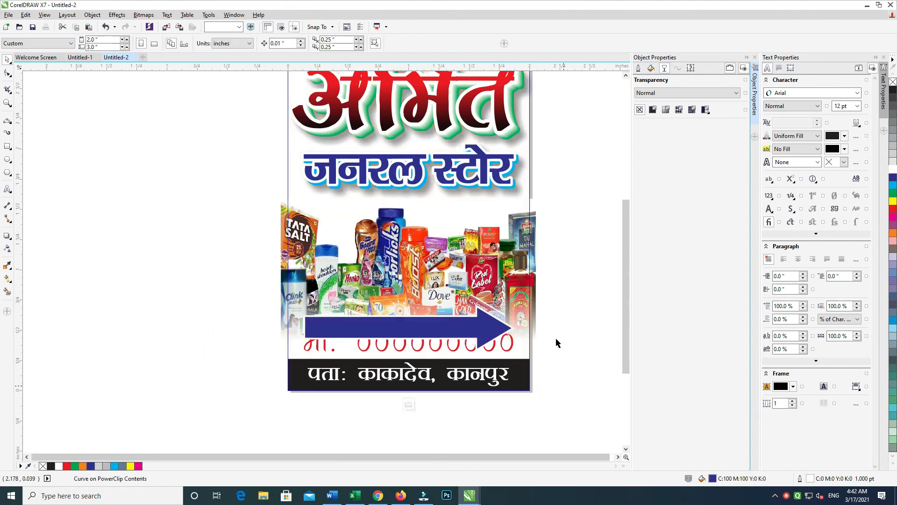
- Bring the mobile number text and the address strip in front of the blue arrow
{"action": "left_click_drag", "start_coordinate": [558, 320], "coordinate": [193, 404]}
{"action": "key", "text": "shift+Page_Up"}
{"action": "left_click", "coordinate": [545, 318]}
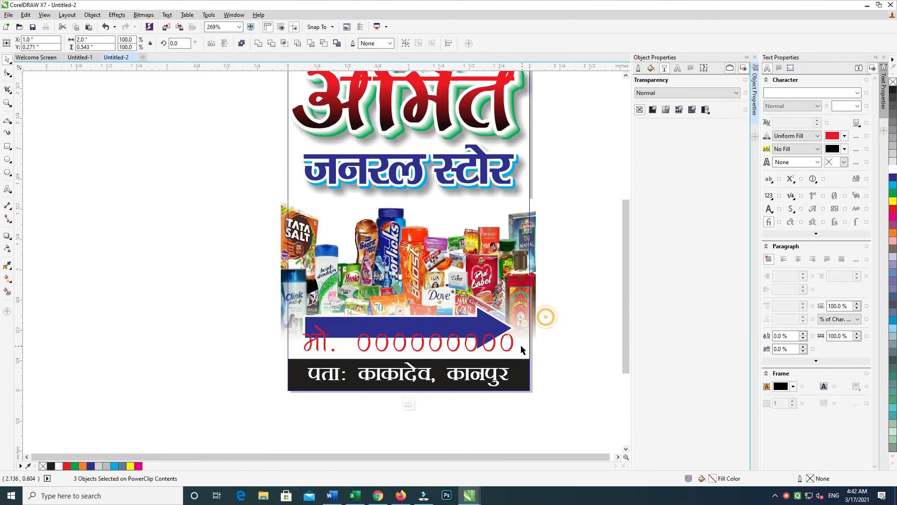
- Shrink the mobile number text to about 1 inch wide and centre it horizontally and vertically on the blue arrow
{"action": "left_click", "coordinate": [514, 347]}
{"action": "left_click_drag", "start_coordinate": [518, 354], "coordinate": [479, 341]}
{"action": "left_click", "coordinate": [469, 323], "text": "shift"}
{"action": "key", "text": "c"}
{"action": "key", "text": "e"}
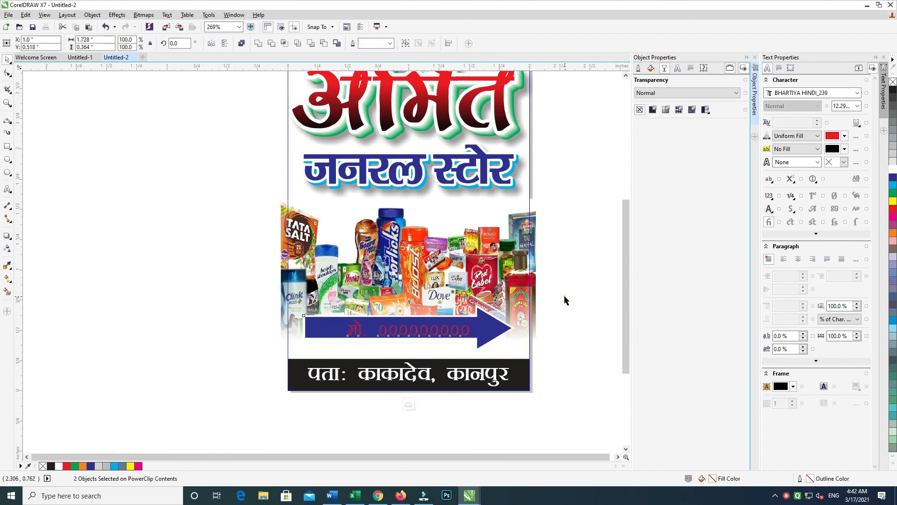
- Nudge the mobile number text slightly upward on the arrow, fill it white, and finish editing the PowerClip contents
{"action": "left_click", "coordinate": [565, 295]}
{"action": "left_click", "coordinate": [447, 333]}
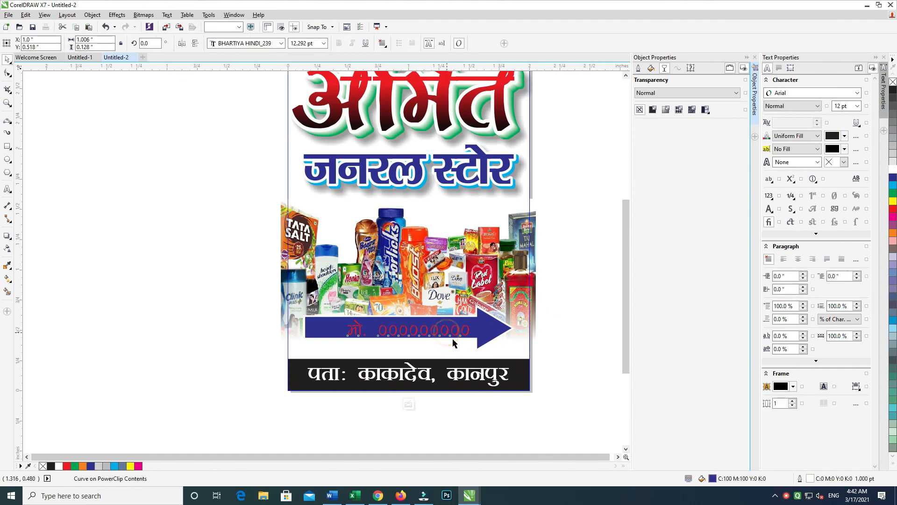
{"action": "key", "text": "Up"}
{"action": "left_click", "coordinate": [893, 168]}
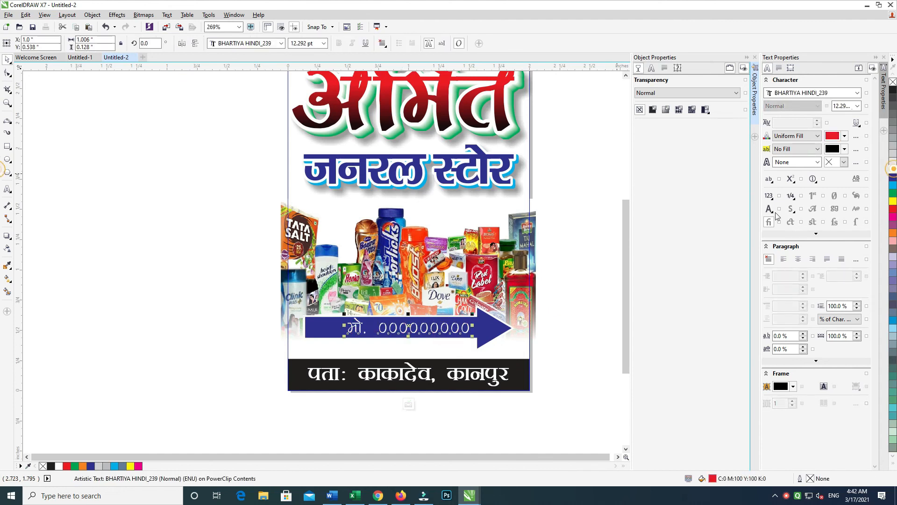
{"action": "left_click", "coordinate": [491, 327], "text": "shift"}
{"action": "left_click", "coordinate": [610, 270], "text": "ctrl"}
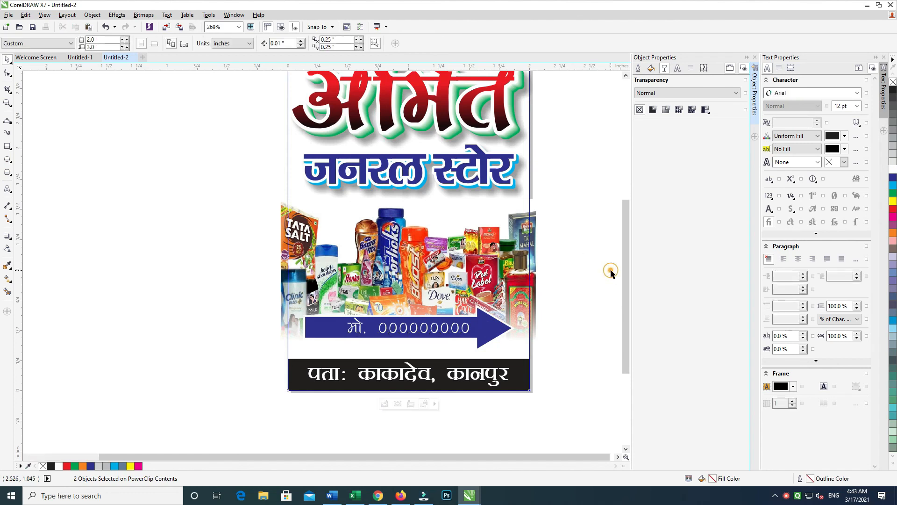
{"action": "left_click", "coordinate": [579, 390]}
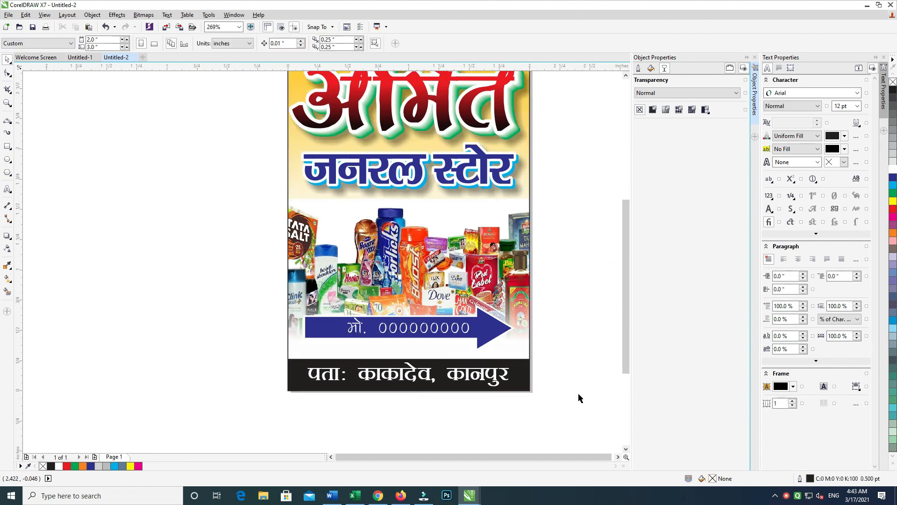
- Duplicate the finished banner and place the copy beside the original on its right side
{"action": "key", "text": "F4"}
{"action": "left_click_drag", "start_coordinate": [232, 150], "coordinate": [478, 464]}
{"action": "left_click_drag", "start_coordinate": [357, 289], "coordinate": [590, 288]}
{"action": "right_click", "coordinate": [590, 288]}
{"action": "left_click_drag", "start_coordinate": [531, 305], "coordinate": [373, 278]}
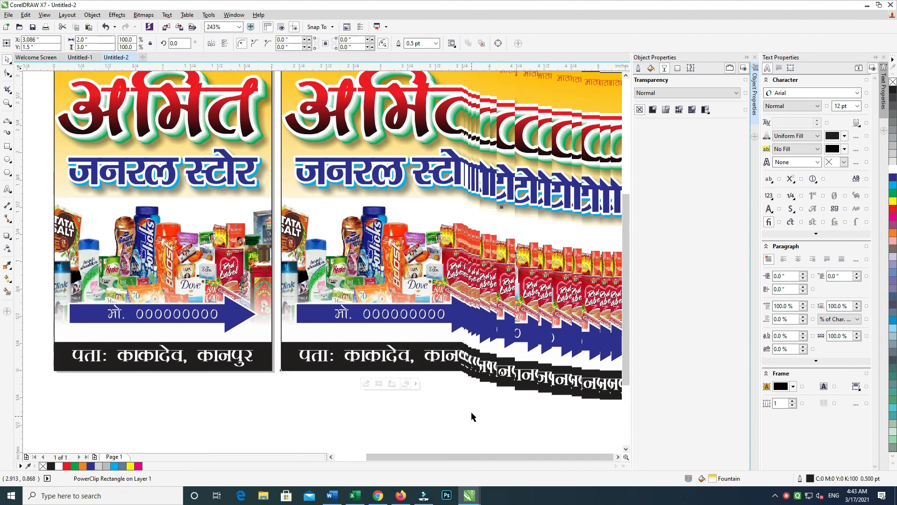
- Mirror the blue arrow horizontally inside the duplicate banner's PowerClip so it points left, and finish editing the contents
{"action": "double_click", "coordinate": [468, 316]}
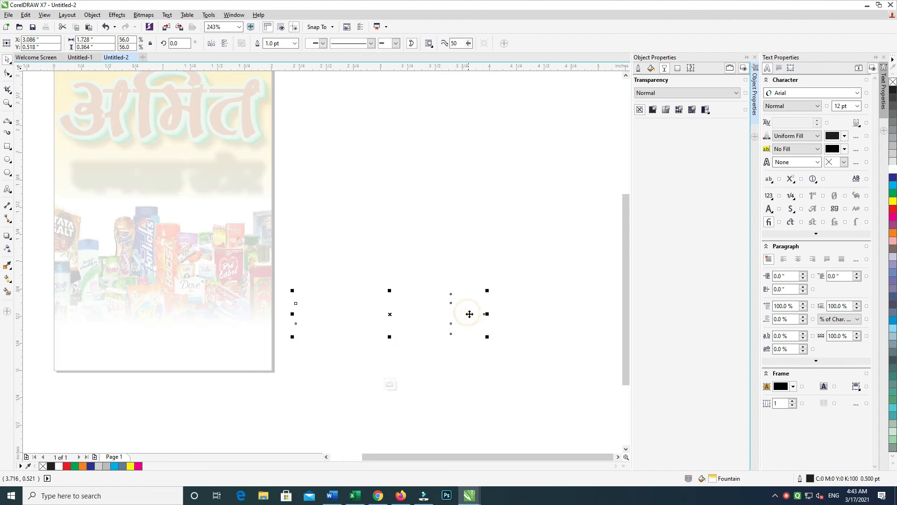
{"action": "left_click", "coordinate": [212, 43]}
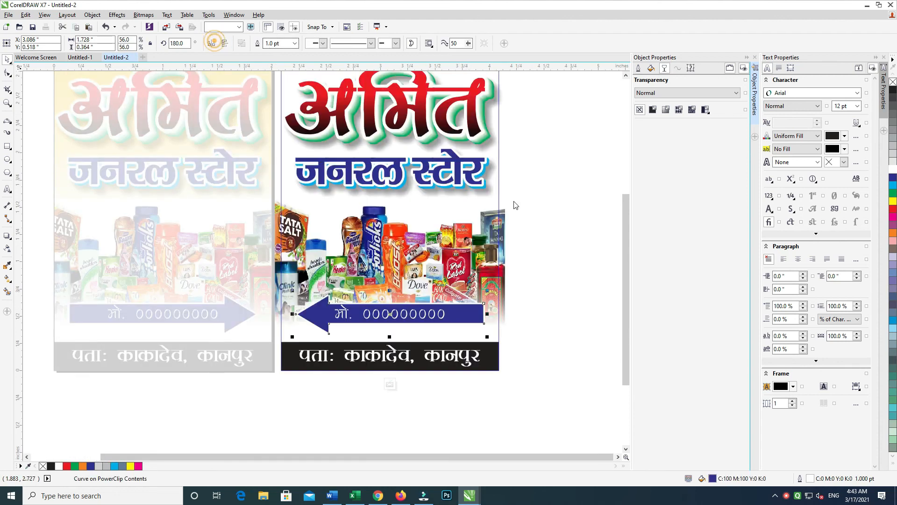
{"action": "left_click", "coordinate": [557, 279], "text": "ctrl"}
- Select both banners, fit them in the view for review, and close the Text Properties docker
{"action": "left_click_drag", "start_coordinate": [552, 404], "coordinate": [595, 427]}
{"action": "left_click", "coordinate": [155, 98]}
{"action": "key", "text": "shift+F2"}
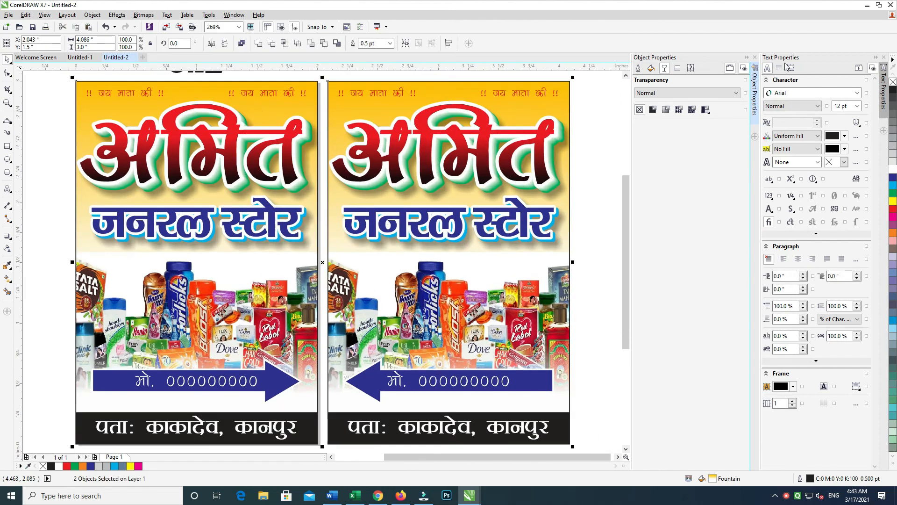
{"action": "left_click", "coordinate": [885, 57]}
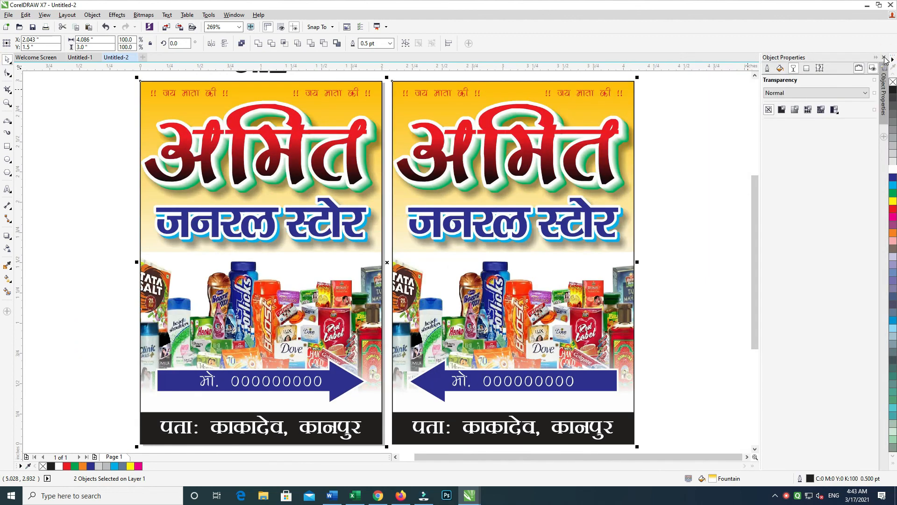